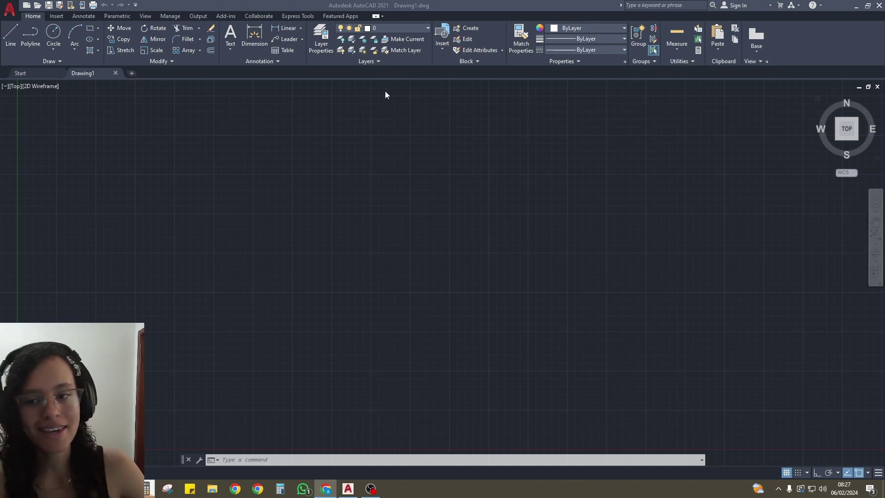
Examine the Layer Properties Manager and the drawing's list of layers, leaving both closed
{"action": "left_click", "coordinate": [32, 18]}
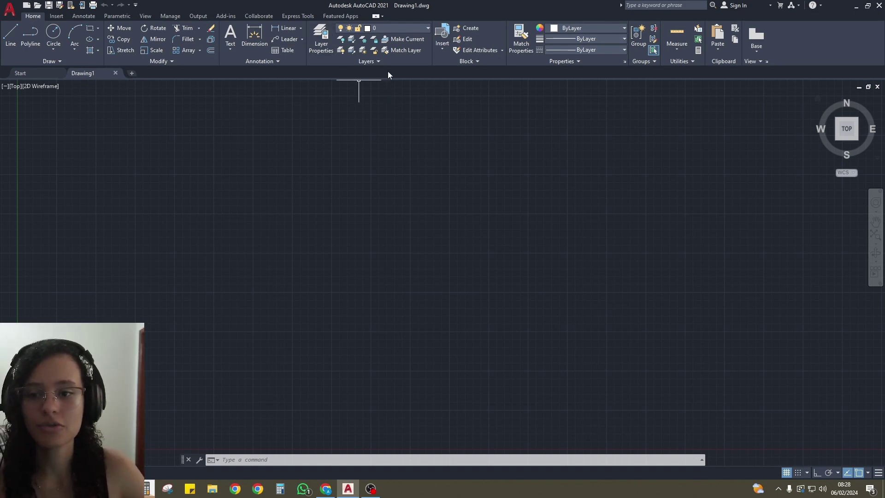
{"action": "left_click", "coordinate": [317, 46]}
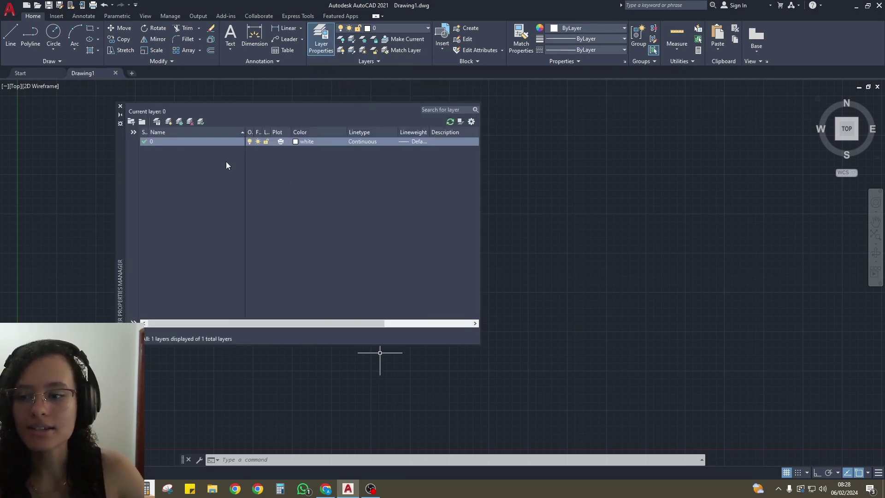
{"action": "left_click", "coordinate": [120, 106]}
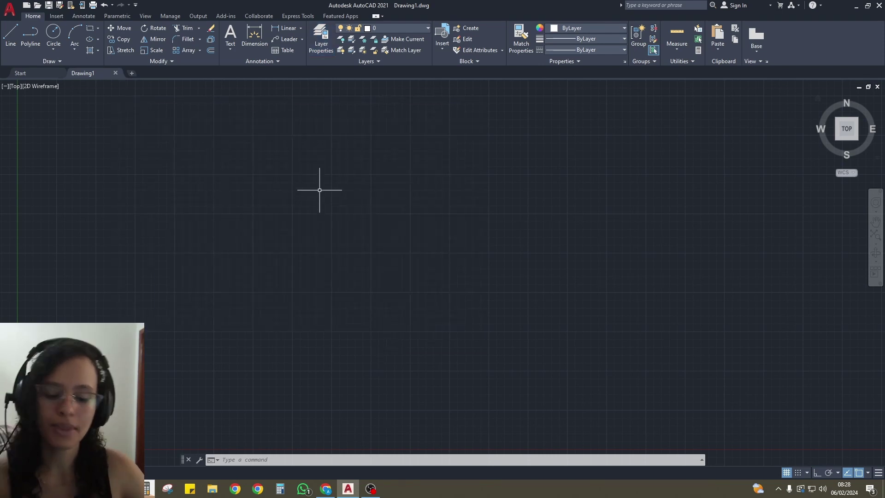
{"action": "type", "text": "LA"}
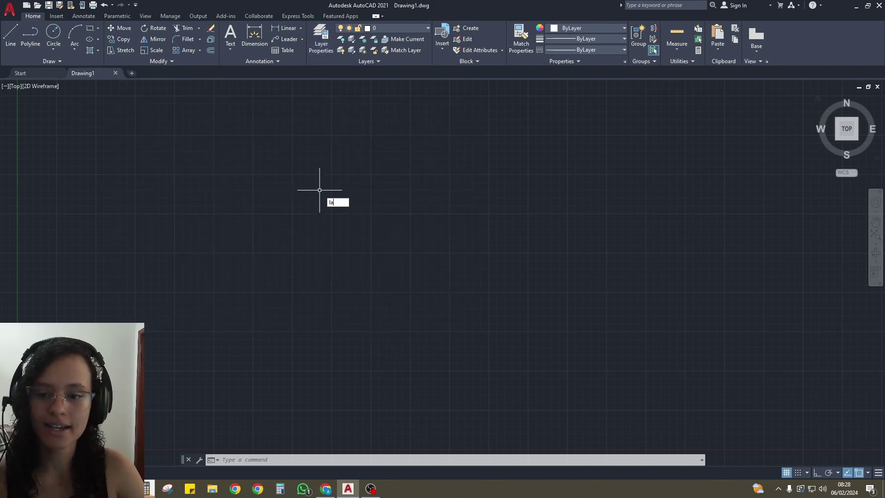
{"action": "key", "text": "Return"}
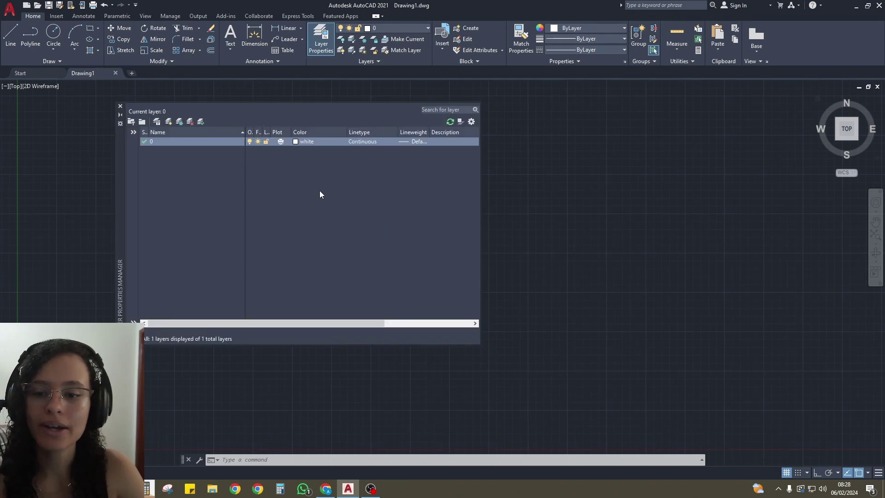
{"action": "left_click", "coordinate": [120, 105]}
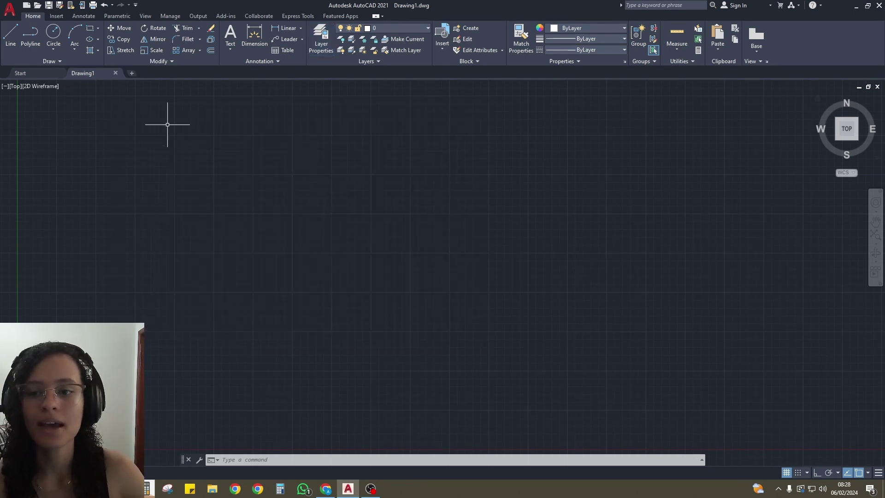
{"action": "left_click", "coordinate": [421, 30]}
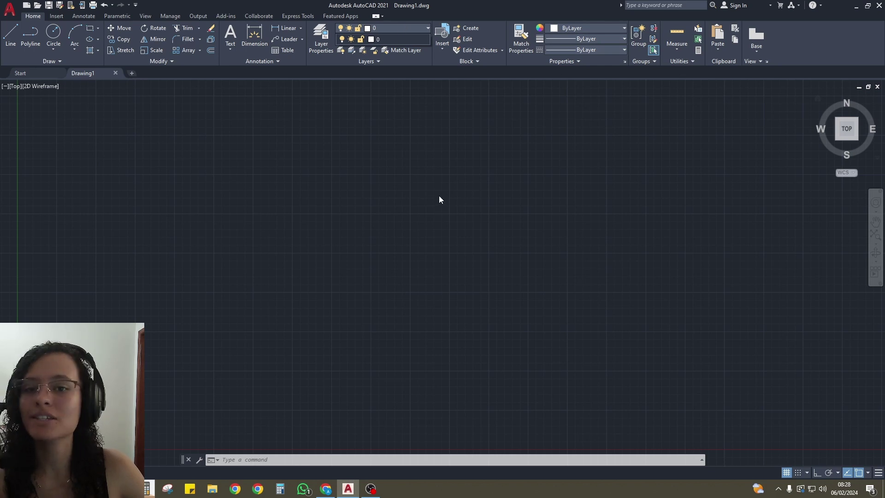
{"action": "left_click", "coordinate": [416, 29]}
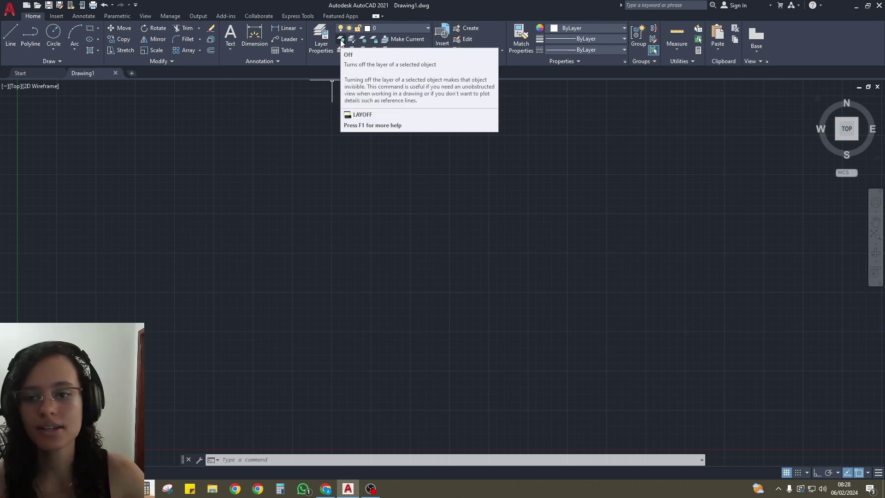
{"action": "left_click", "coordinate": [363, 234]}
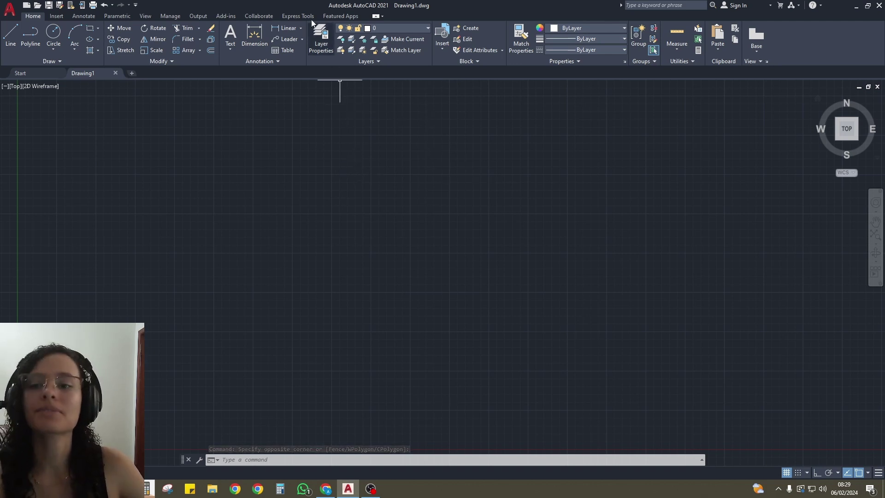
Create a layer named PAREDES in the Layer Properties Manager and widen the On, Freeze, Lock and Plot columns
{"action": "left_click", "coordinate": [319, 41]}
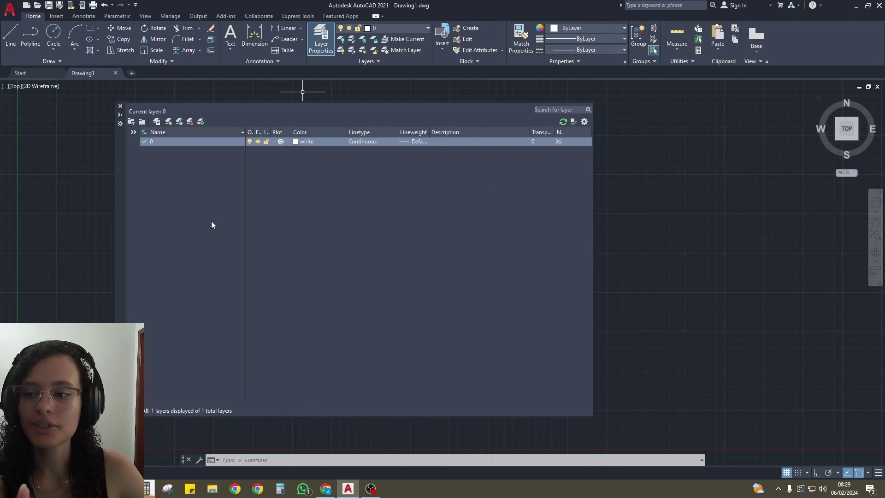
{"action": "left_click", "coordinate": [169, 125]}
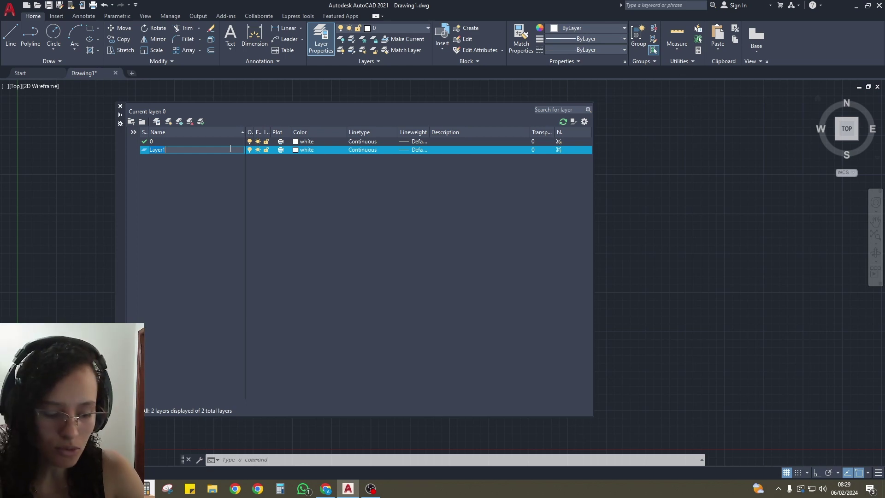
{"action": "type", "text": "PAREDES"}
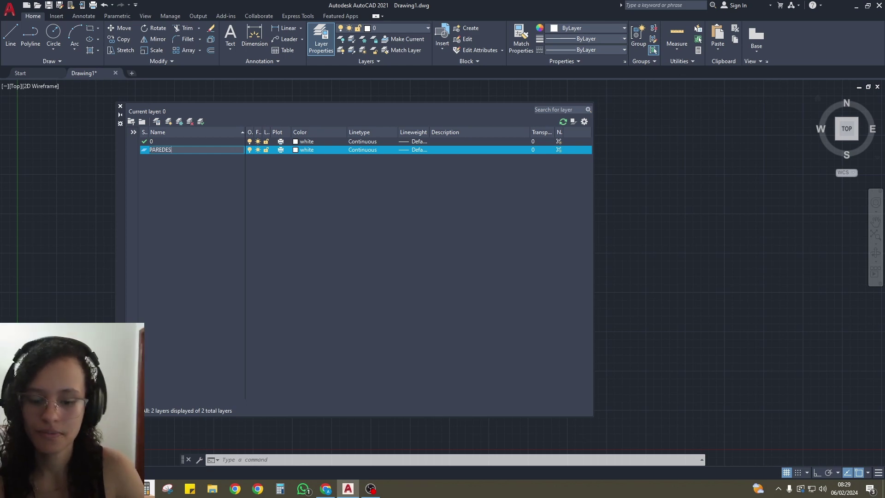
{"action": "key", "text": "Return"}
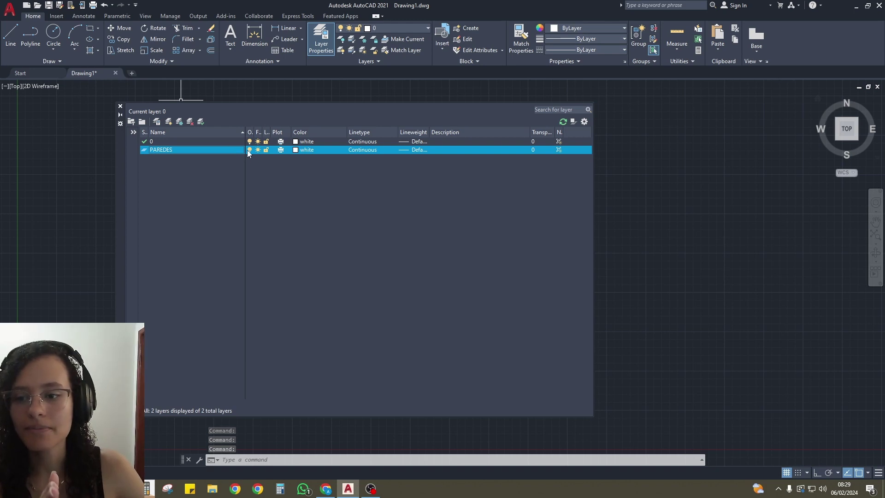
{"action": "left_click_drag", "start_coordinate": [255, 128], "coordinate": [304, 133]}
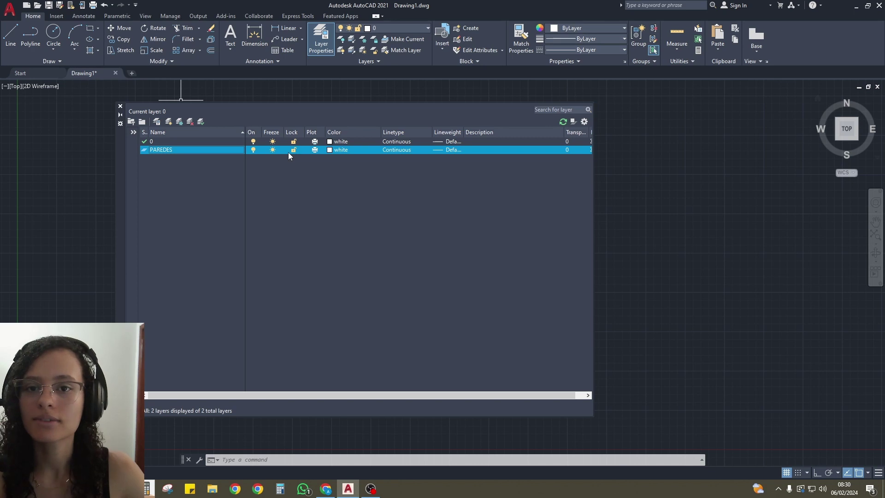
Switch plotting of the PAREDES layer off and back on
{"action": "left_click", "coordinate": [314, 150]}
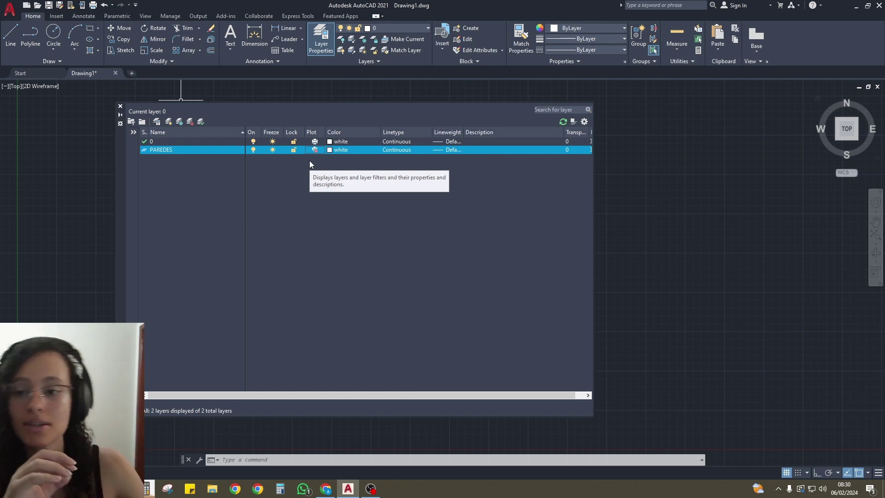
{"action": "left_click", "coordinate": [315, 150]}
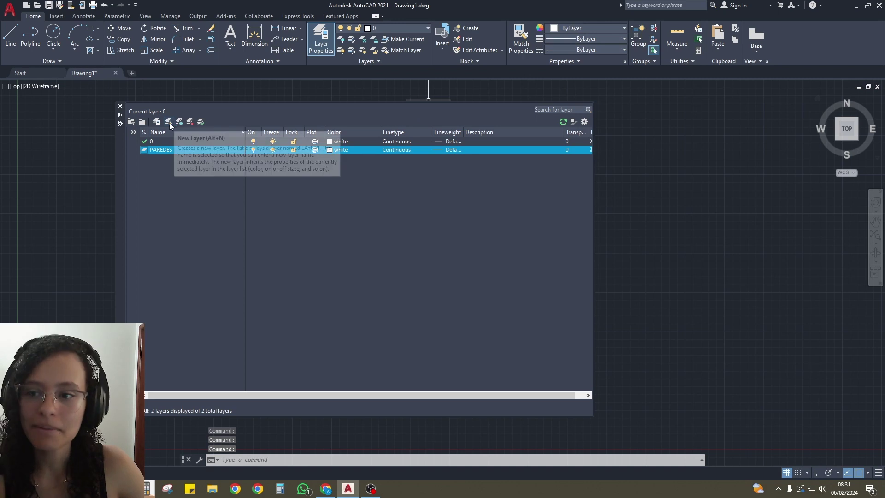
Create a layer named VIEWPORT and make it non-plotting
{"action": "left_click", "coordinate": [168, 122]}
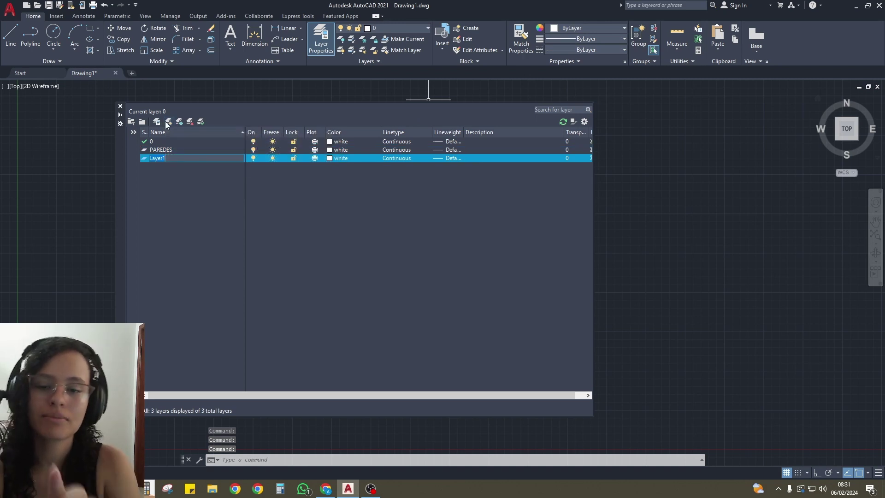
{"action": "type", "text": "VI"}
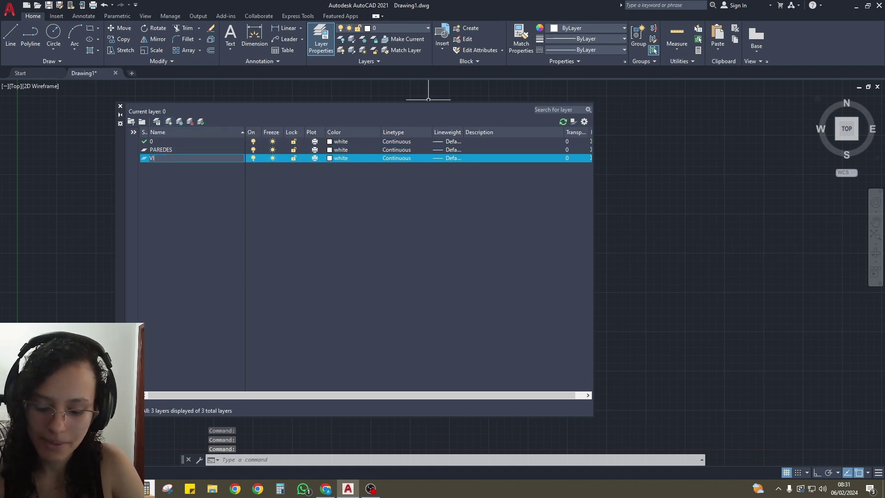
{"action": "type", "text": "EWPORT"}
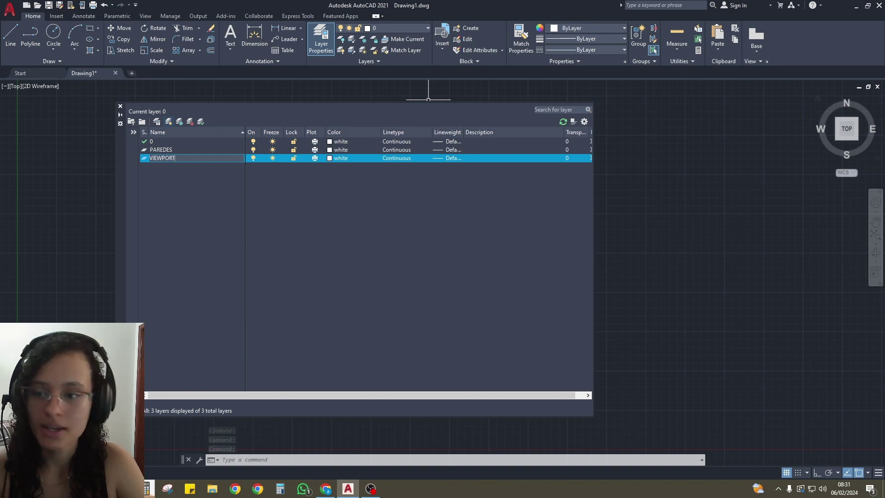
{"action": "key", "text": "Return"}
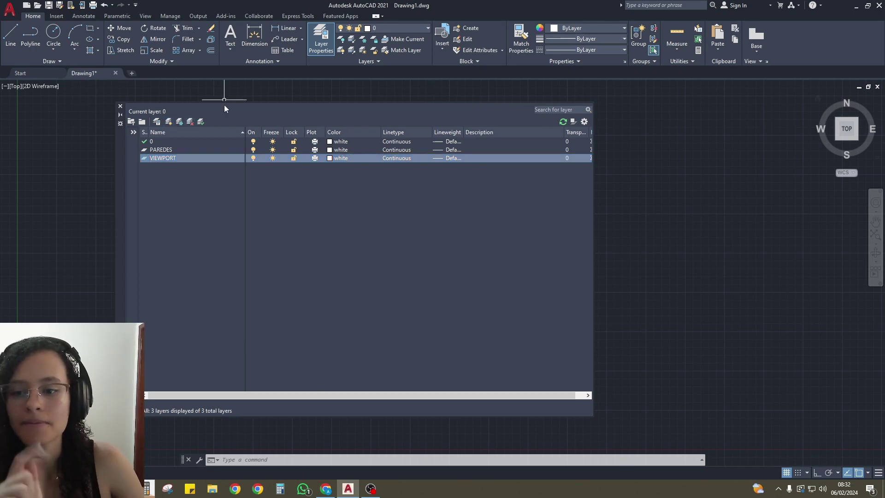
{"action": "left_click", "coordinate": [317, 156]}
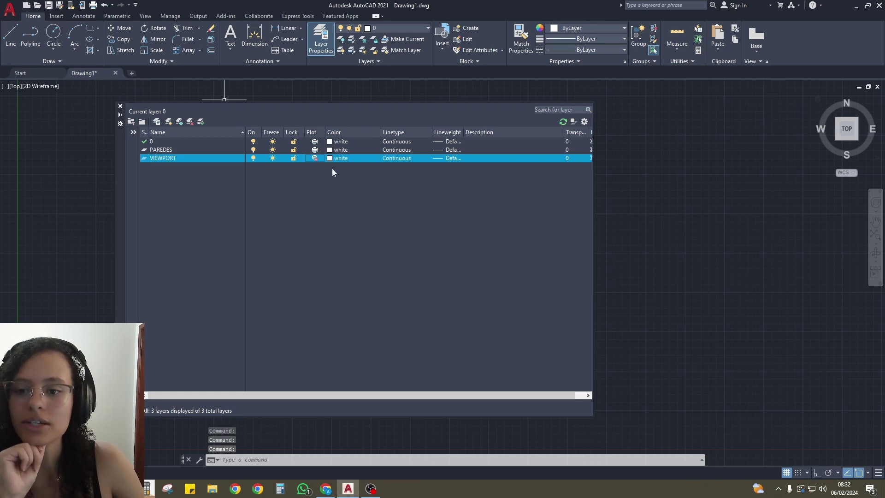
Set the VIEWPORT layer's color to index color 194
{"action": "left_click", "coordinate": [329, 158]}
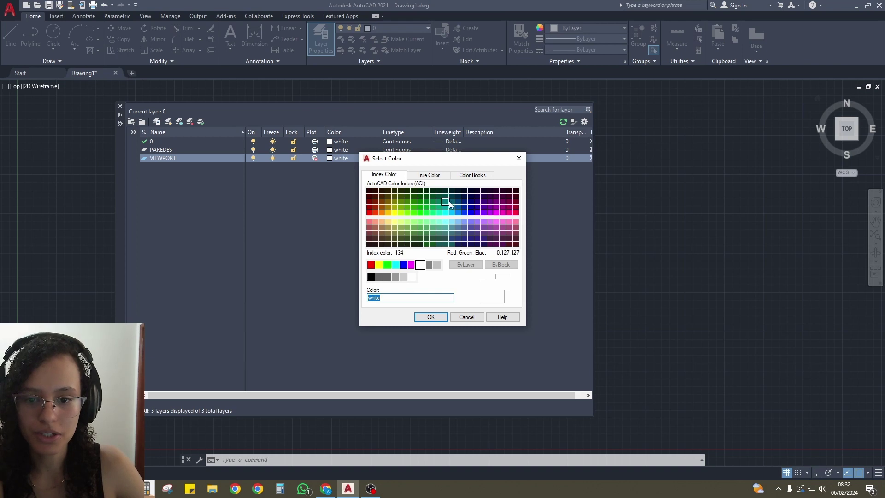
{"action": "left_click", "coordinate": [483, 203]}
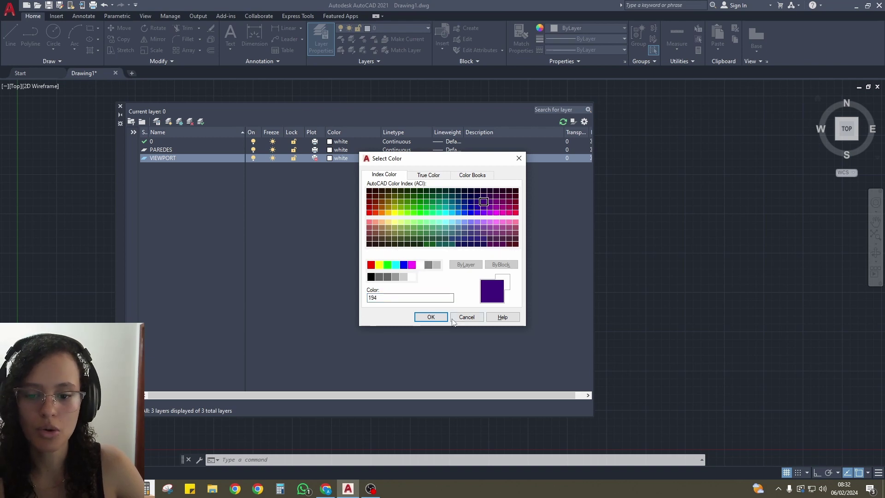
{"action": "left_click", "coordinate": [431, 316]}
Set the PAREDES layer's color to blue
{"action": "left_click", "coordinate": [341, 149]}
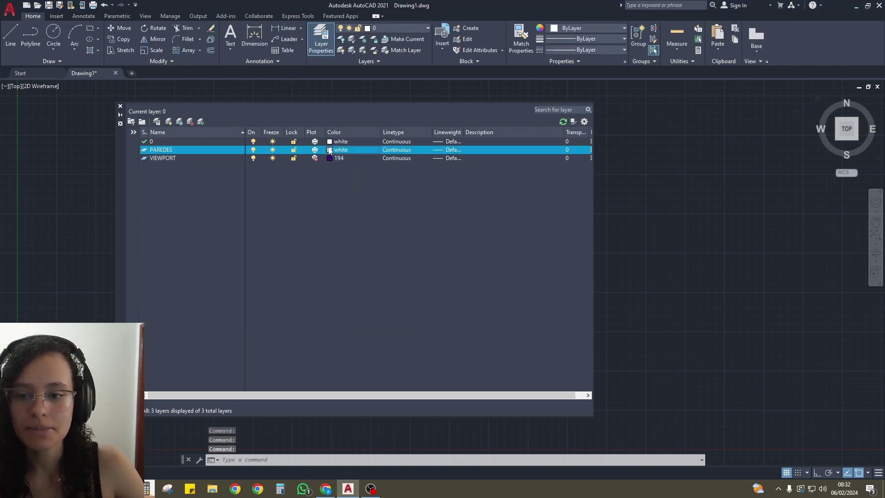
{"action": "left_click", "coordinate": [403, 266]}
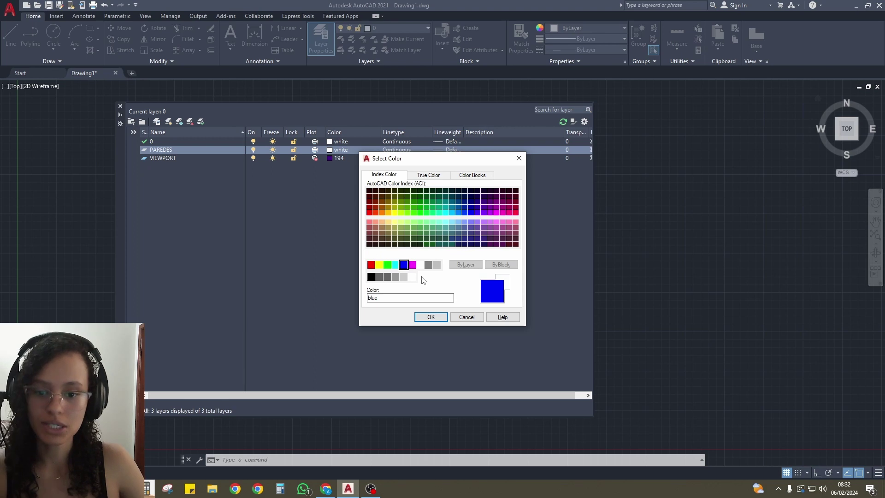
{"action": "left_click", "coordinate": [428, 317]}
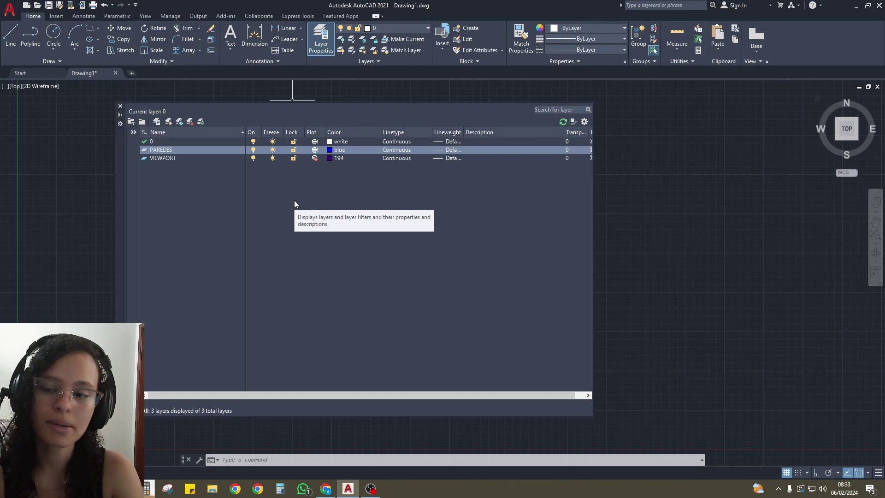
Create a new layer named TEXTOS based on the PAREDES layer
{"action": "left_click", "coordinate": [168, 121]}
{"action": "type", "text": "TEXTIS"}
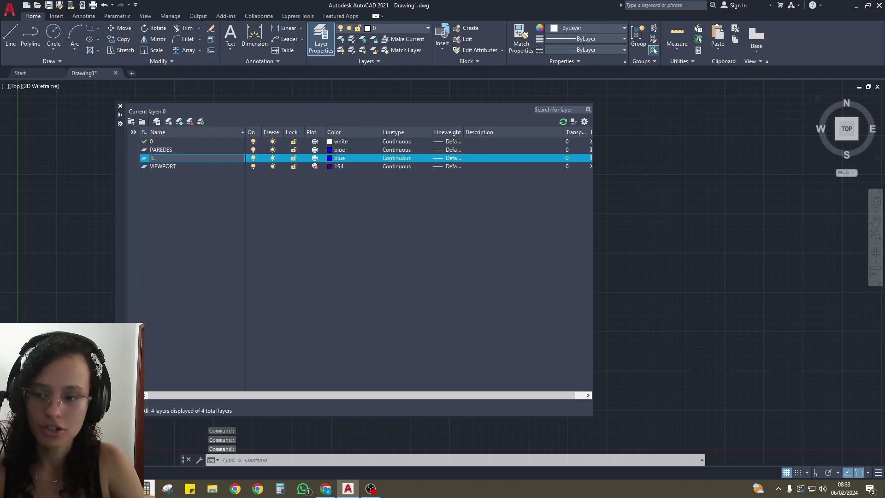
{"action": "key", "text": "BackSpace"}
{"action": "key", "text": "BackSpace"}
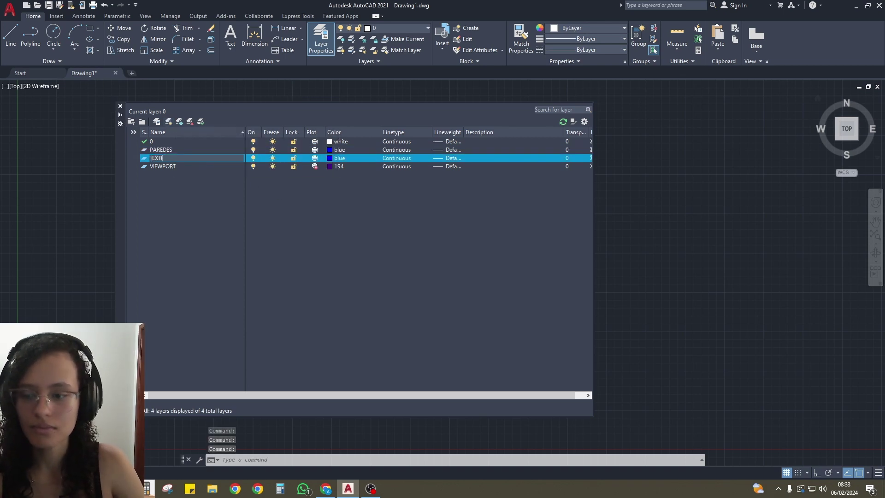
{"action": "type", "text": "OS"}
{"action": "key", "text": "Return"}
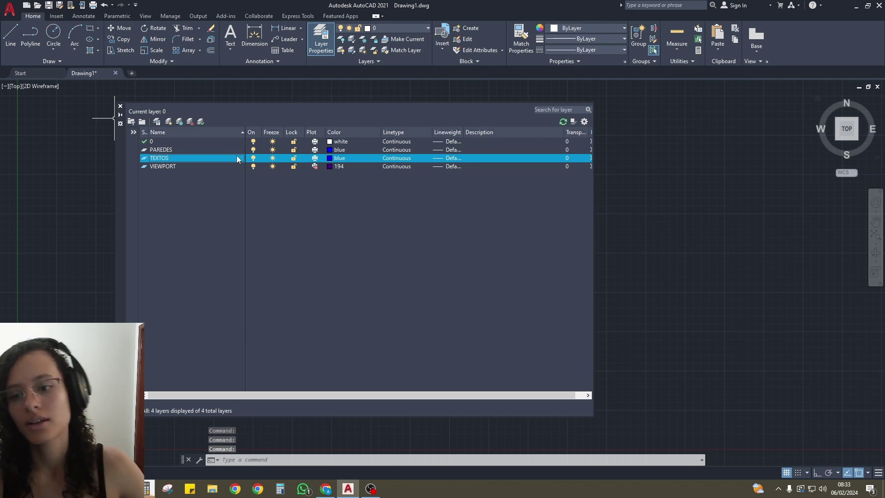
Set the TEXTOS layer's color to yellow
{"action": "left_click", "coordinate": [339, 158]}
{"action": "left_click", "coordinate": [379, 264]}
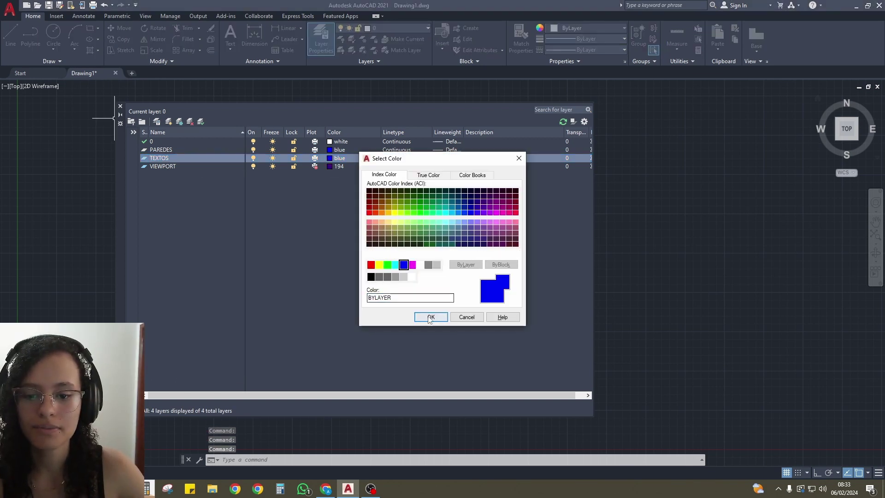
{"action": "left_click", "coordinate": [430, 317]}
{"action": "left_click", "coordinate": [335, 160]}
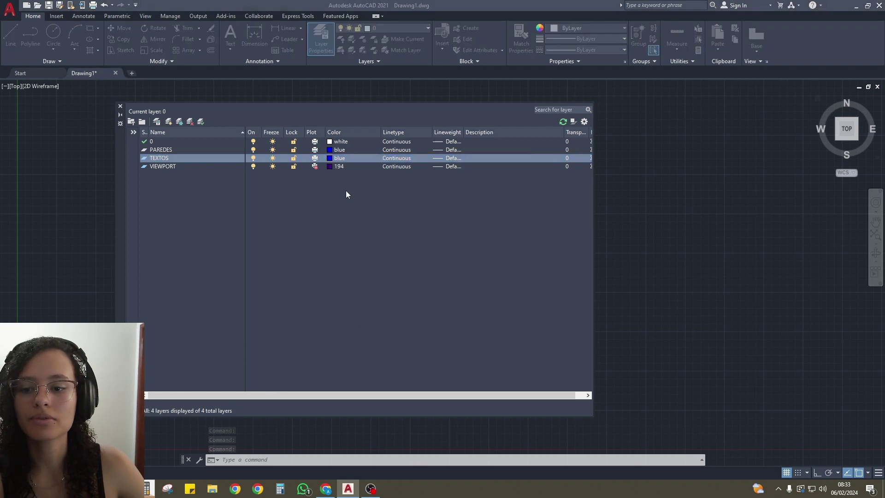
{"action": "left_click", "coordinate": [381, 263]}
{"action": "left_click", "coordinate": [433, 315]}
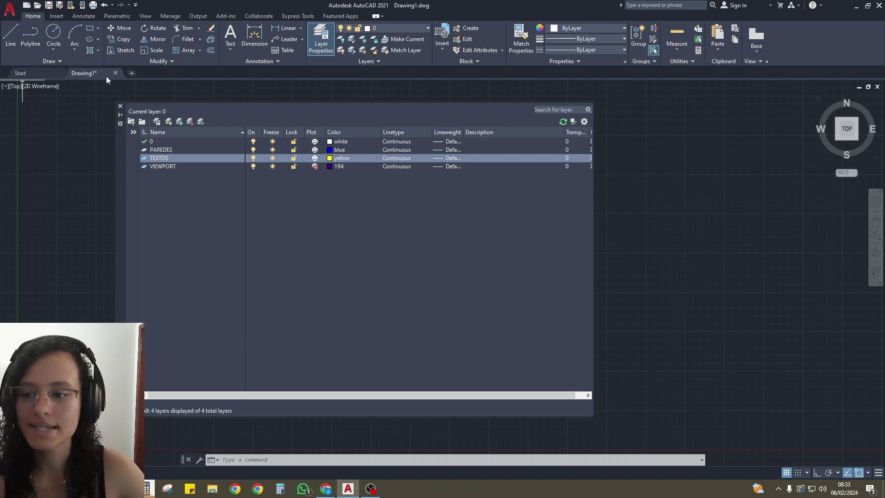
Create a new layer named COTAS and set its color to red
{"action": "left_click", "coordinate": [172, 120]}
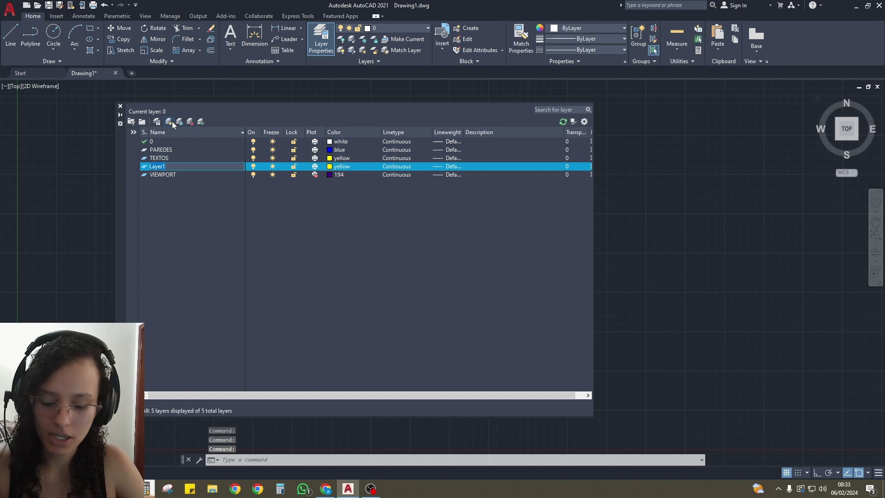
{"action": "type", "text": "COTAS"}
{"action": "key", "text": "Return"}
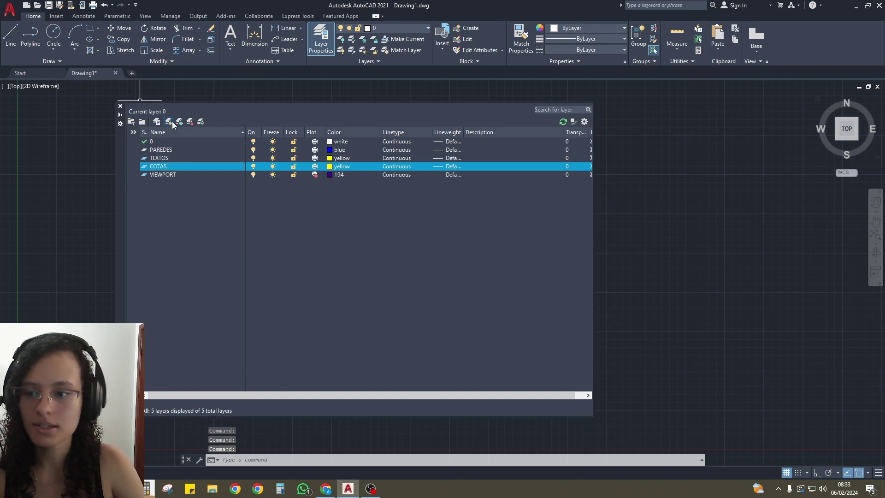
{"action": "left_click", "coordinate": [330, 169]}
{"action": "left_click", "coordinate": [370, 264]}
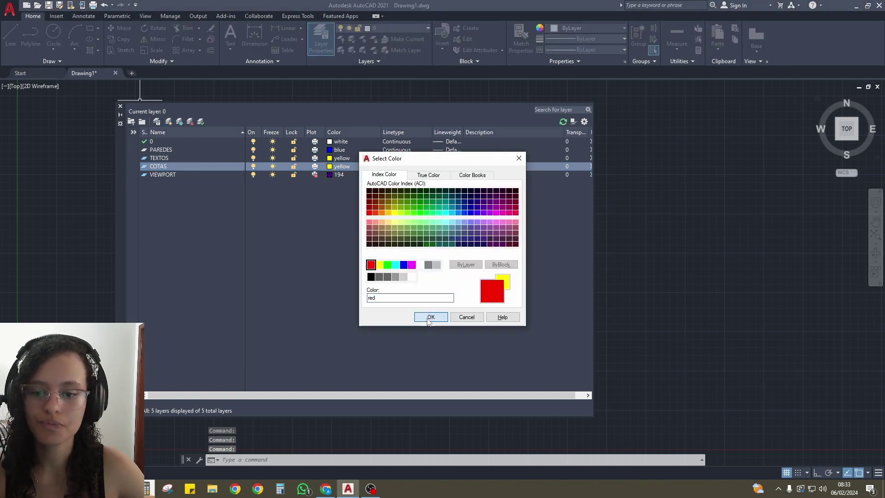
{"action": "left_click", "coordinate": [430, 317]}
Add a layer named ESTRUTURA and set its color to magenta
{"action": "left_click", "coordinate": [169, 121]}
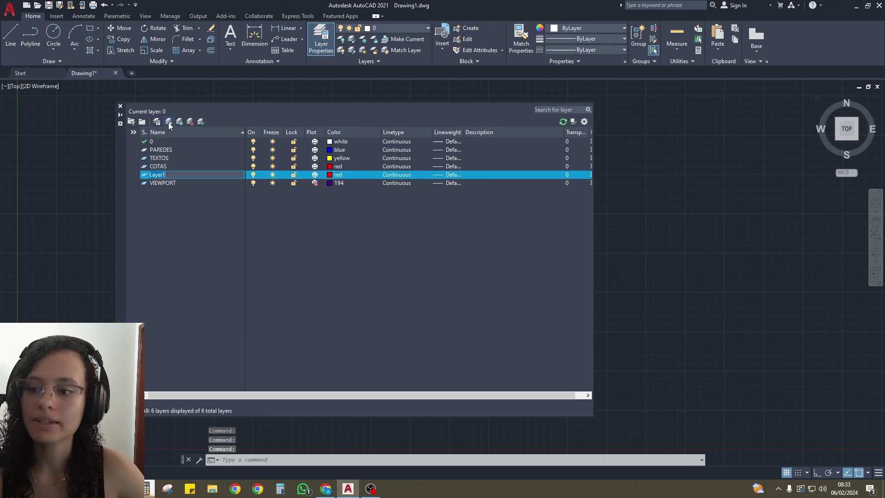
{"action": "type", "text": "ESTRUTURA"}
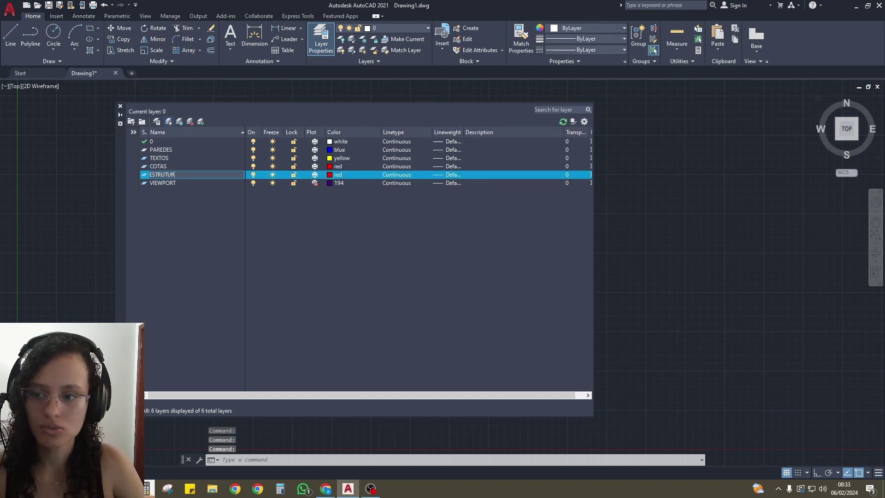
{"action": "key", "text": "Return"}
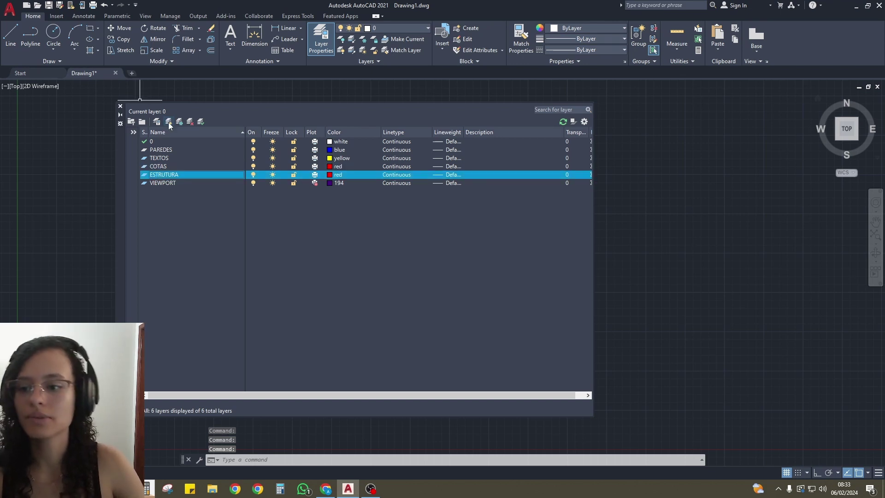
{"action": "left_click", "coordinate": [330, 175]}
{"action": "left_click", "coordinate": [411, 264]}
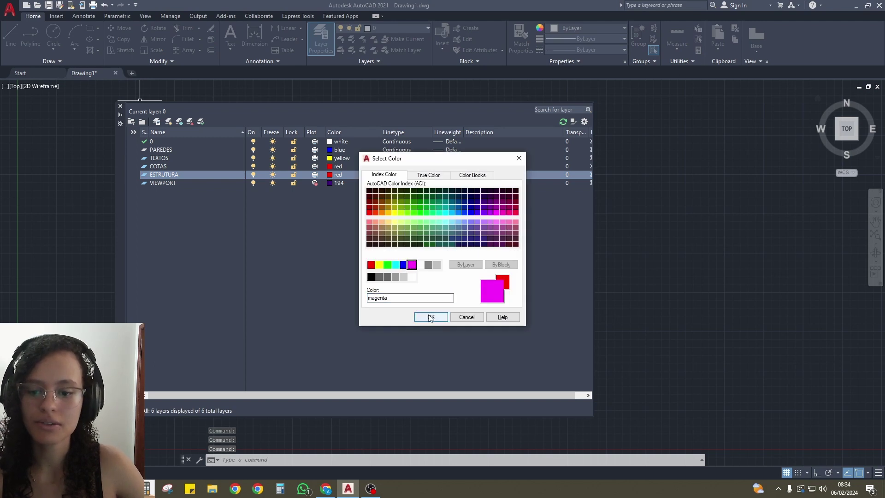
{"action": "left_click", "coordinate": [424, 318]}
Add a layer named ESQUADRIAS and set its color to red
{"action": "left_click", "coordinate": [168, 122]}
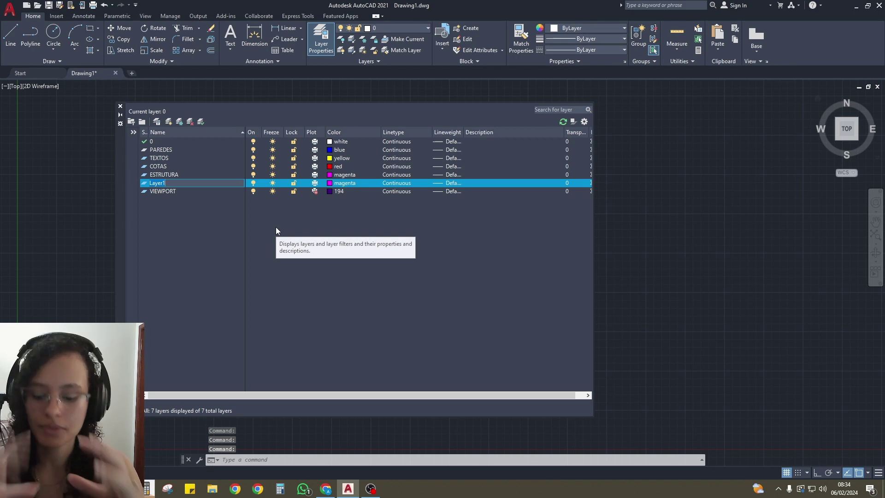
{"action": "type", "text": "ESQUADRIAS"}
{"action": "key", "text": "Return"}
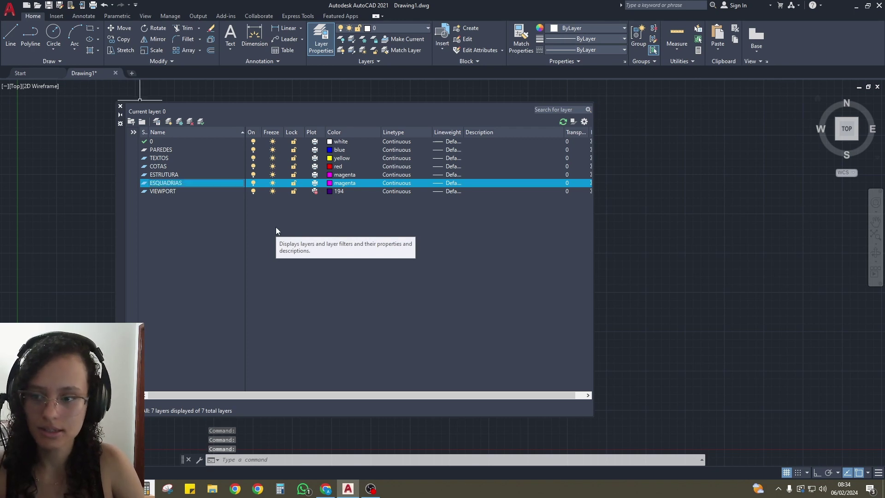
{"action": "left_click", "coordinate": [343, 183]}
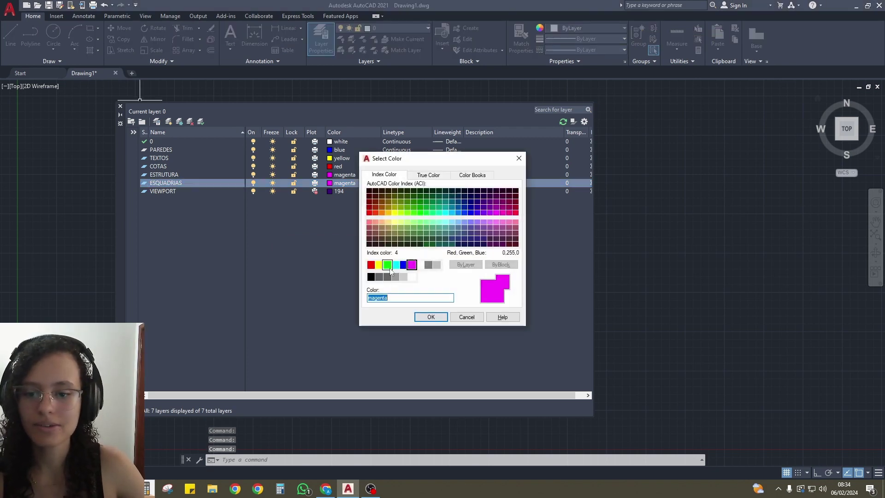
{"action": "left_click", "coordinate": [372, 266]}
{"action": "left_click", "coordinate": [431, 317]}
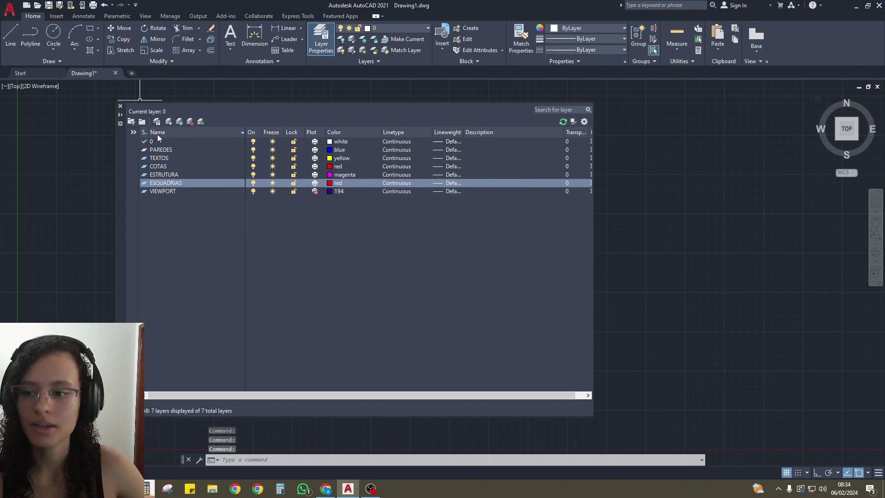
Add a layer named TERRENO and set its color to green
{"action": "left_click", "coordinate": [168, 121]}
{"action": "type", "text": "TERRENO"}
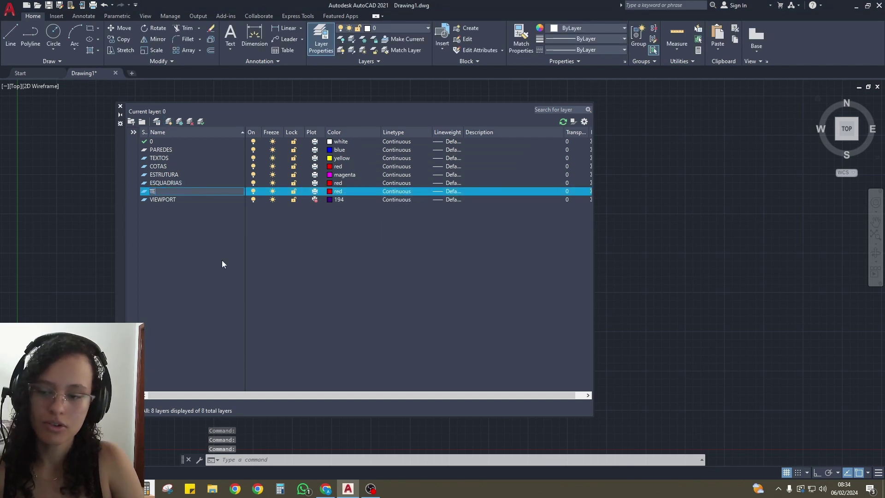
{"action": "key", "text": "Return"}
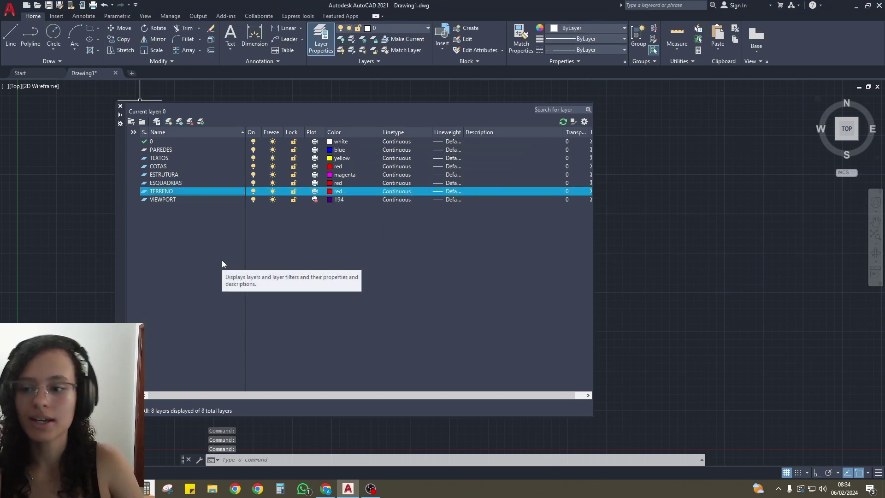
{"action": "left_click", "coordinate": [329, 191]}
{"action": "left_click", "coordinate": [387, 264]}
{"action": "key", "text": "Return"}
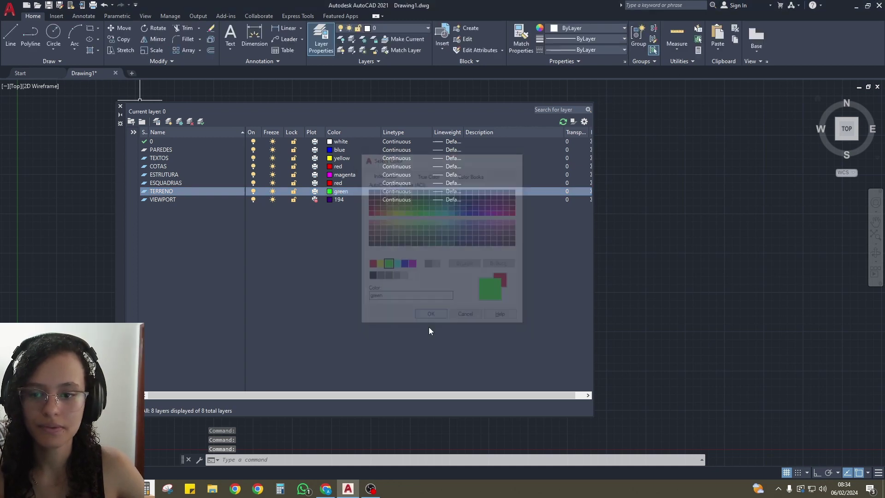
Add a layer named DETALHES and set its color to cyan
{"action": "left_click", "coordinate": [172, 121]}
{"action": "type", "text": "DETALHE"}
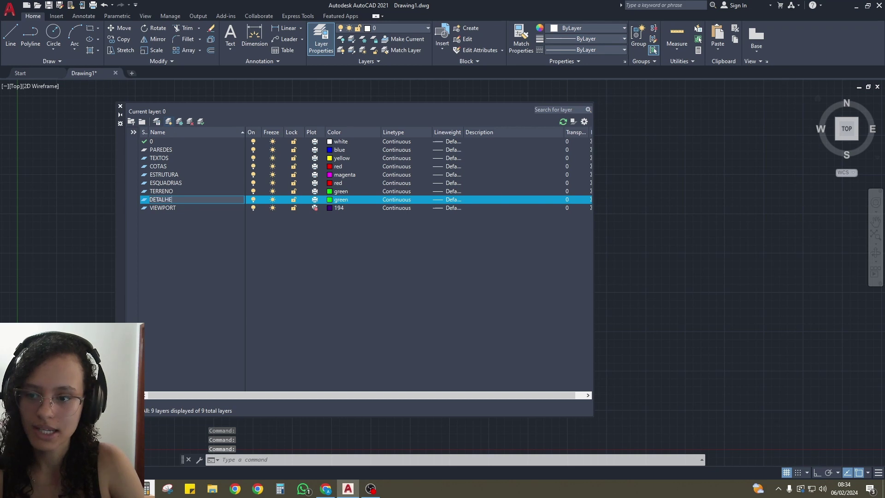
{"action": "type", "text": "S"}
{"action": "key", "text": "Return"}
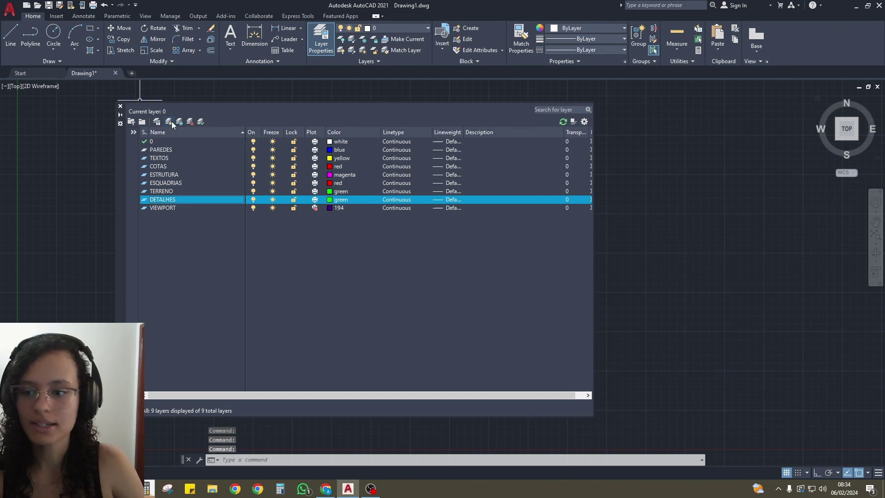
{"action": "left_click", "coordinate": [329, 202]}
{"action": "left_click", "coordinate": [396, 265]}
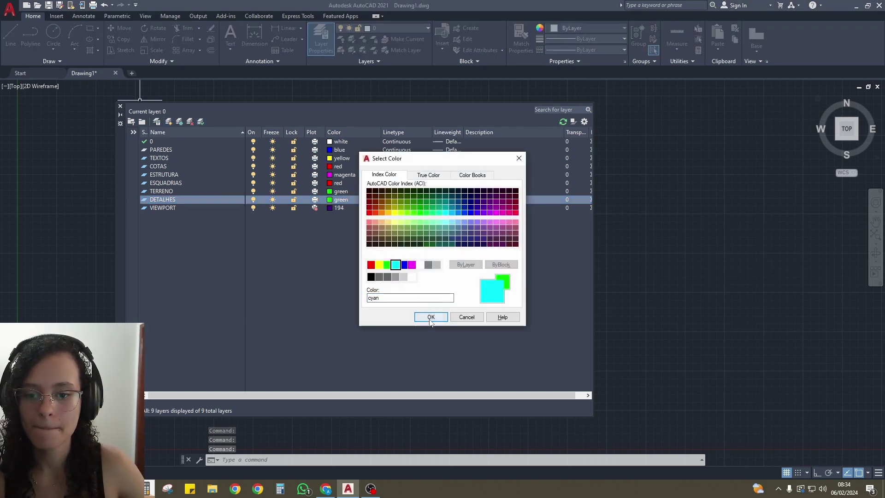
{"action": "left_click", "coordinate": [430, 317]}
Add a layer named MÓVEIS and set its color to index color 8
{"action": "left_click", "coordinate": [168, 121]}
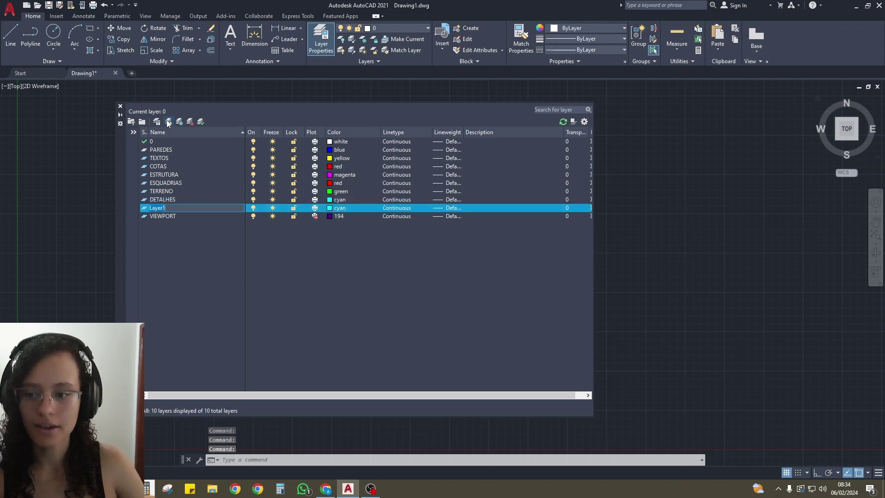
{"action": "type", "text": "MÓVEIS"}
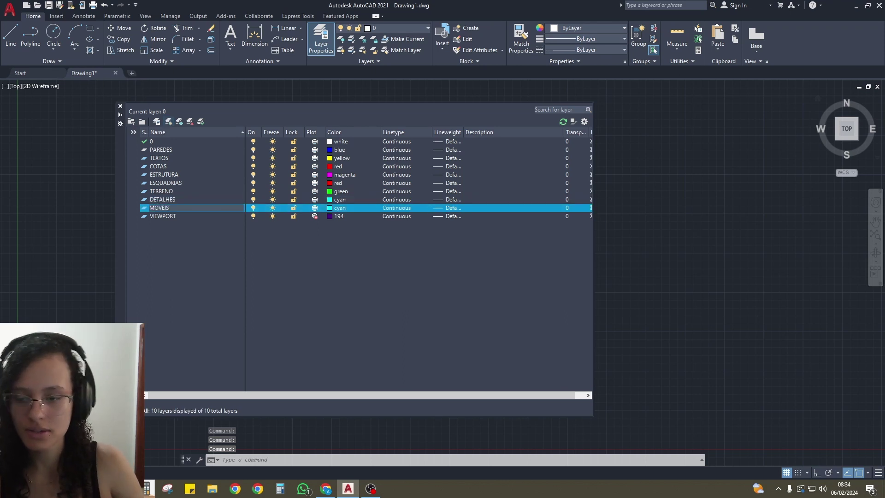
{"action": "key", "text": "Return"}
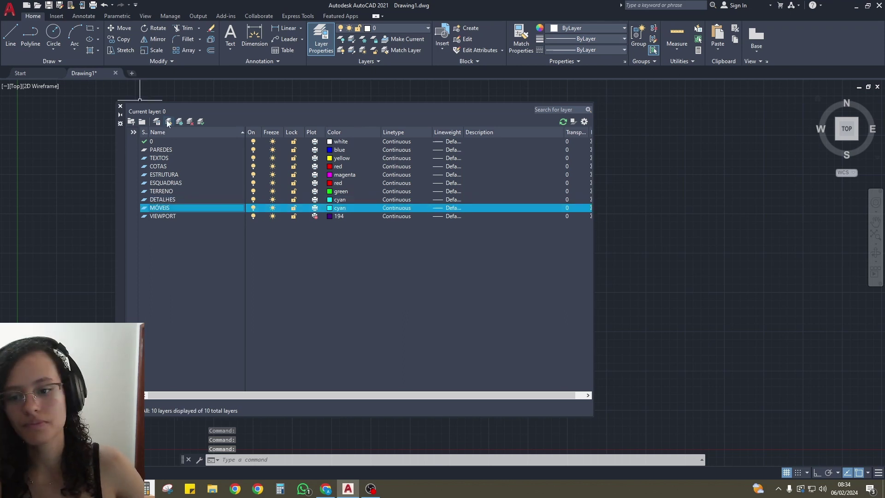
{"action": "left_click", "coordinate": [331, 207]}
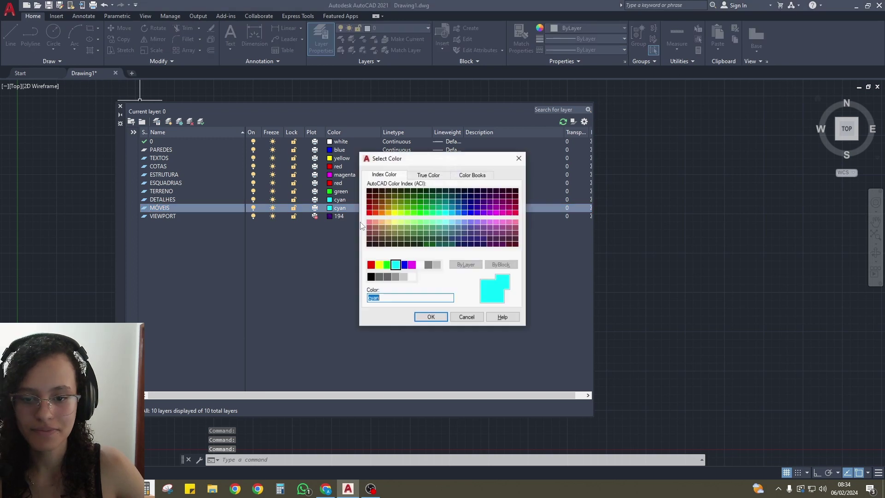
{"action": "left_click", "coordinate": [428, 265]}
{"action": "left_click", "coordinate": [430, 316]}
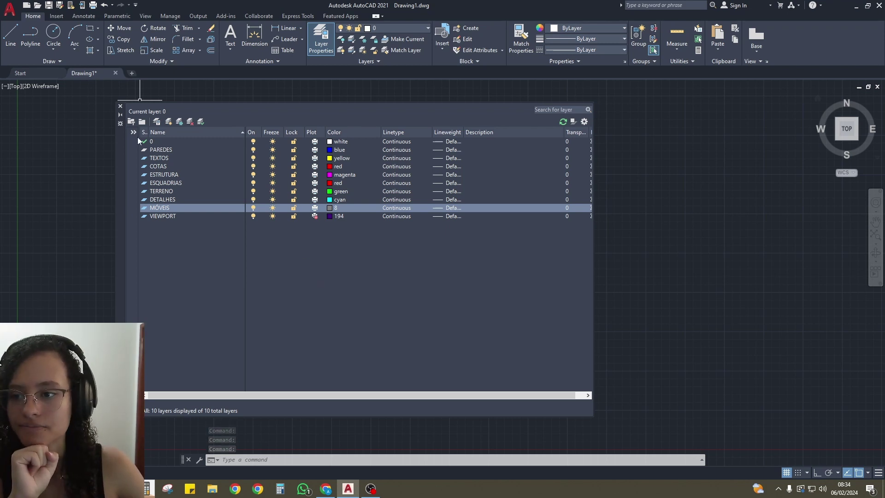
Add a layer named HACHURAS with index color 9 and close the layer manager
{"action": "left_click", "coordinate": [167, 122]}
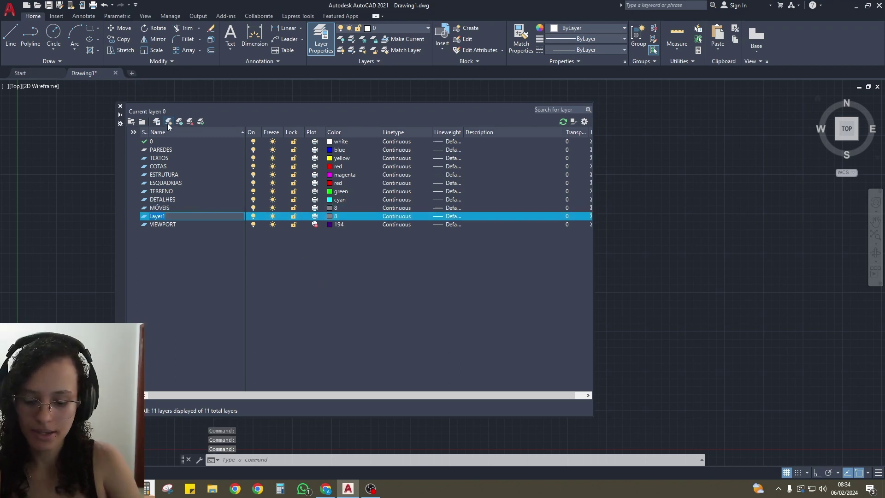
{"action": "type", "text": "HACHURAS"}
{"action": "key", "text": "Return"}
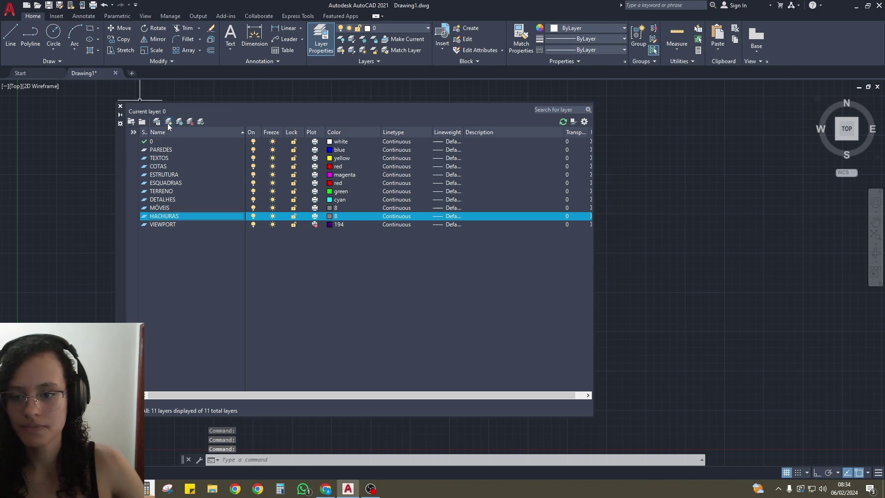
{"action": "left_click", "coordinate": [331, 216]}
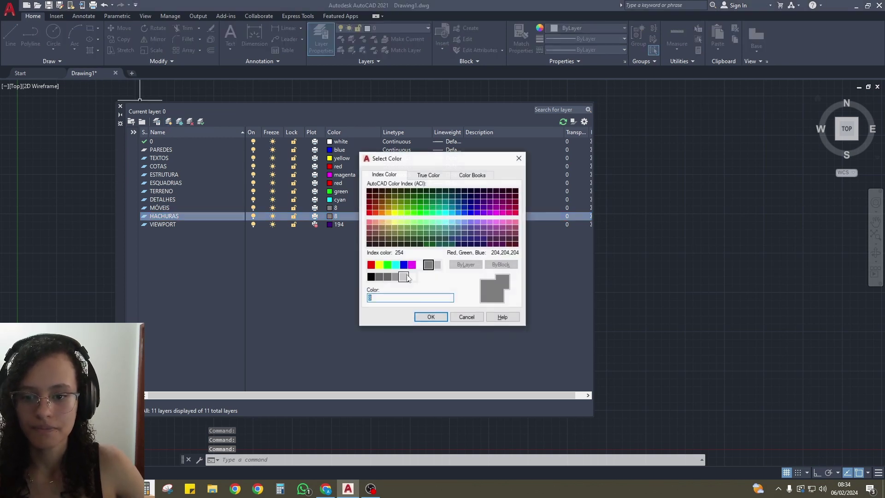
{"action": "left_click", "coordinate": [437, 265]}
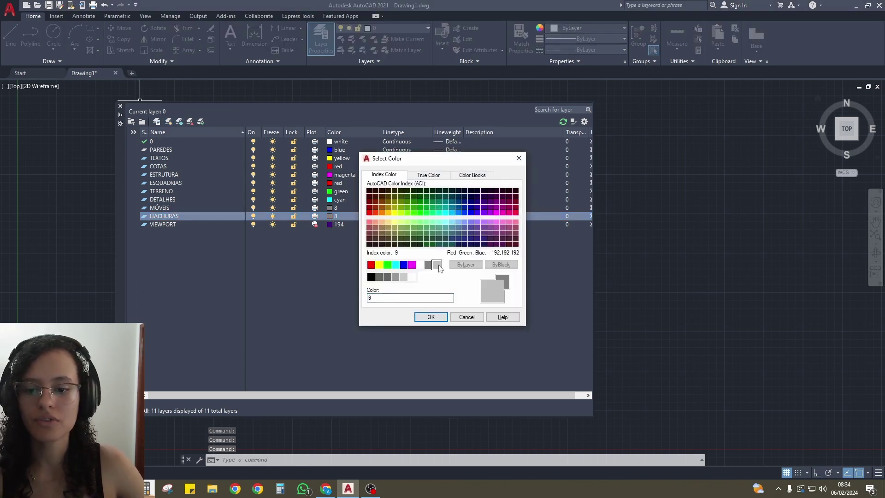
{"action": "left_click", "coordinate": [432, 317]}
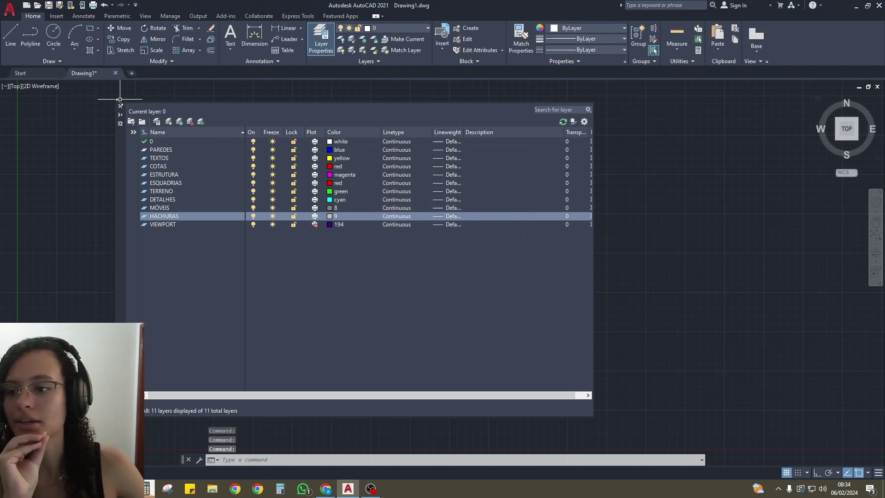
{"action": "left_click", "coordinate": [121, 105]}
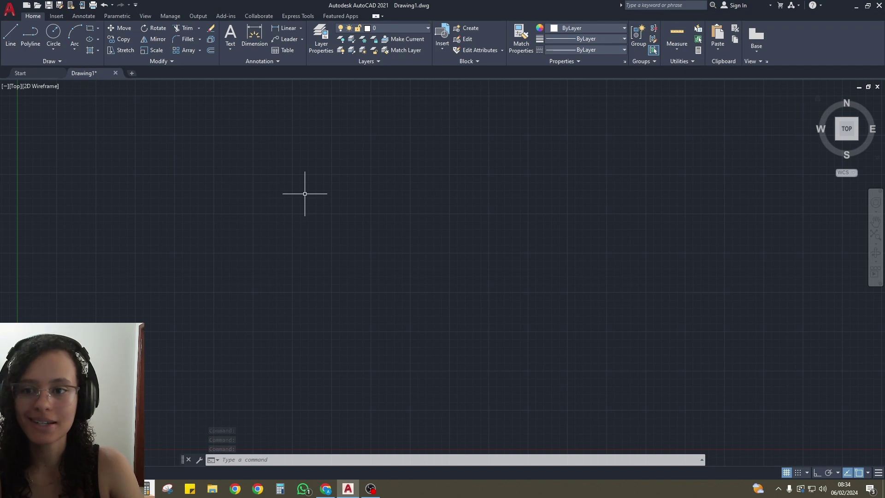
Make ESTRUTURA the current drawing layer
{"action": "left_click", "coordinate": [426, 28]}
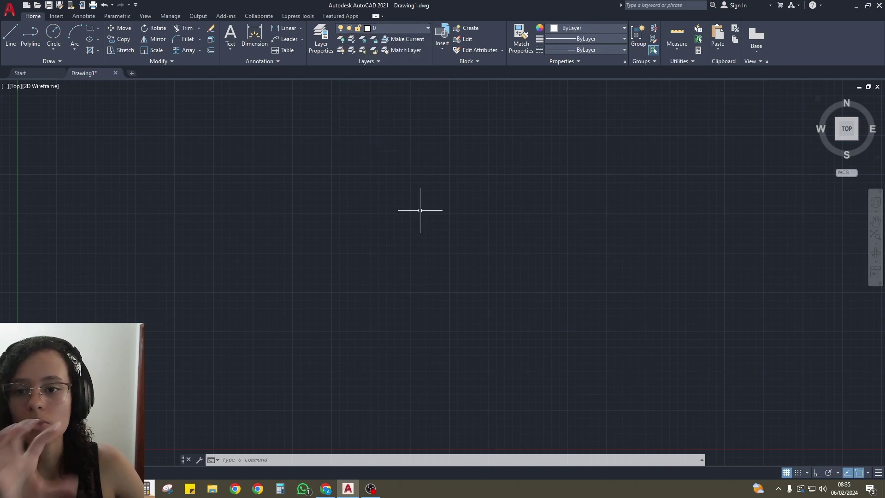
{"action": "left_click", "coordinate": [382, 29]}
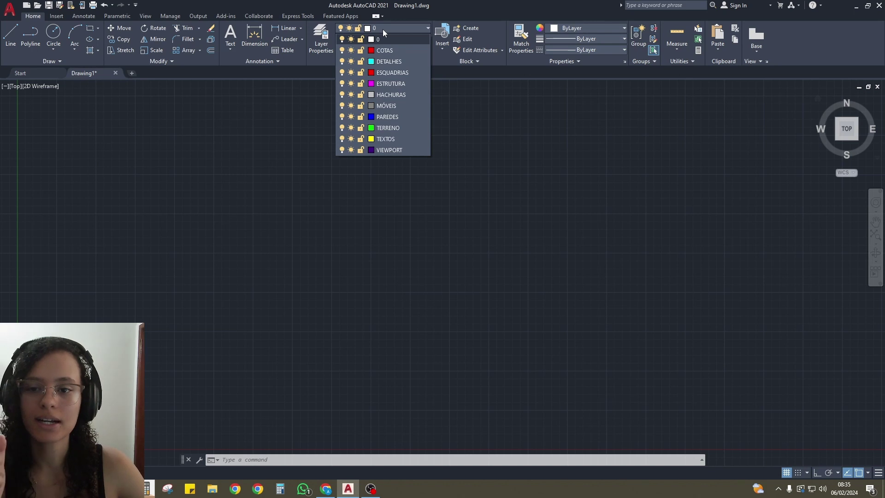
{"action": "left_click", "coordinate": [395, 84]}
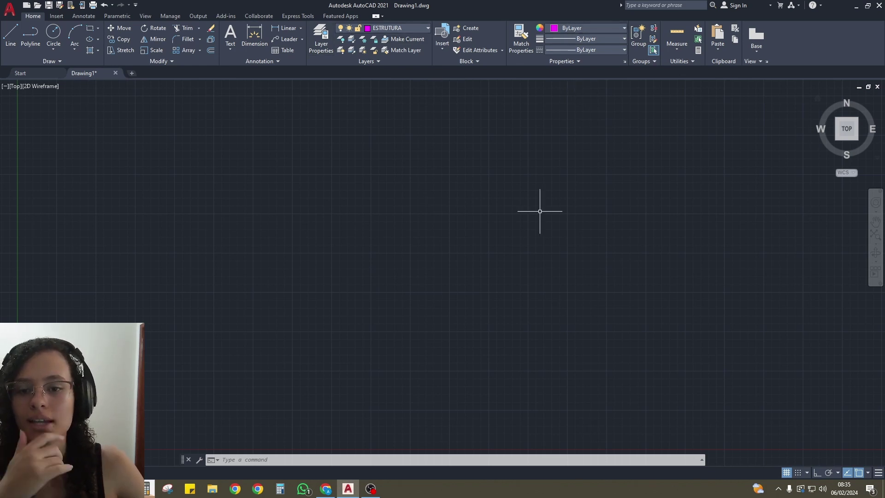
Draw a closed right triangle with the Line command on the ESTRUTURA layer, with Ortho on for its horizontal and vertical sides
{"action": "type", "text": "l"}
{"action": "key", "text": "Return"}
{"action": "left_click", "coordinate": [453, 183]}
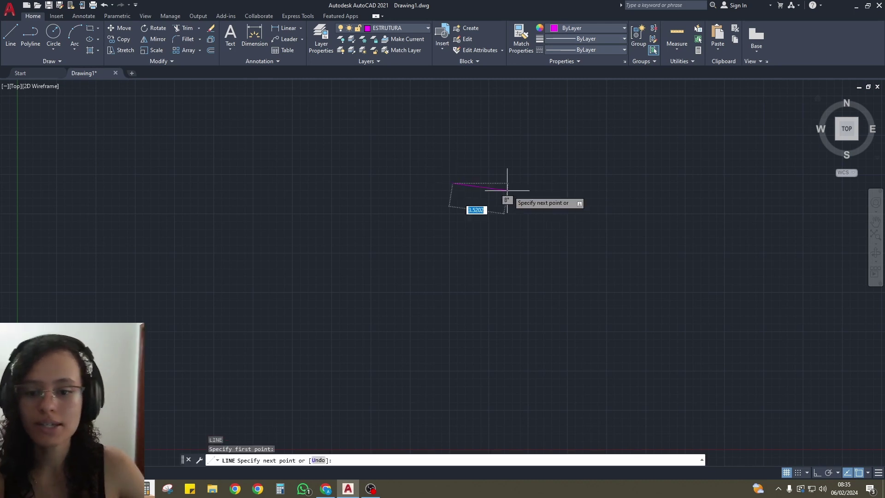
{"action": "key", "text": "F8"}
{"action": "left_click", "coordinate": [595, 183]}
{"action": "left_click", "coordinate": [596, 265]}
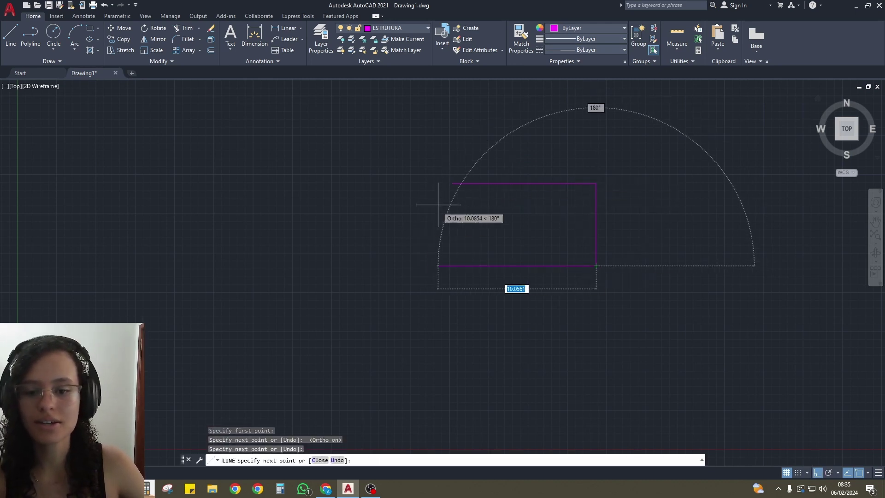
{"action": "left_click", "coordinate": [453, 183]}
{"action": "key", "text": "Return"}
Make PAREDES the current layer and draw three connected lines from the triangle's left corner through its lower corner, ending straight below it
{"action": "left_click", "coordinate": [401, 28]}
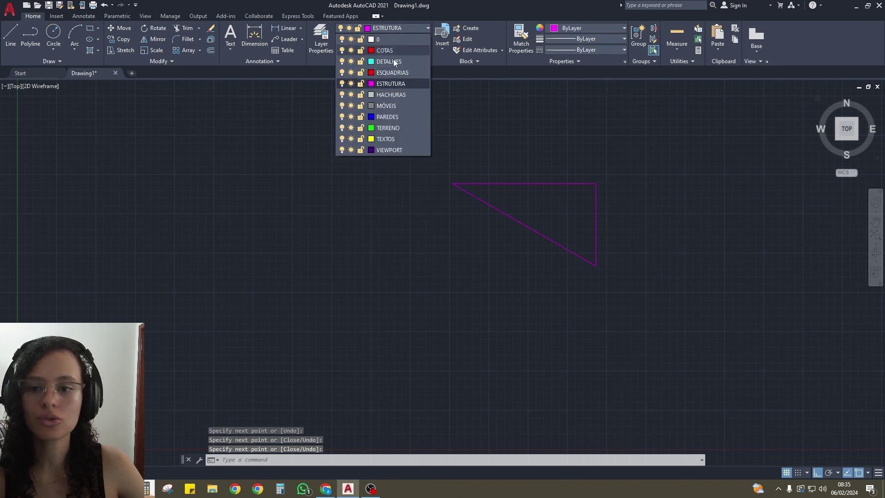
{"action": "left_click", "coordinate": [405, 127]}
{"action": "type", "text": "l"}
{"action": "key", "text": "Return"}
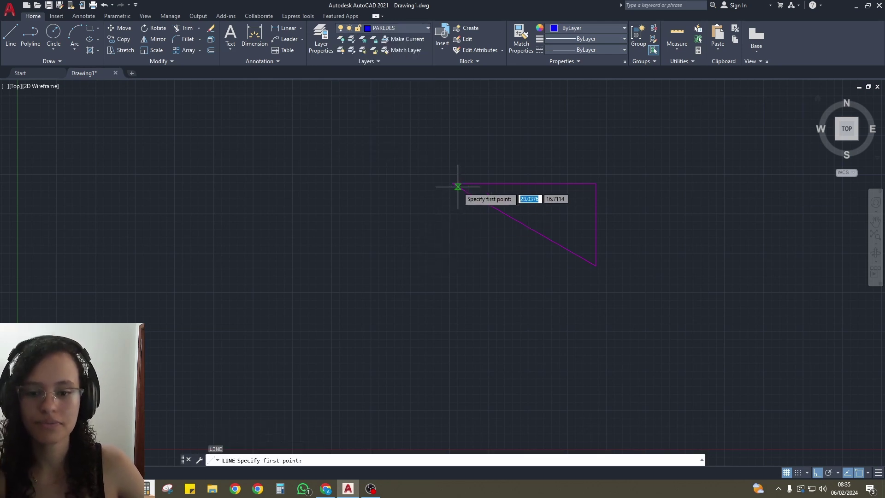
{"action": "left_click", "coordinate": [453, 182]}
{"action": "left_click", "coordinate": [452, 280]}
{"action": "left_click", "coordinate": [595, 265]}
{"action": "left_click", "coordinate": [567, 338]}
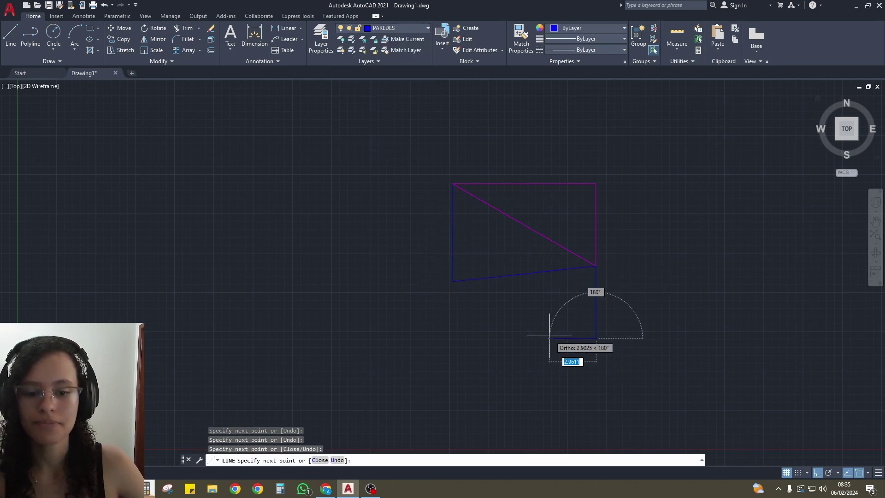
{"action": "key", "text": "Return"}
{"action": "middle_click_drag", "start_coordinate": [624, 326], "coordinate": [489, 292]}
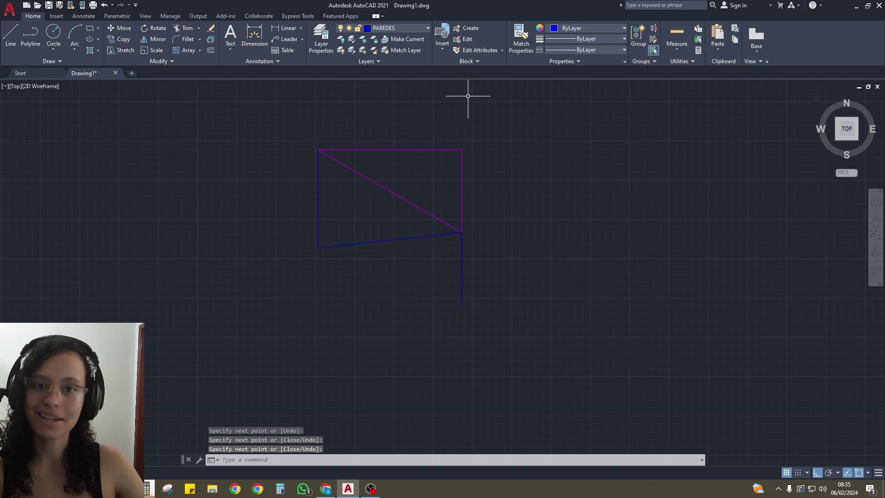
Make layer 0 current and draw a closed outline of eight line segments to the right of the existing shapes
{"action": "left_click", "coordinate": [395, 28]}
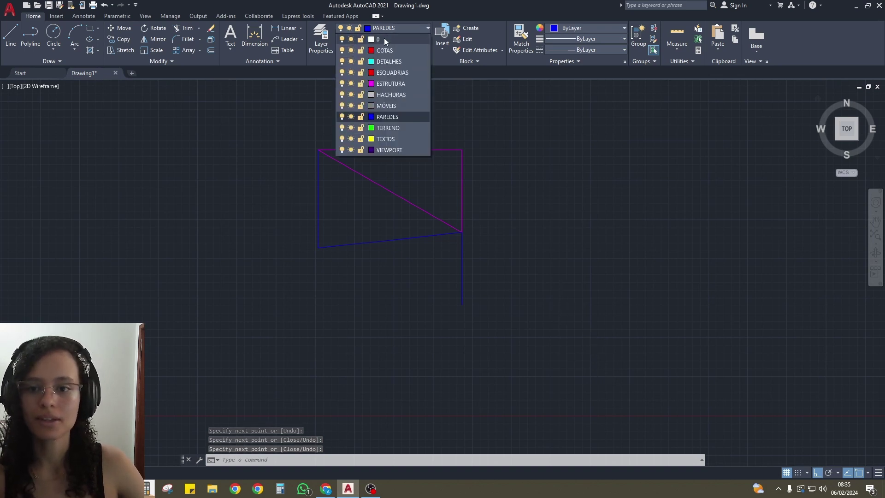
{"action": "left_click", "coordinate": [383, 39]}
{"action": "scroll", "coordinate": [557, 227], "scroll_direction": "down", "scroll_amount": 4}
{"action": "middle_click_drag", "start_coordinate": [565, 177], "coordinate": [473, 196]}
{"action": "scroll", "coordinate": [474, 196], "scroll_direction": "up", "scroll_amount": 2}
{"action": "type", "text": "l"}
{"action": "key", "text": "Return"}
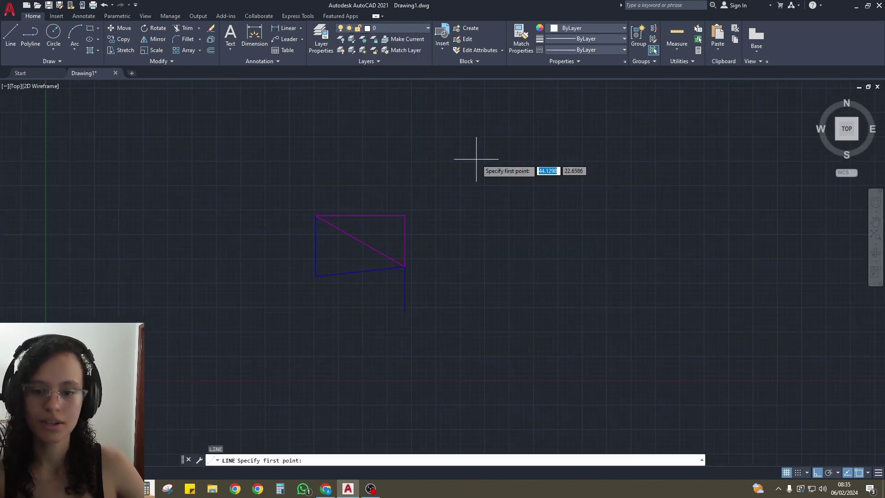
{"action": "left_click", "coordinate": [476, 159]}
{"action": "left_click", "coordinate": [638, 159]}
{"action": "left_click", "coordinate": [638, 335]}
{"action": "left_click", "coordinate": [590, 335]}
{"action": "left_click", "coordinate": [589, 185]}
{"action": "left_click", "coordinate": [444, 185]}
{"action": "left_click", "coordinate": [444, 337]}
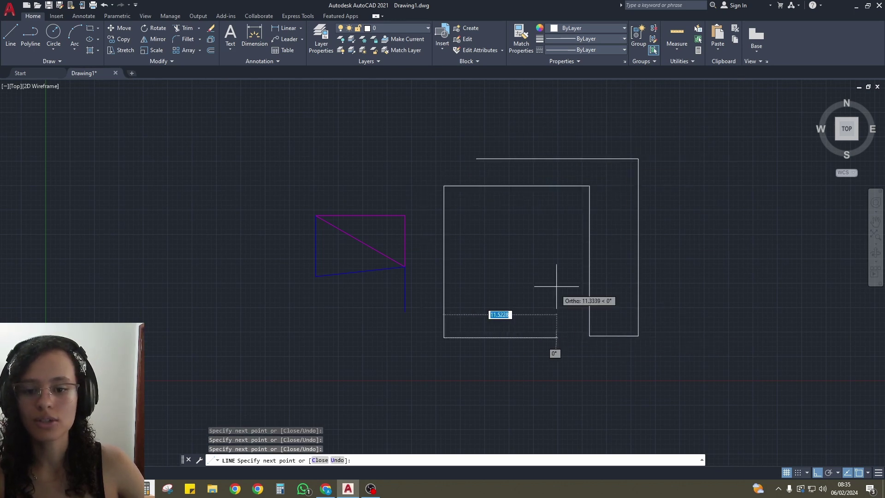
{"action": "left_click", "coordinate": [552, 338]}
{"action": "left_click", "coordinate": [476, 158]}
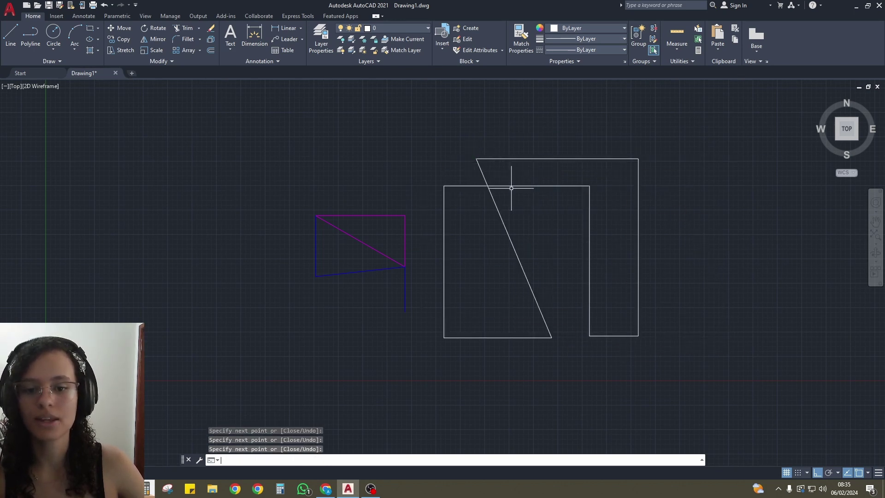
{"action": "key", "text": "Return"}
Select all the drawn lines, move them to the ESQUADRIAS layer, and clear the selection
{"action": "left_click", "coordinate": [353, 423]}
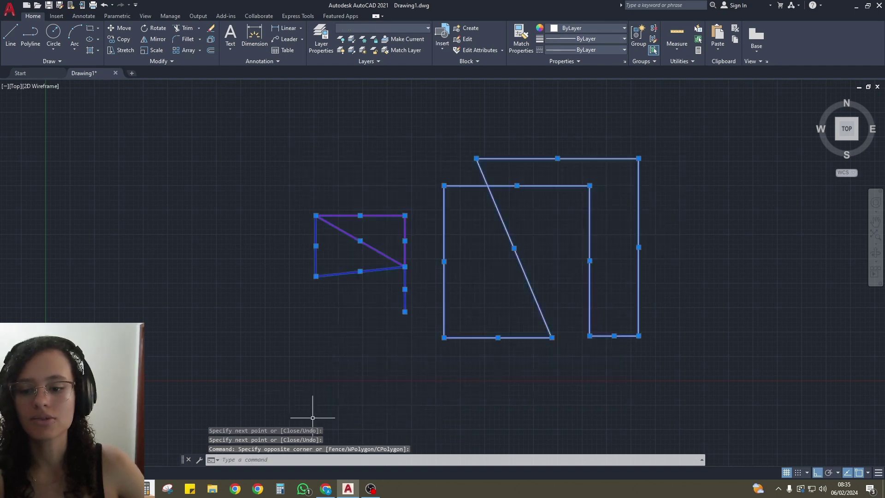
{"action": "left_click", "coordinate": [413, 29]}
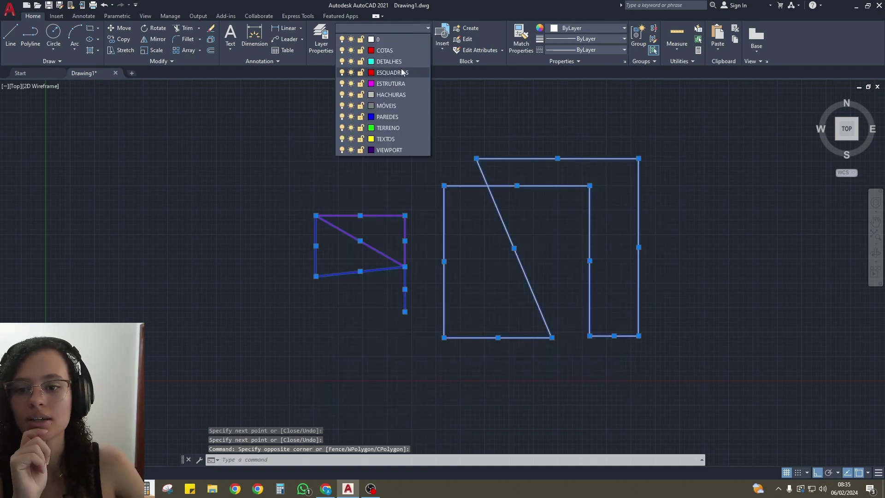
{"action": "left_click", "coordinate": [392, 48]}
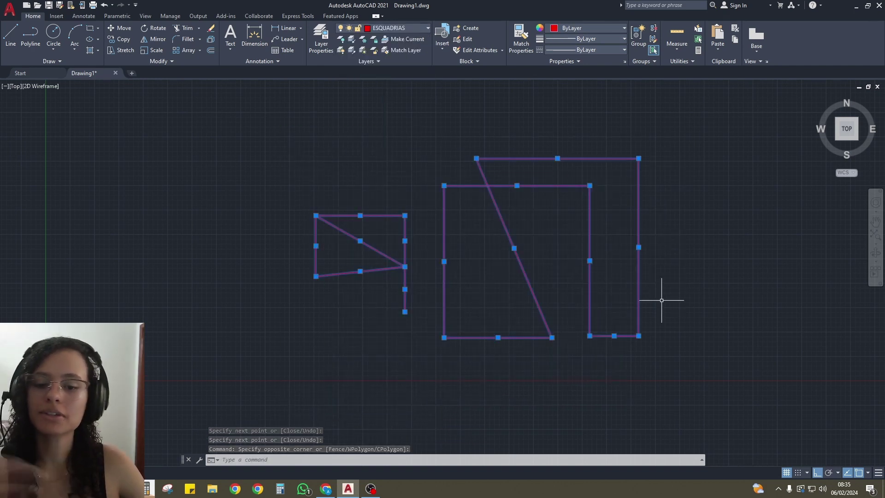
{"action": "key", "text": "Escape"}
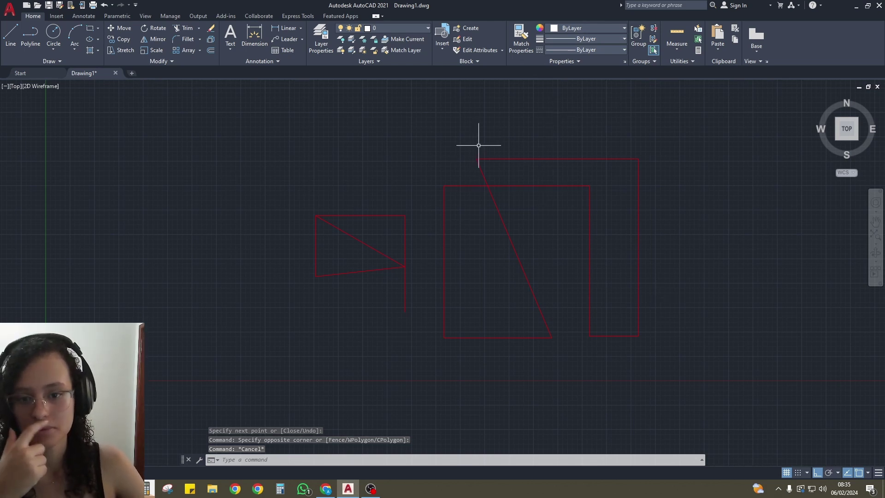
Override the color of the large outline's top horizontal line with Green
{"action": "left_click", "coordinate": [589, 169]}
{"action": "left_click", "coordinate": [576, 89]}
{"action": "left_click", "coordinate": [578, 27]}
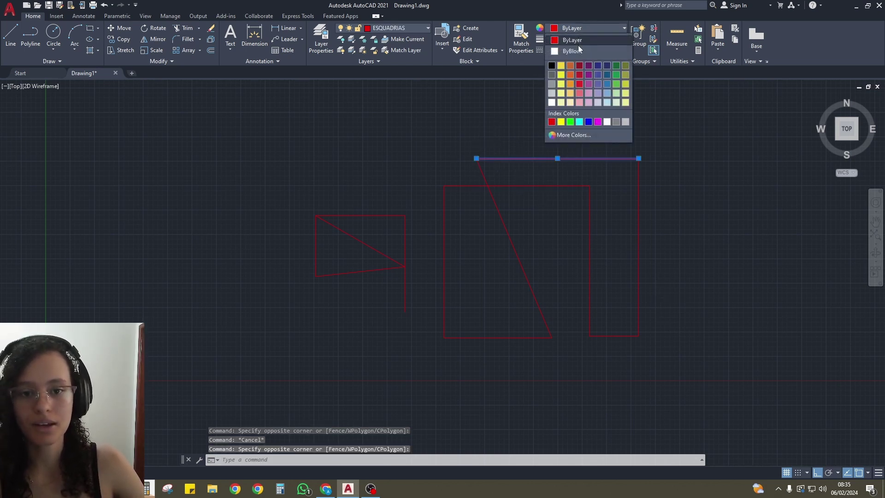
{"action": "left_click", "coordinate": [569, 122]}
{"action": "left_click", "coordinate": [691, 191]}
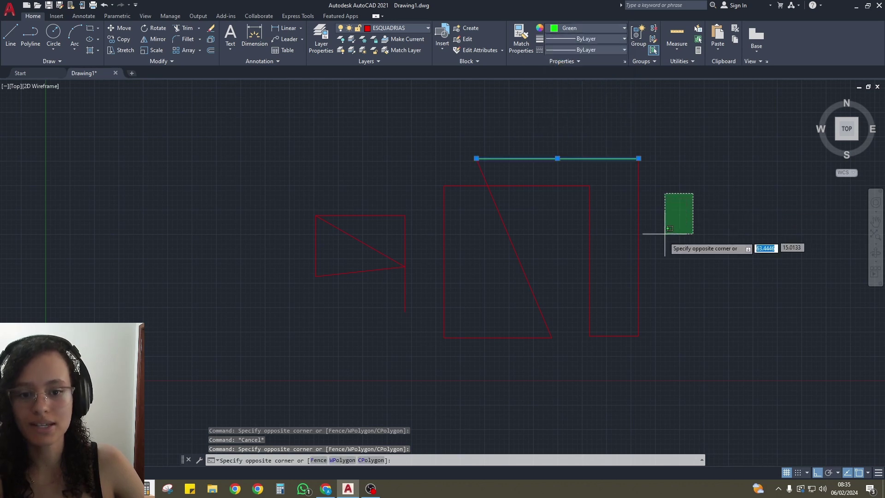
{"action": "left_click", "coordinate": [659, 235]}
{"action": "key", "text": "Escape"}
Move the large outline's top horizontal line to the DETALHES layer
{"action": "scroll", "coordinate": [608, 209], "scroll_direction": "up", "scroll_amount": 3}
{"action": "left_click", "coordinate": [529, 112]}
{"action": "left_click", "coordinate": [500, 161]}
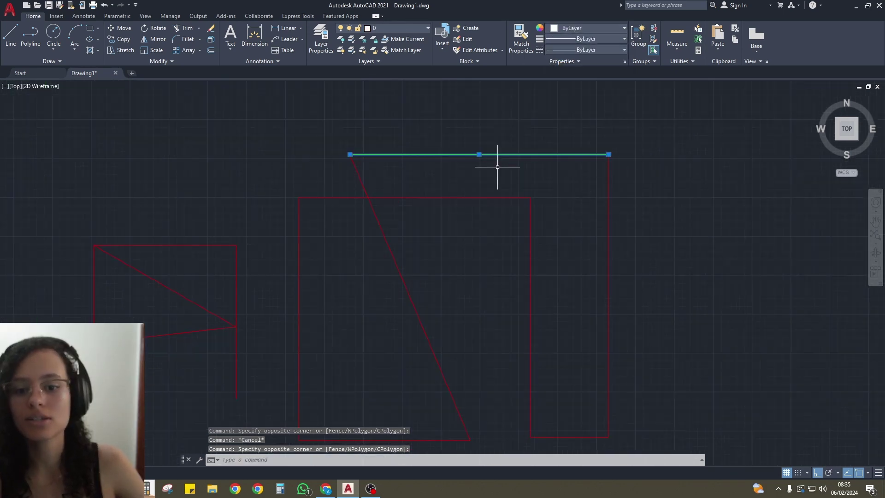
{"action": "left_click", "coordinate": [413, 25]}
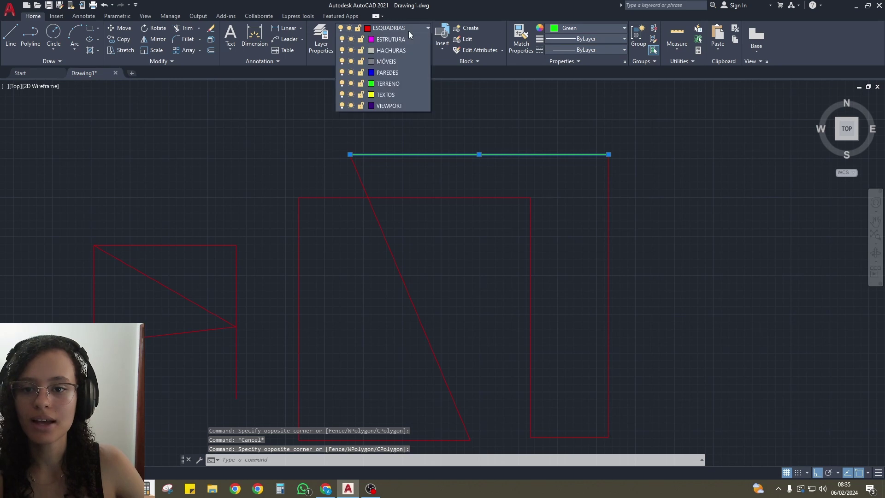
{"action": "left_click", "coordinate": [390, 58]}
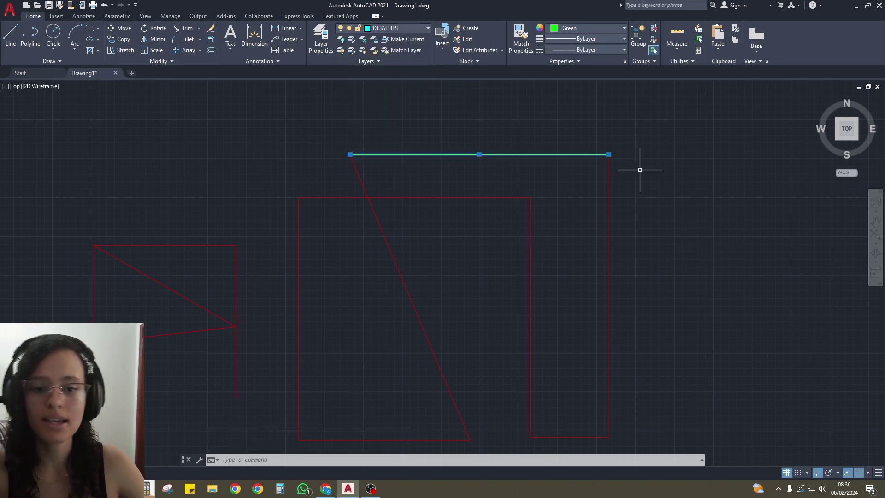
{"action": "key", "text": "Escape"}
Set the color of the large outline's top horizontal line to ByLayer and clear the selection
{"action": "scroll", "coordinate": [548, 129], "scroll_direction": "up", "scroll_amount": 4}
{"action": "left_click", "coordinate": [549, 188]}
{"action": "key", "text": "Escape"}
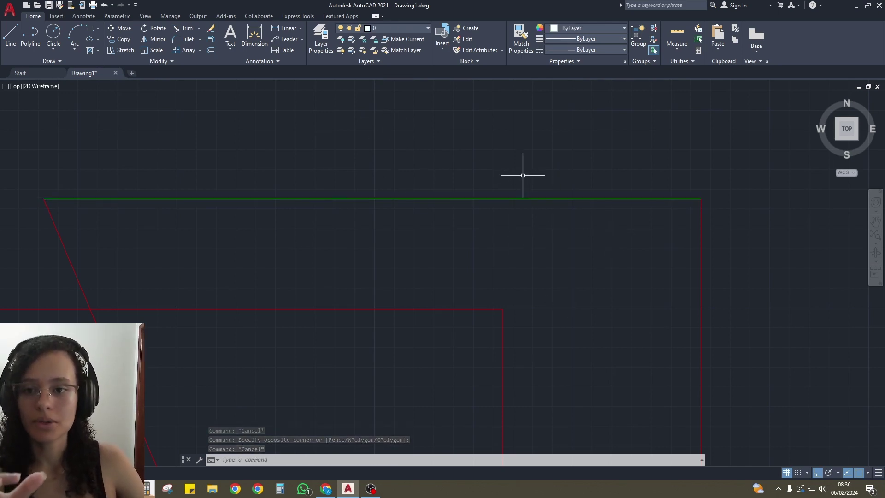
{"action": "left_click_drag", "start_coordinate": [547, 162], "coordinate": [493, 221]}
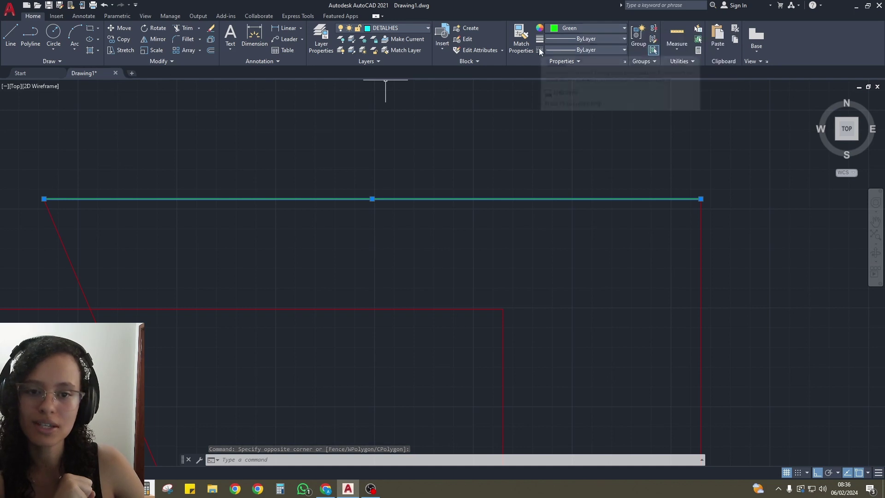
{"action": "left_click", "coordinate": [583, 29]}
{"action": "left_click", "coordinate": [577, 40]}
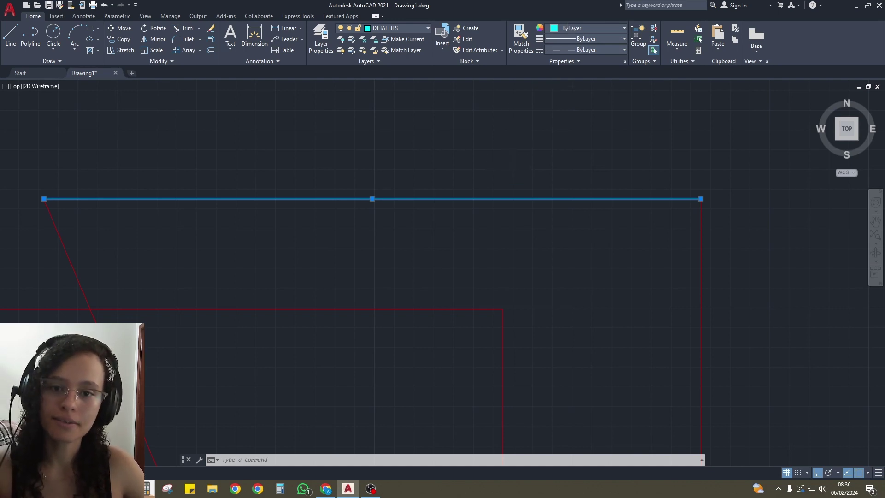
{"action": "key", "text": "Escape"}
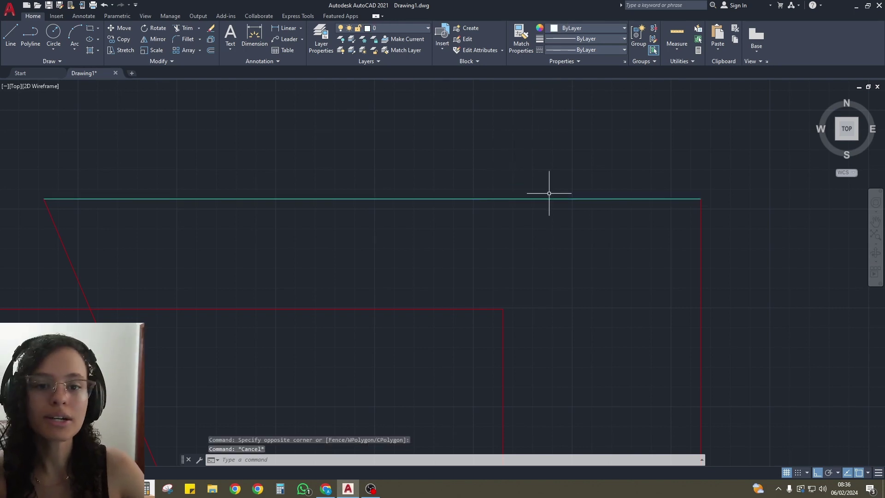
{"action": "left_click", "coordinate": [570, 39]}
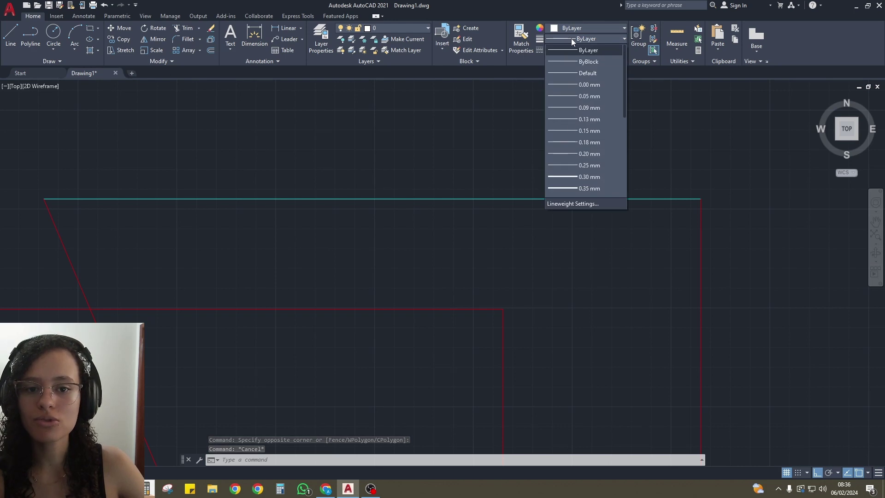
{"action": "left_click", "coordinate": [586, 51]}
{"action": "left_click", "coordinate": [587, 50]}
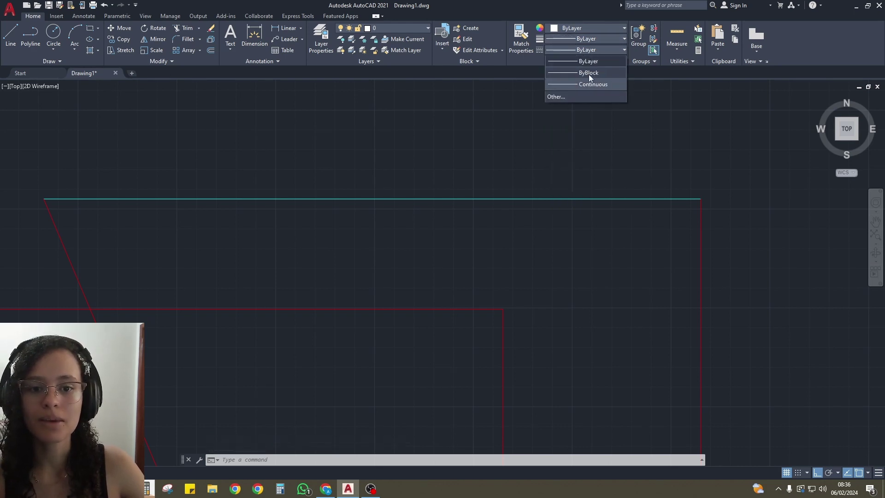
{"action": "key", "text": "Escape"}
{"action": "scroll", "coordinate": [542, 140], "scroll_direction": "down", "scroll_amount": 2}
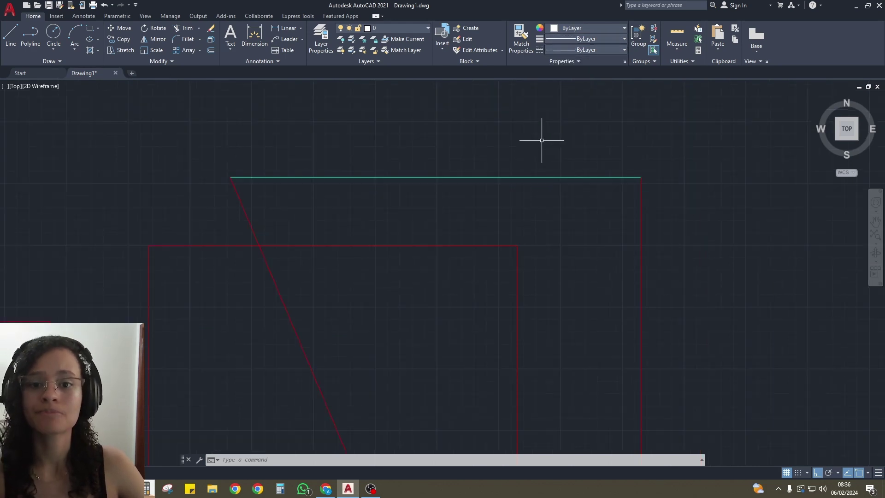
{"action": "key", "text": "Escape"}
{"action": "key", "text": "Escape"}
Add a layer named TRAÇEJADO in the layer manager and set its color to yellow
{"action": "type", "text": "la"}
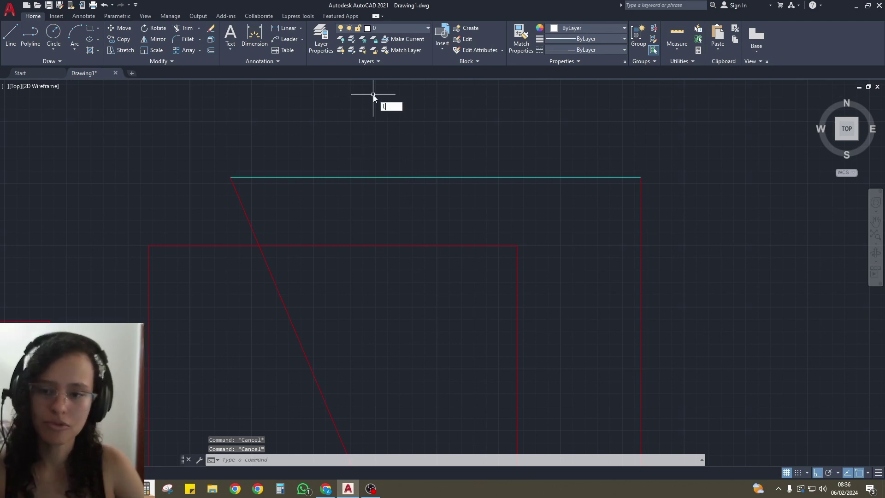
{"action": "key", "text": "Return"}
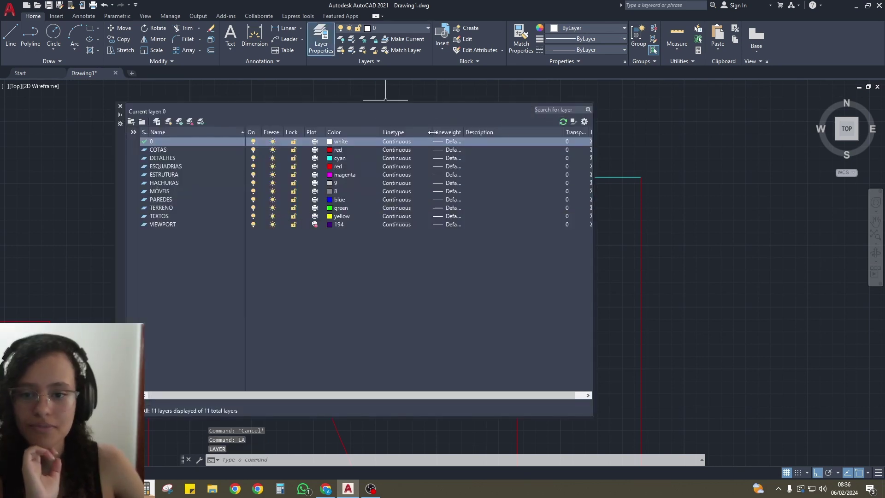
{"action": "left_click", "coordinate": [169, 122]}
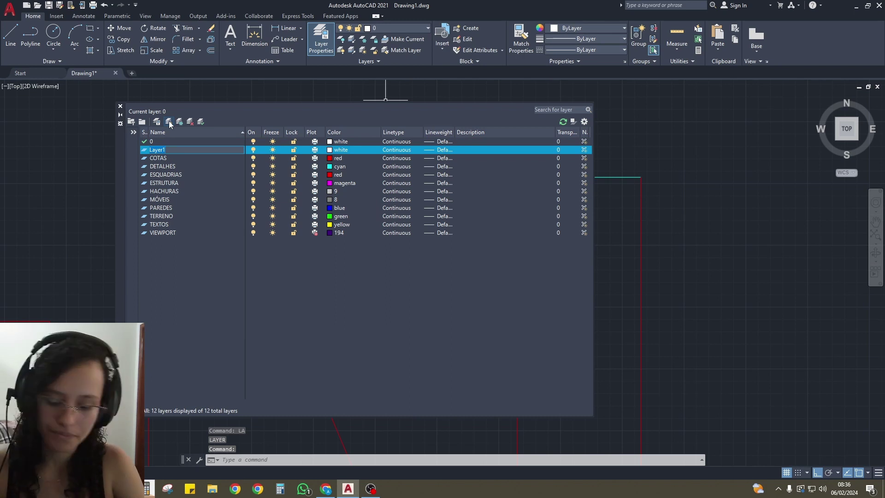
{"action": "type", "text": "TRAÇEJADO"}
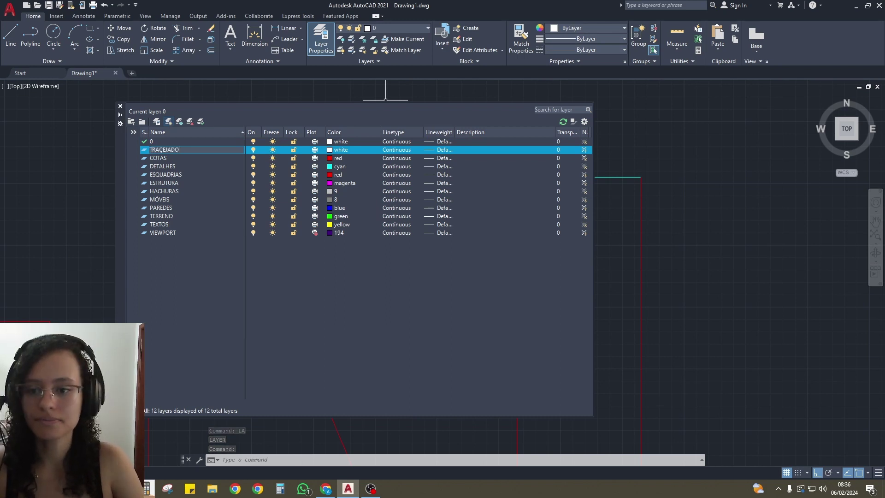
{"action": "key", "text": "Return"}
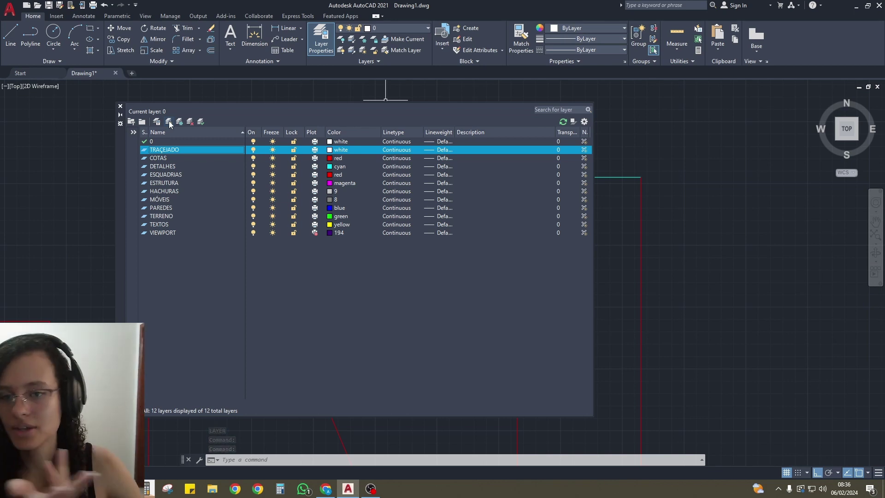
{"action": "left_click", "coordinate": [330, 150]}
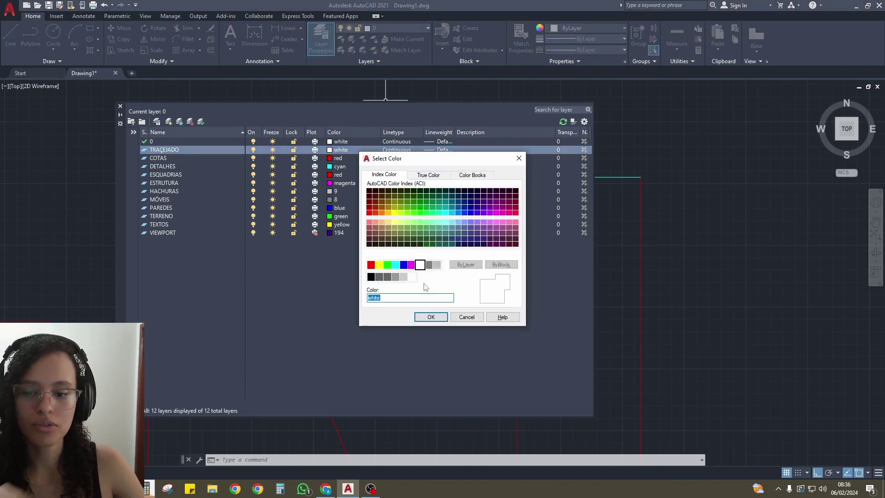
{"action": "left_click", "coordinate": [379, 265]}
{"action": "left_click", "coordinate": [430, 317]}
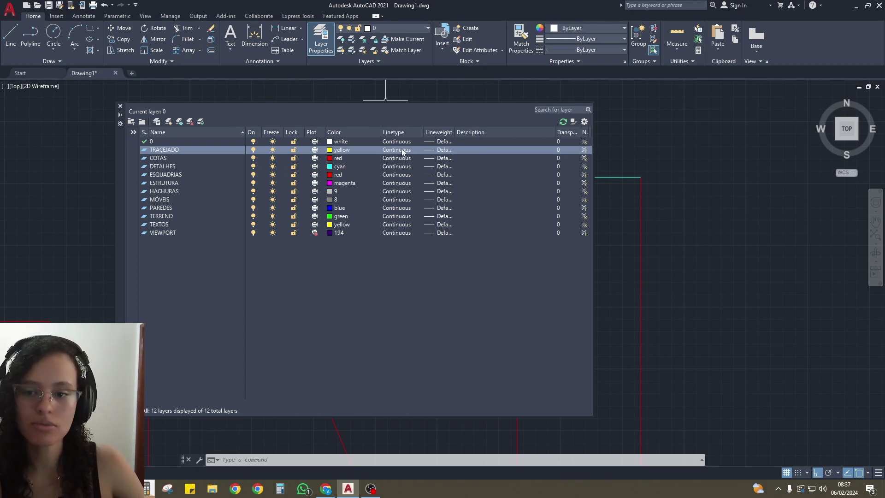
Load the HIDDEN2 linetype from acad.lin and assign it to the TRAÇEJADO layer
{"action": "left_click", "coordinate": [402, 150]}
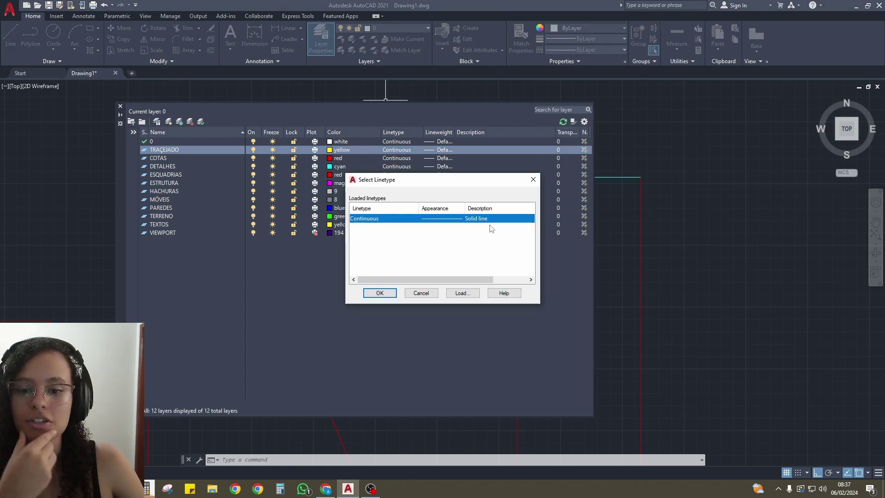
{"action": "left_click", "coordinate": [462, 293]}
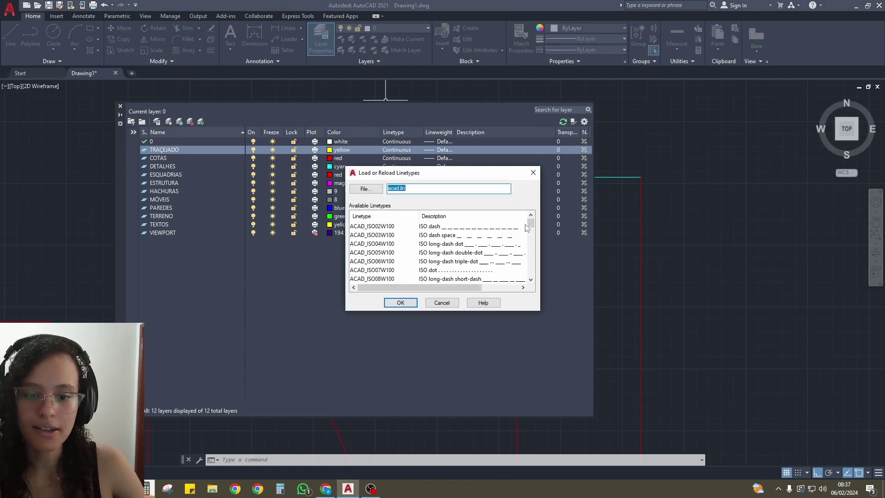
{"action": "left_click_drag", "start_coordinate": [531, 225], "coordinate": [536, 272]}
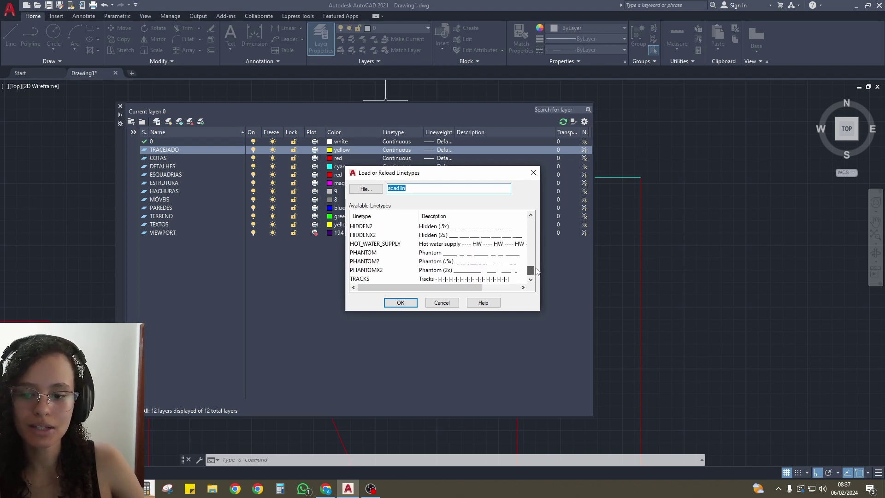
{"action": "left_click", "coordinate": [434, 228]}
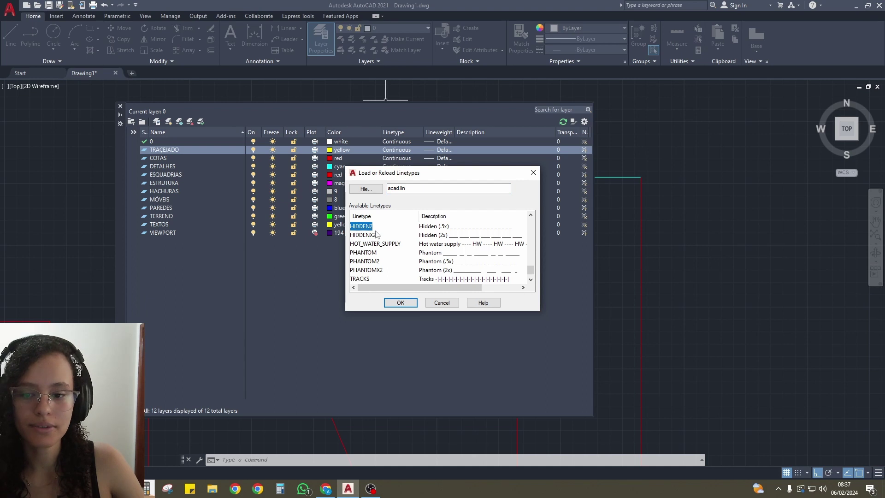
{"action": "left_click", "coordinate": [400, 303]}
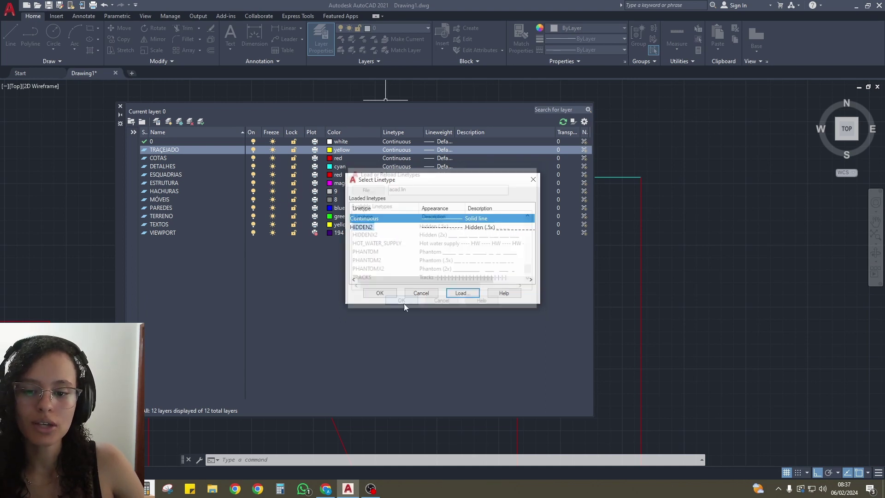
{"action": "left_click", "coordinate": [367, 228]}
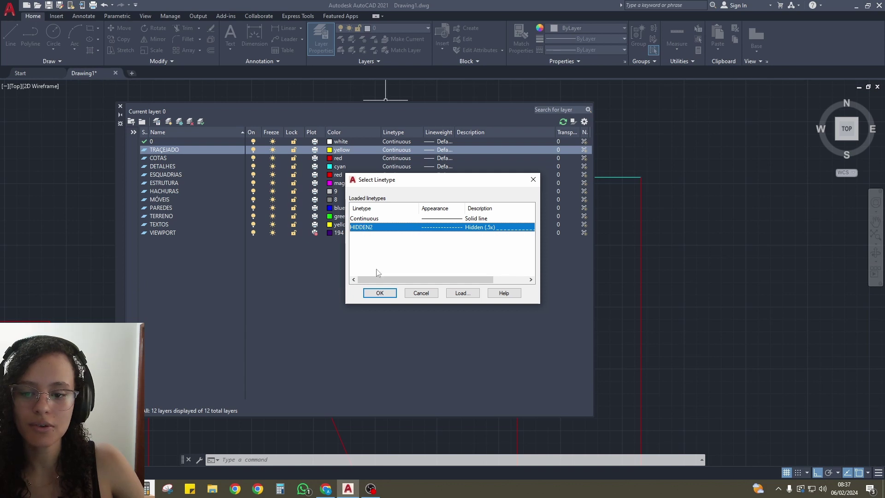
{"action": "left_click", "coordinate": [381, 292]}
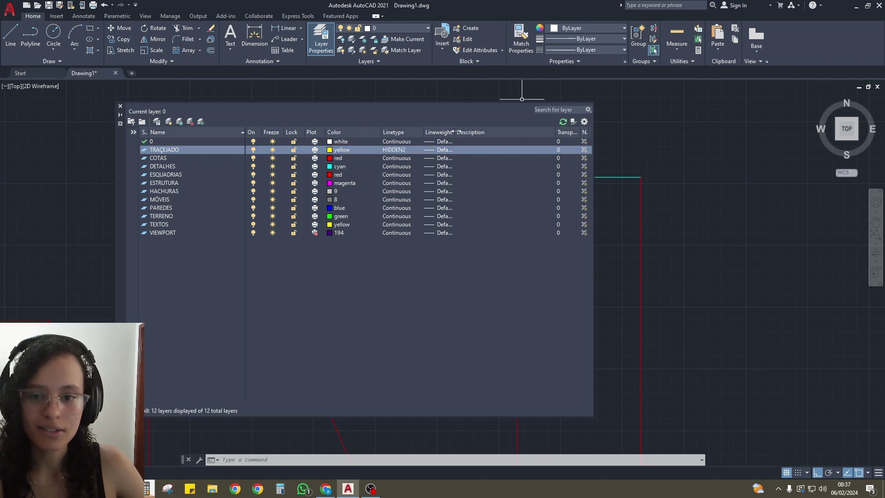
Widen the lineweight column in the layer manager and set the TRAÇEJADO layer's lineweight to 0.80 mm
{"action": "left_click_drag", "start_coordinate": [456, 132], "coordinate": [476, 128]}
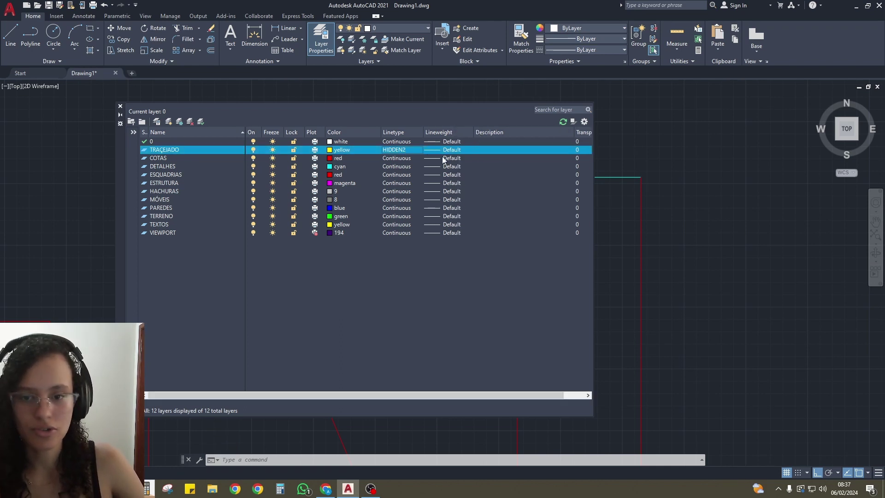
{"action": "left_click", "coordinate": [427, 150]}
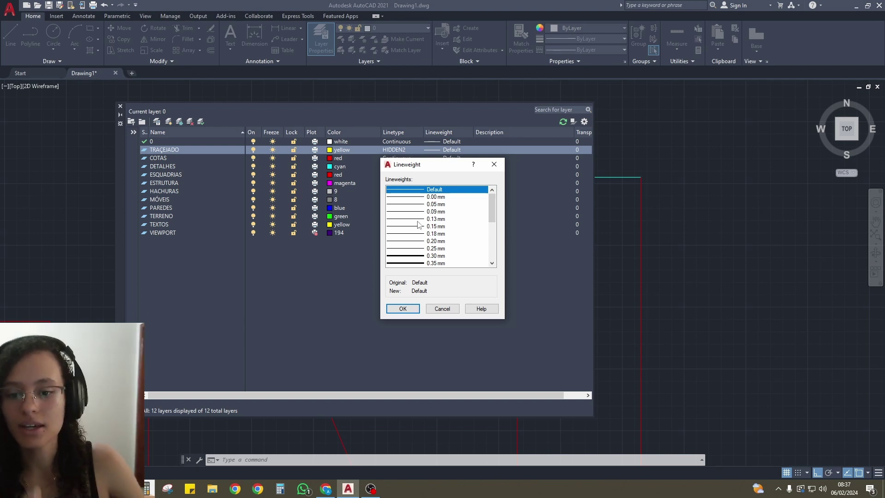
{"action": "left_click_drag", "start_coordinate": [489, 208], "coordinate": [490, 225]}
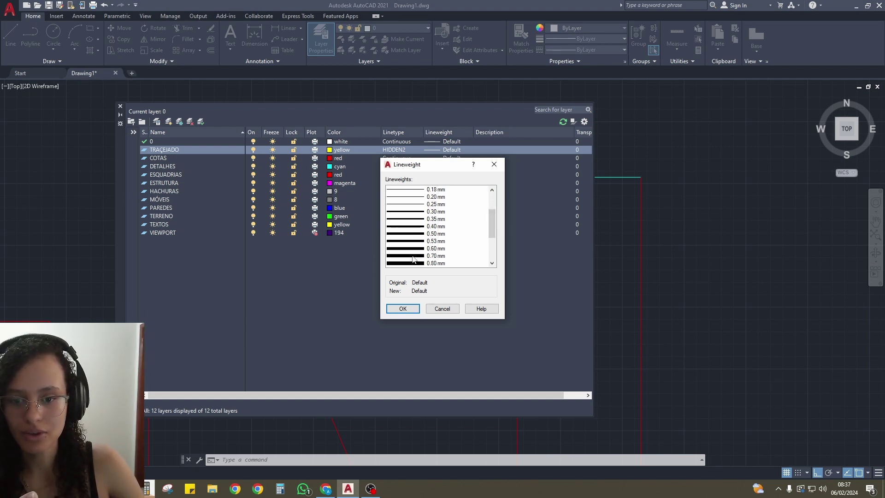
{"action": "left_click", "coordinate": [412, 263]}
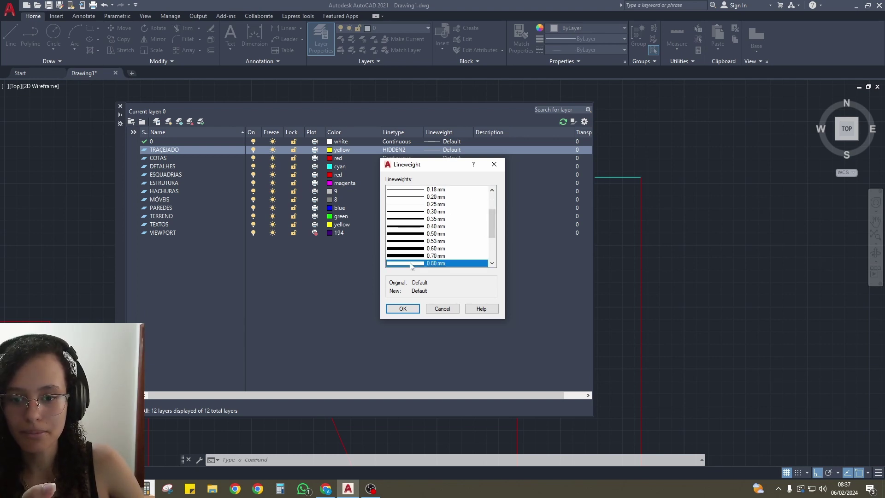
{"action": "left_click", "coordinate": [405, 308]}
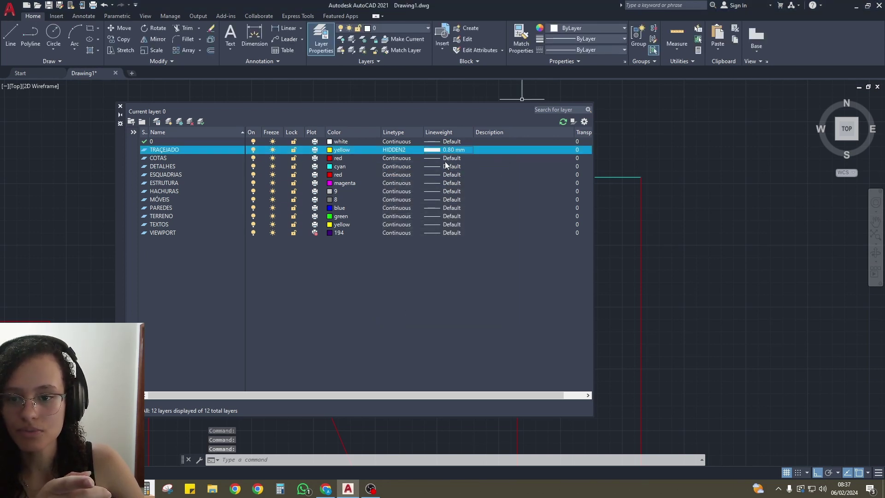
Set the COTAS layer's lineweight to 0.15 mm and close the layer manager
{"action": "left_click", "coordinate": [437, 157]}
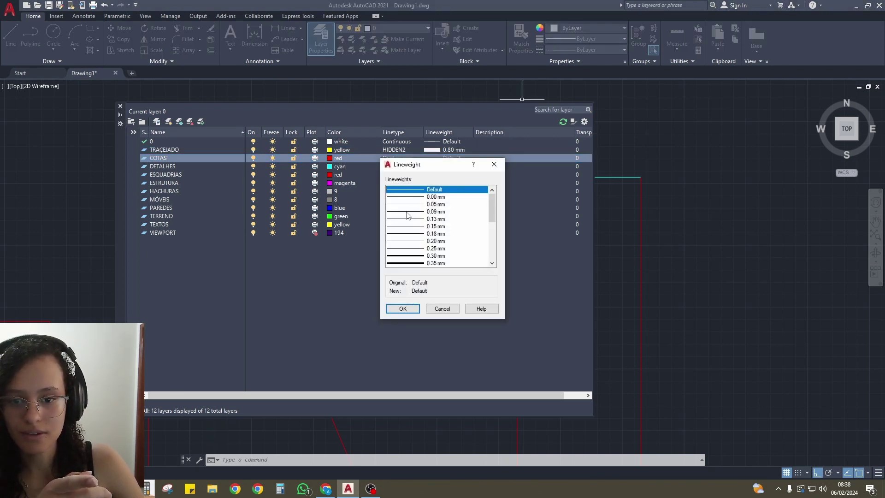
{"action": "left_click", "coordinate": [409, 227]}
{"action": "left_click", "coordinate": [410, 308]}
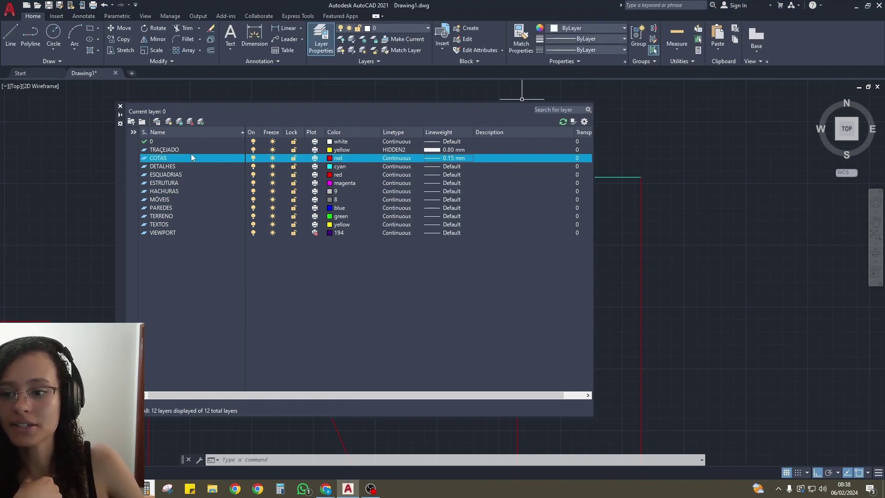
{"action": "left_click", "coordinate": [120, 107]}
Make COTAS the current layer and draw a horizontal line in the empty area above and to the right of the existing outlines
{"action": "scroll", "coordinate": [318, 244], "scroll_direction": "down", "scroll_amount": 8}
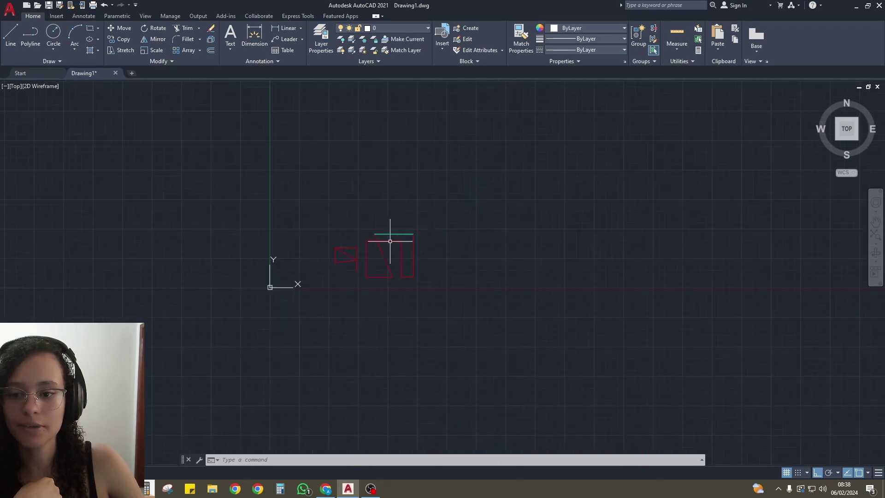
{"action": "left_click", "coordinate": [396, 31]}
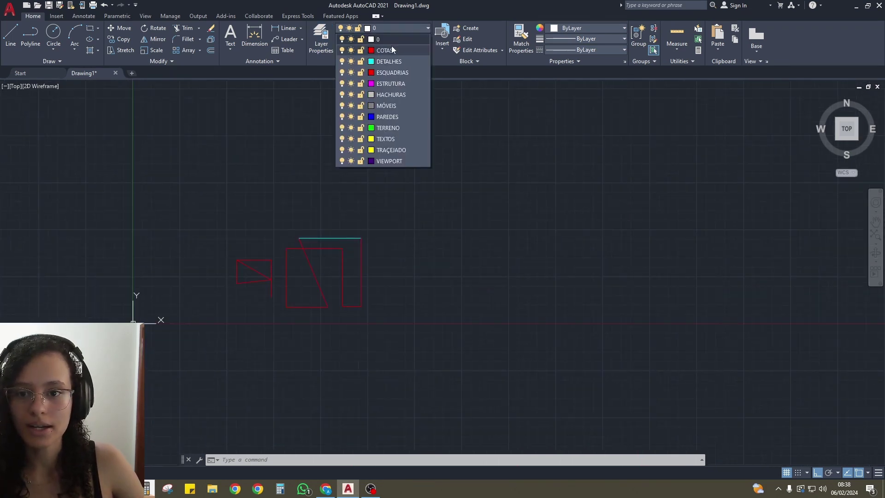
{"action": "left_click", "coordinate": [391, 46]}
{"action": "type", "text": "l"}
{"action": "key", "text": "Return"}
{"action": "left_click", "coordinate": [478, 141]}
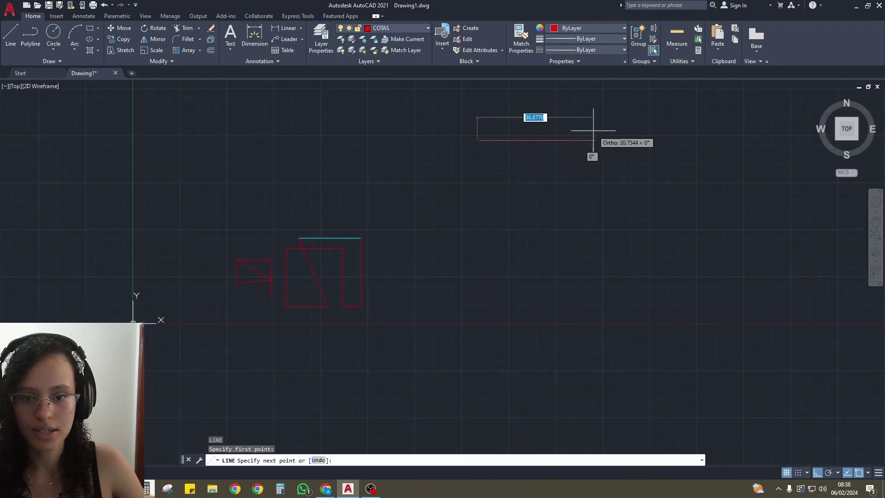
{"action": "left_click", "coordinate": [634, 131]}
{"action": "key", "text": "Return"}
Make TRAÇEJADO the current layer and draw a parallel horizontal line of equal length just below the new COTAS line
{"action": "left_click", "coordinate": [392, 29]}
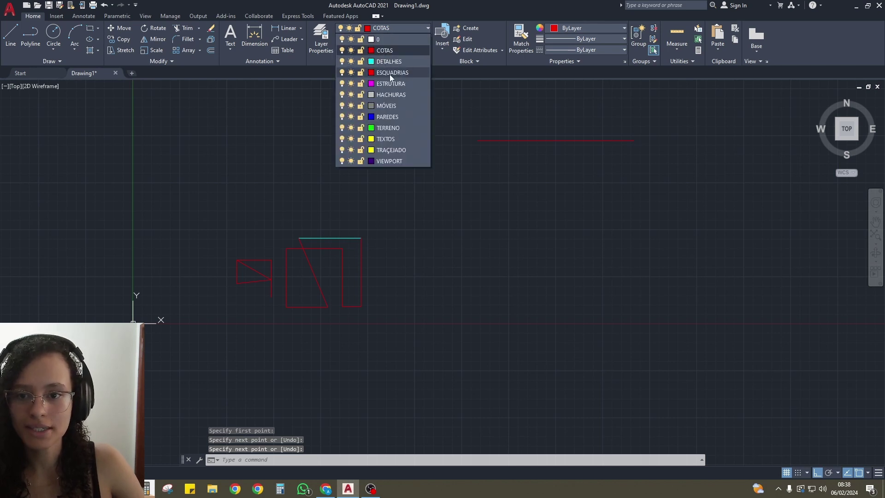
{"action": "left_click", "coordinate": [387, 149]}
{"action": "type", "text": "l"}
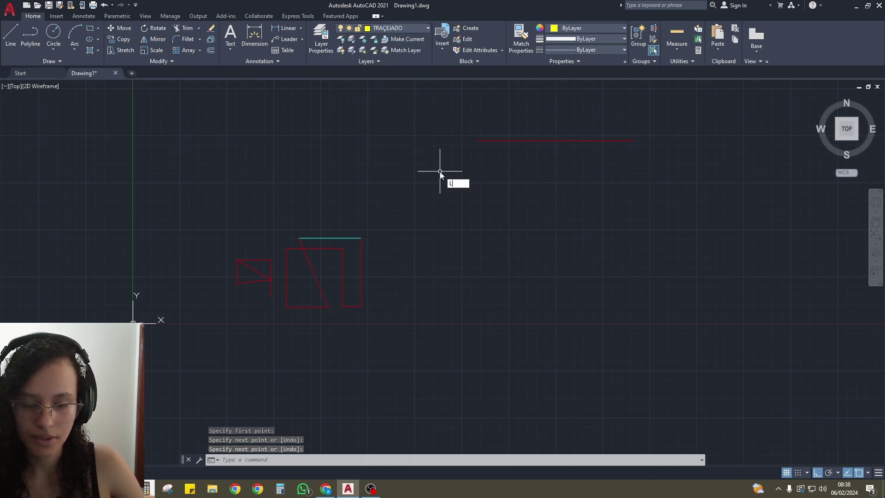
{"action": "key", "text": "Return"}
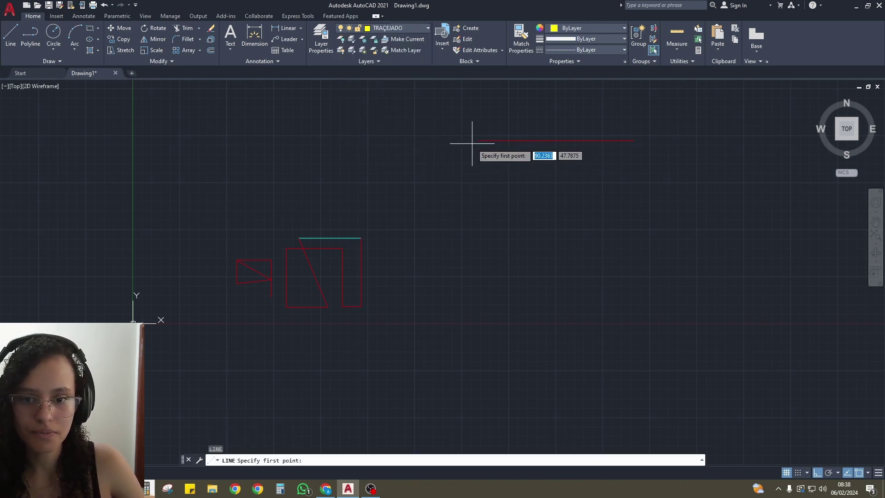
{"action": "left_click", "coordinate": [477, 167]}
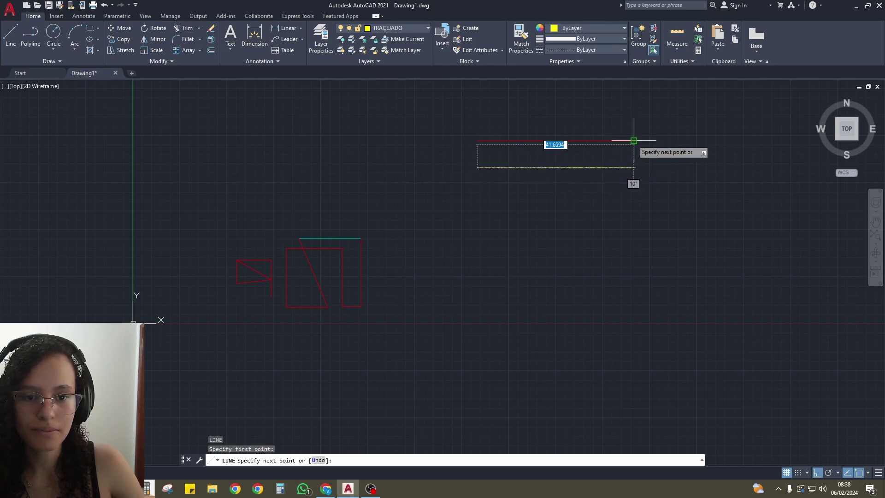
{"action": "left_click", "coordinate": [633, 159]}
{"action": "key", "text": "Return"}
Add the LineWeight toggle to the status bar and turn on lineweight display
{"action": "scroll", "coordinate": [669, 164], "scroll_direction": "up", "scroll_amount": 6}
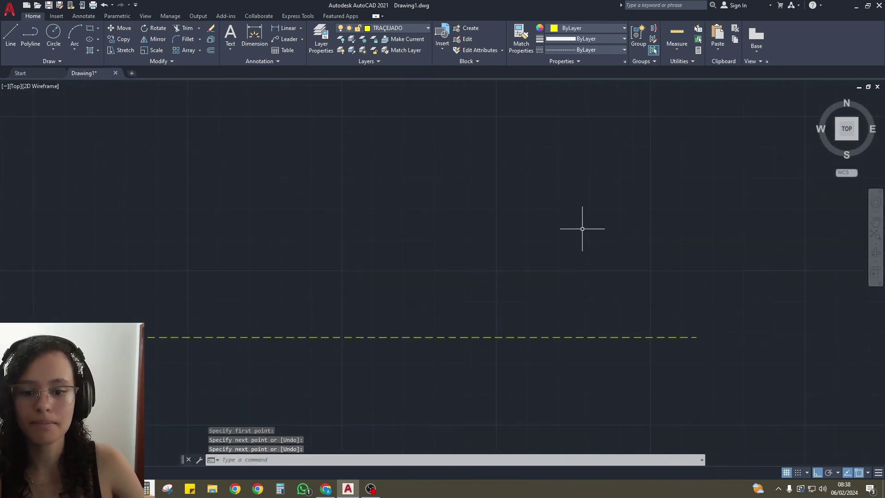
{"action": "middle_click_drag", "start_coordinate": [542, 229], "coordinate": [590, 270]}
{"action": "middle_click_drag", "start_coordinate": [396, 249], "coordinate": [508, 251]}
{"action": "scroll", "coordinate": [509, 269], "scroll_direction": "down", "scroll_amount": 4}
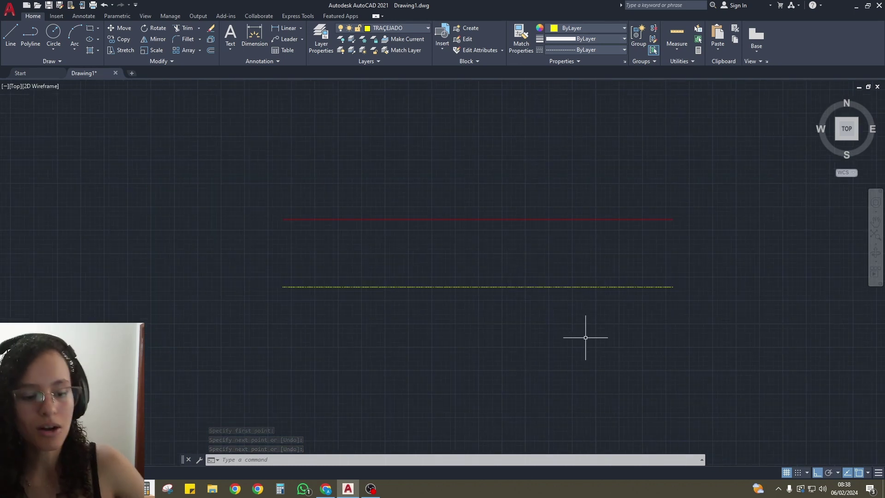
{"action": "left_click", "coordinate": [878, 472]}
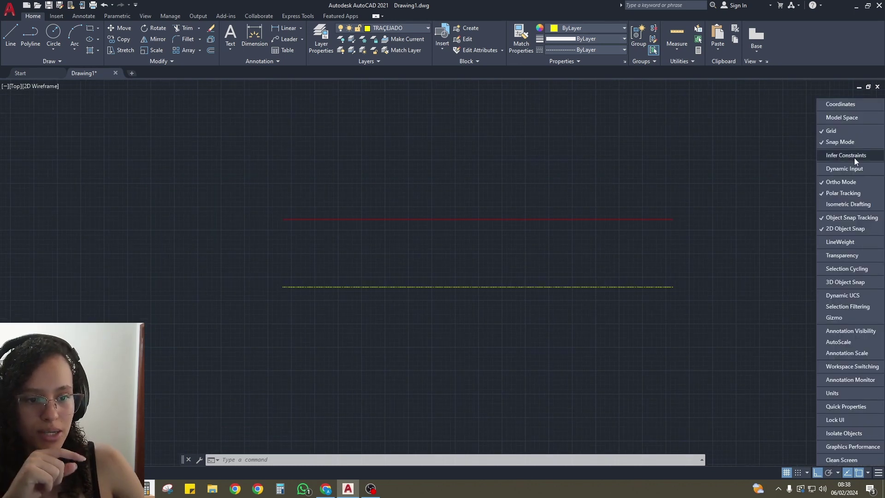
{"action": "left_click", "coordinate": [745, 475]}
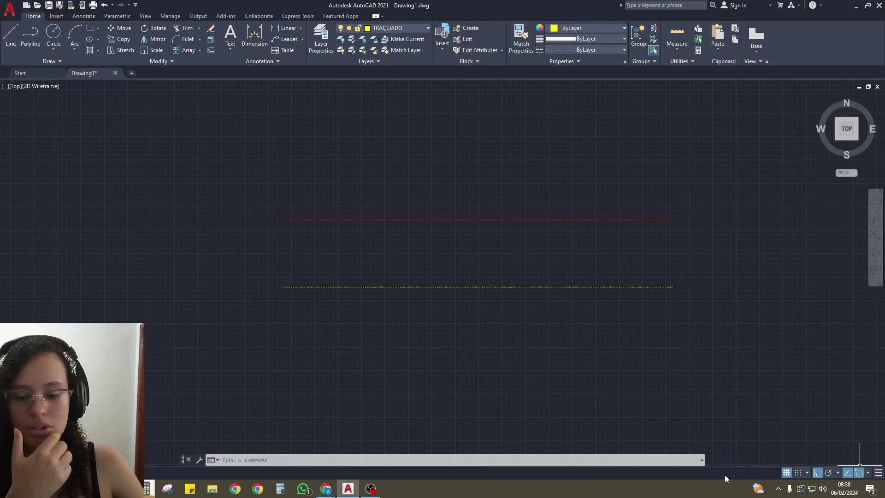
{"action": "left_click", "coordinate": [878, 472]}
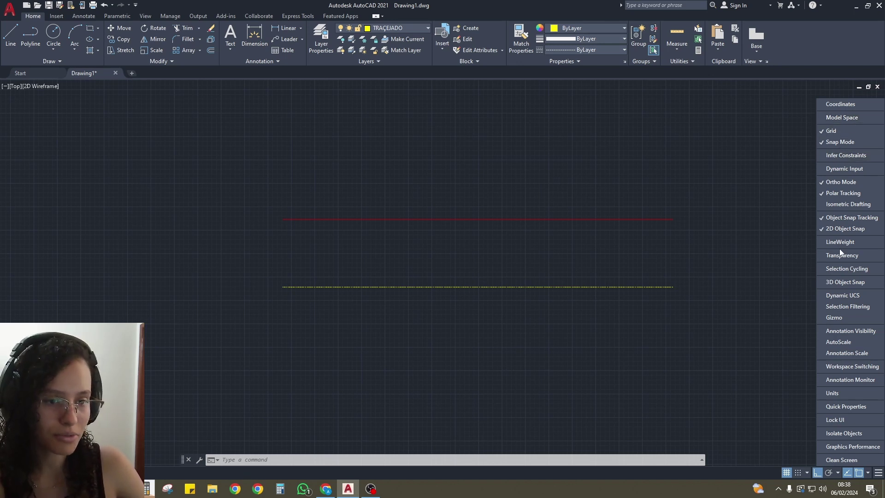
{"action": "left_click", "coordinate": [859, 245]}
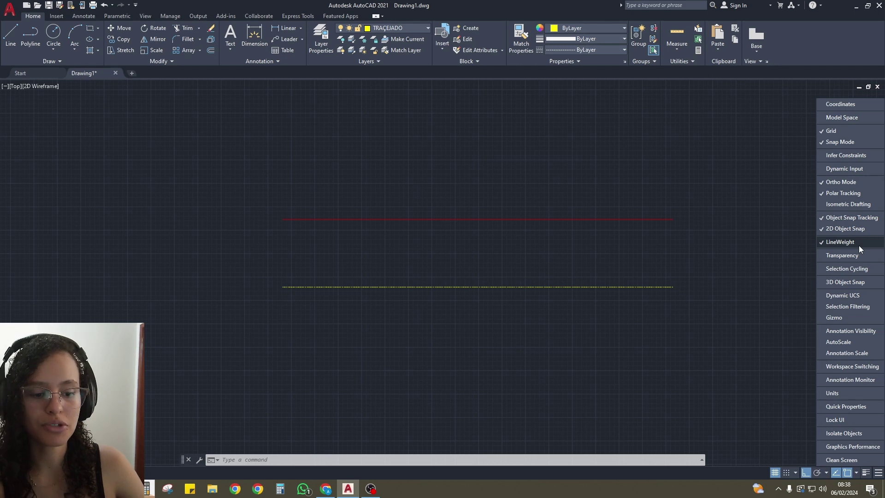
{"action": "left_click", "coordinate": [709, 323]}
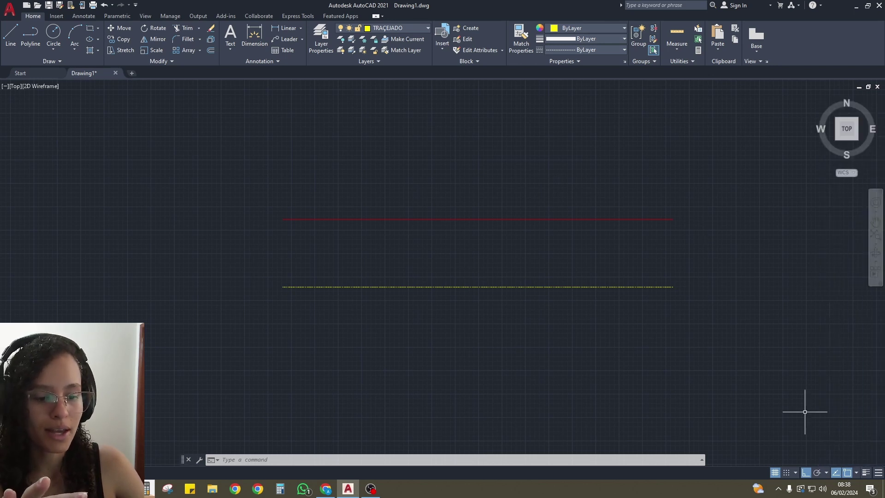
{"action": "left_click", "coordinate": [865, 472]}
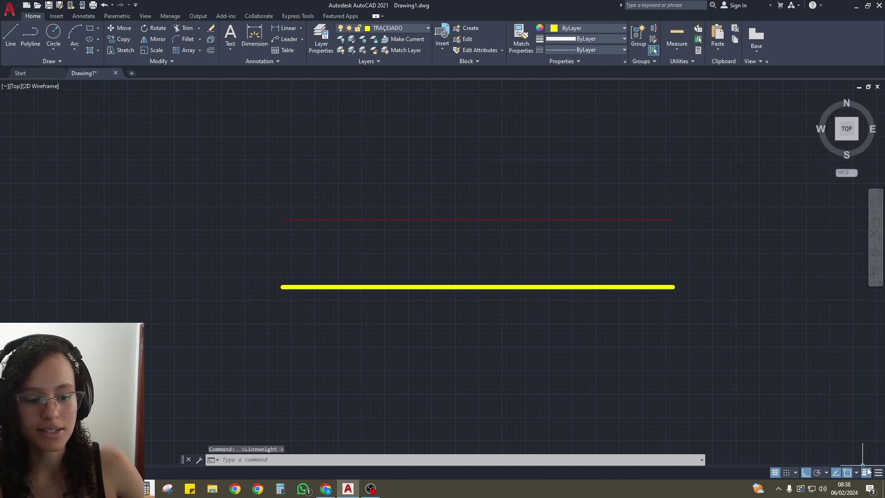
Select the red COTAS line and the yellow TRAÇEJADO line in turn to compare their lineweight display, clearing each selection
{"action": "scroll", "coordinate": [632, 272], "scroll_direction": "up", "scroll_amount": 4}
{"action": "scroll", "coordinate": [671, 271], "scroll_direction": "down", "scroll_amount": 4}
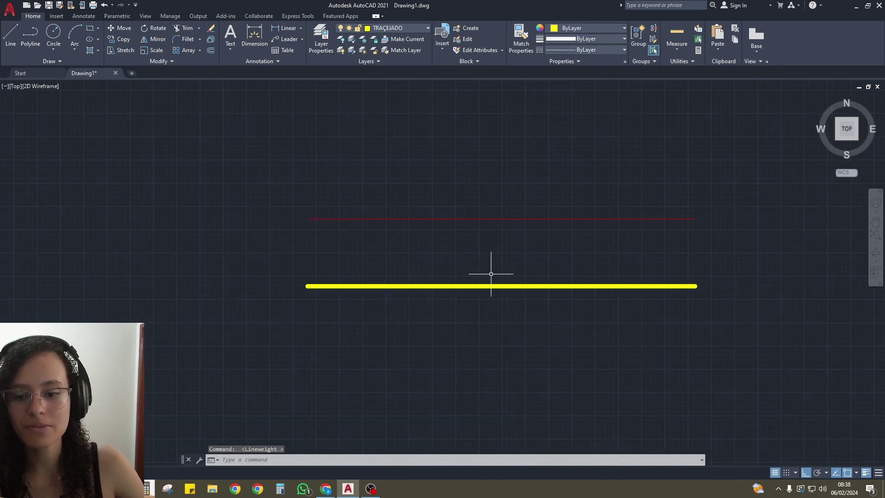
{"action": "left_click", "coordinate": [421, 194]}
{"action": "left_click", "coordinate": [431, 243]}
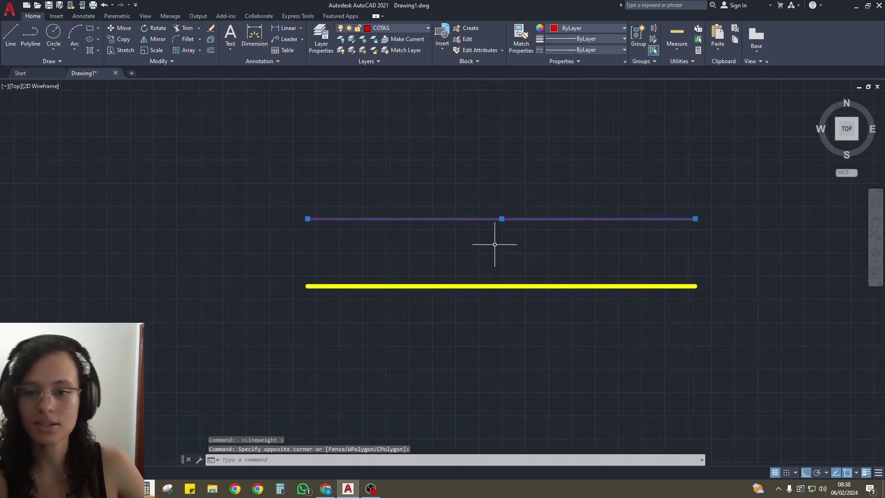
{"action": "key", "text": "Escape"}
{"action": "left_click", "coordinate": [470, 265]}
{"action": "left_click", "coordinate": [420, 293]}
{"action": "key", "text": "Escape"}
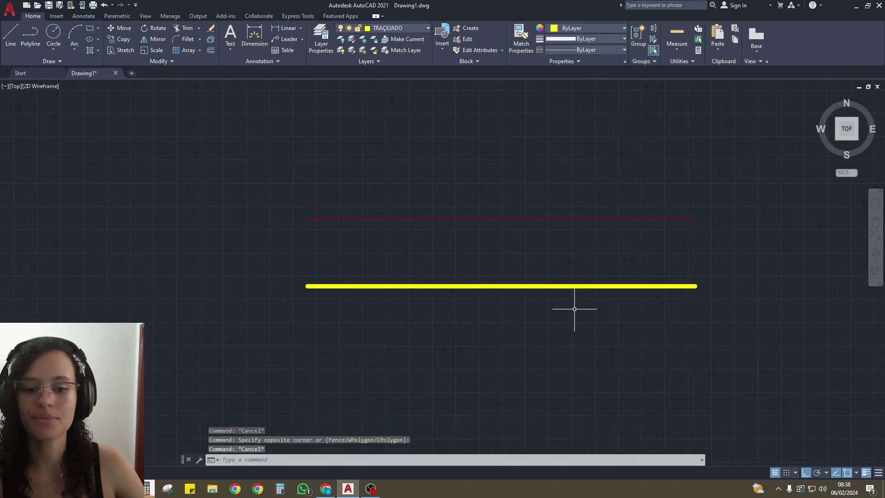
Draw three connected lines below the yellow TRAÇEJADO line, starting at its right endpoint, to close it into a rectangle
{"action": "type", "text": "l"}
{"action": "key", "text": "Return"}
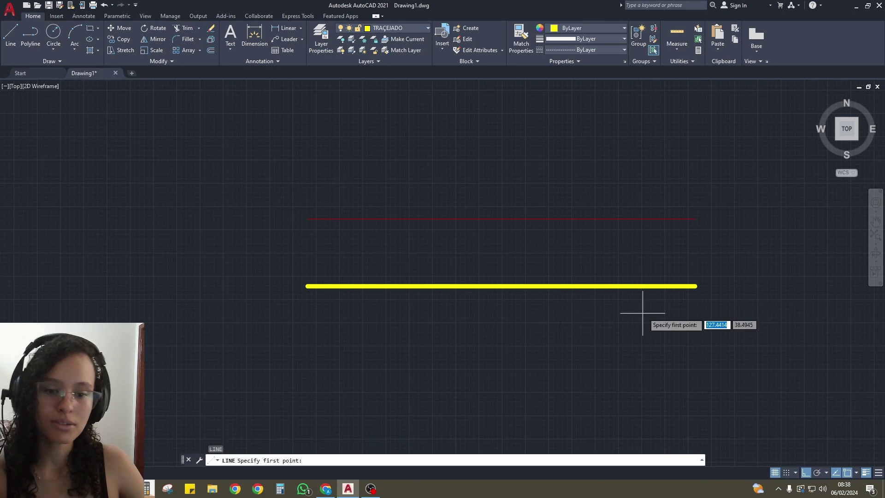
{"action": "left_click", "coordinate": [697, 287]}
{"action": "left_click", "coordinate": [682, 437]}
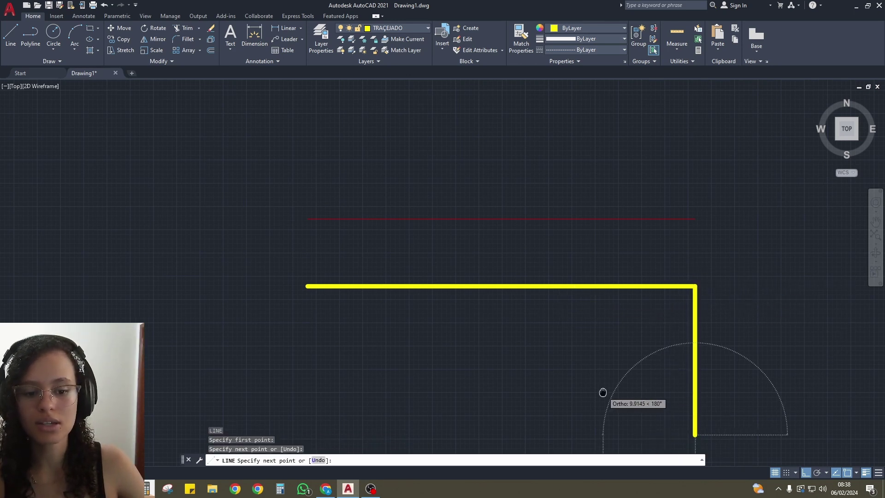
{"action": "middle_click_drag", "start_coordinate": [602, 390], "coordinate": [614, 370]}
{"action": "left_click", "coordinate": [316, 267]}
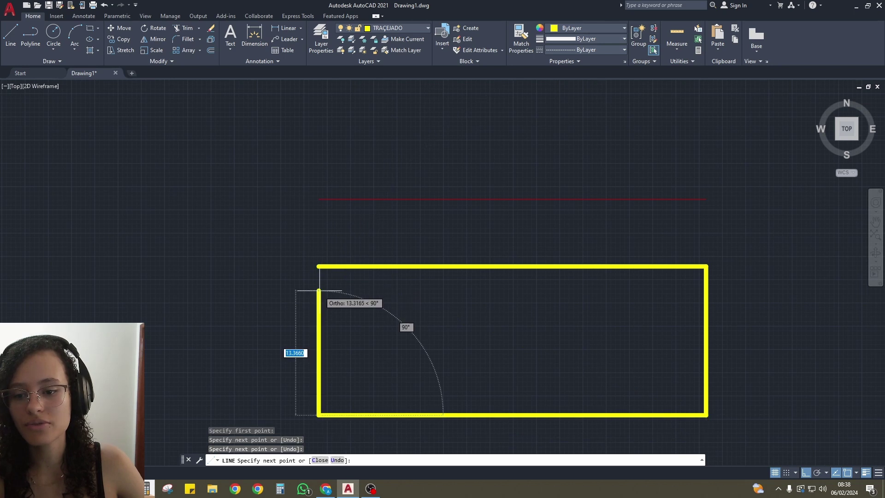
{"action": "left_click", "coordinate": [316, 286]}
{"action": "key", "text": "Escape"}
{"action": "scroll", "coordinate": [461, 322], "scroll_direction": "down", "scroll_amount": 5}
{"action": "scroll", "coordinate": [516, 307], "scroll_direction": "up", "scroll_amount": 4}
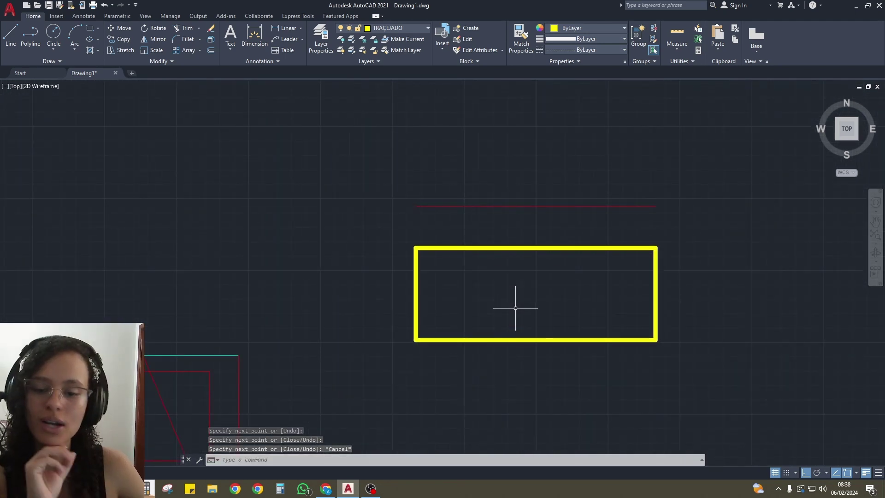
{"action": "scroll", "coordinate": [566, 298], "scroll_direction": "down", "scroll_amount": 2}
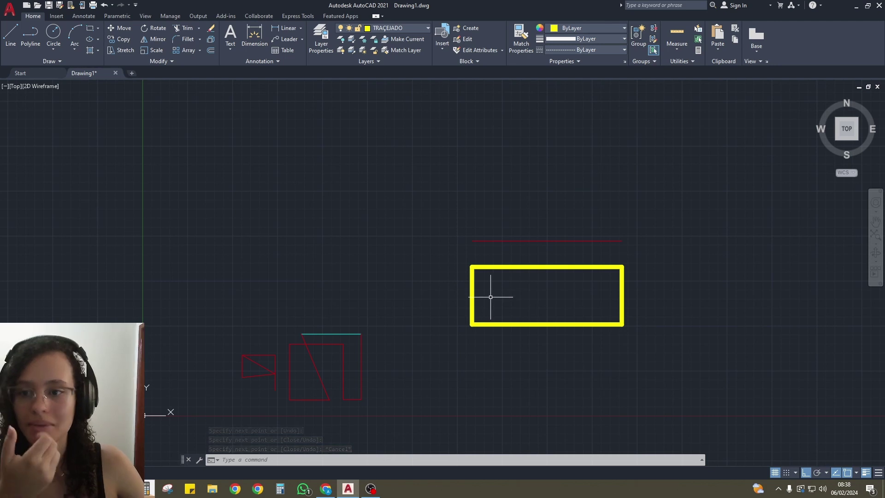
Set the TRAÇEJADO layer's lineweight to 0.35 mm and close the layer manager
{"action": "type", "text": "LA"}
{"action": "key", "text": "Return"}
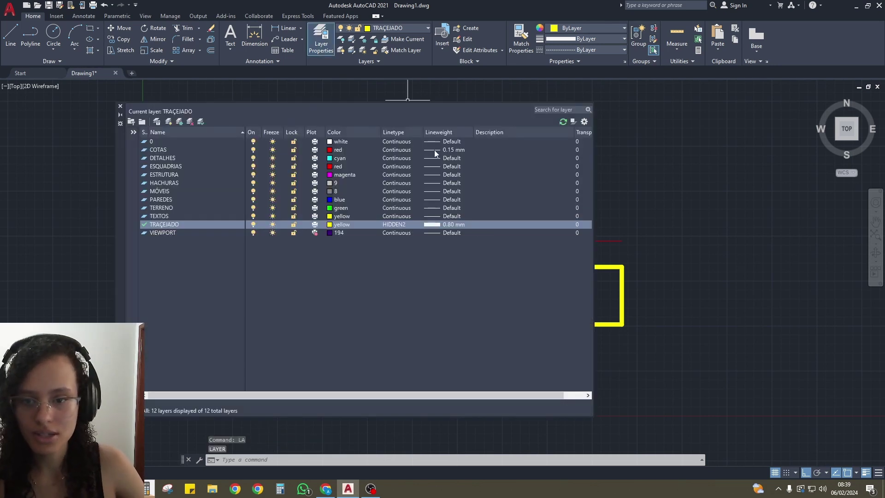
{"action": "left_click", "coordinate": [447, 227]}
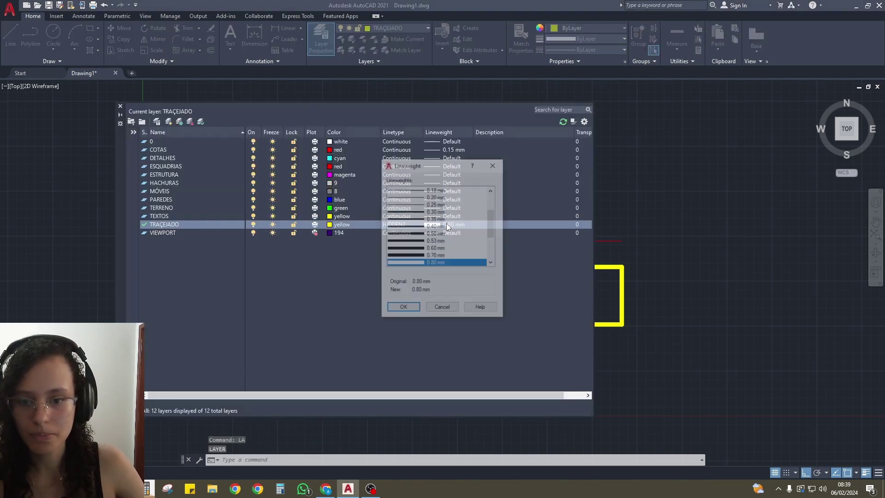
{"action": "left_click", "coordinate": [417, 219]}
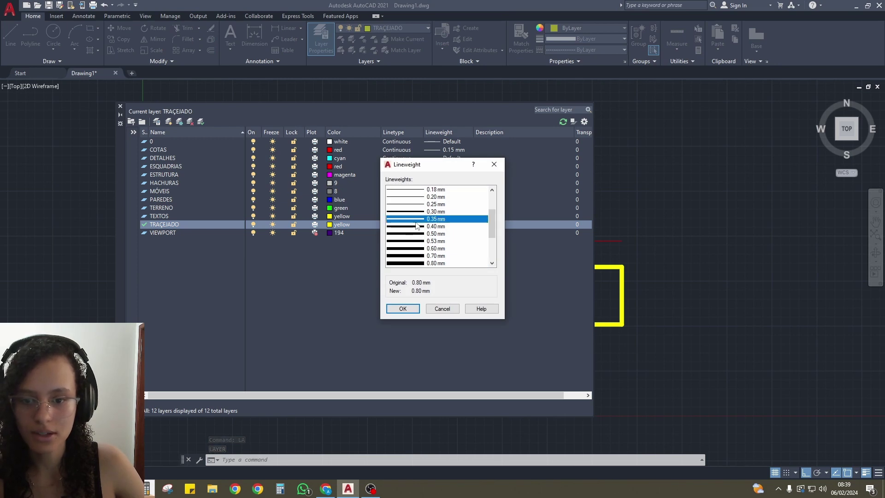
{"action": "left_click", "coordinate": [402, 308]}
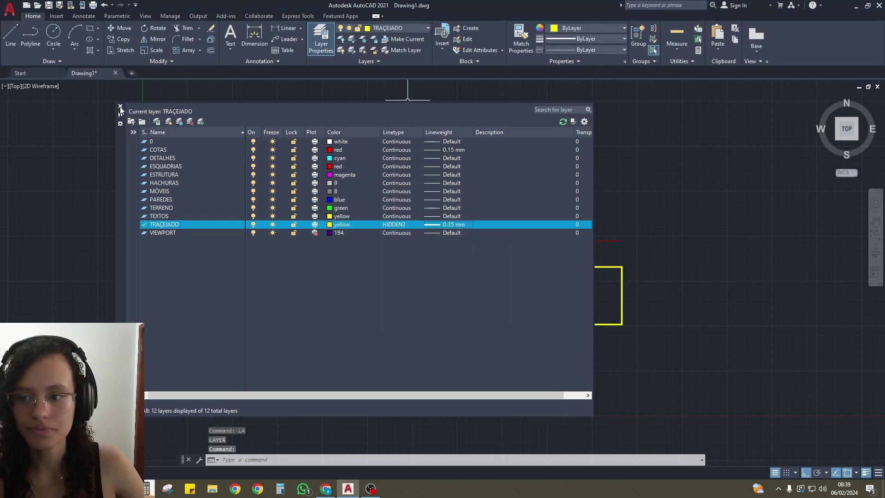
{"action": "left_click", "coordinate": [120, 107]}
Examine the dash pattern of the yellow rectangle's top line close up and from afar, comparing it with the red line
{"action": "scroll", "coordinate": [456, 277], "scroll_direction": "up", "scroll_amount": 4}
{"action": "middle_click_drag", "start_coordinate": [486, 258], "coordinate": [260, 231]}
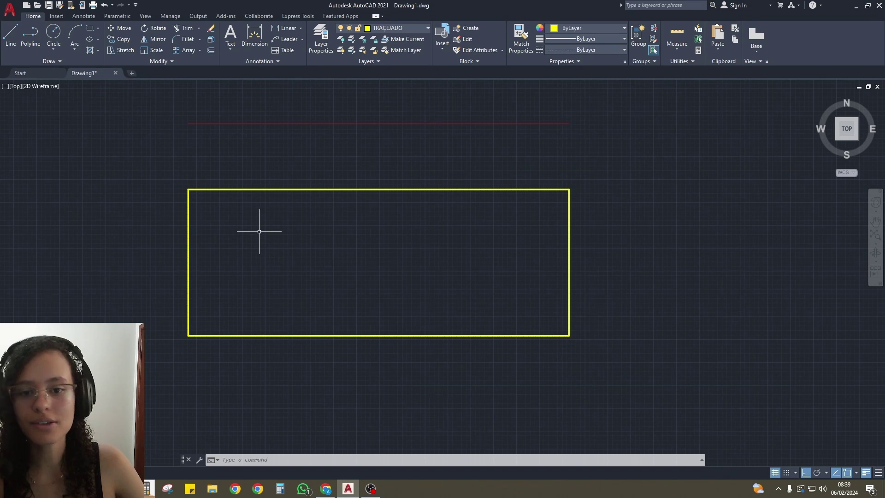
{"action": "scroll", "coordinate": [375, 174], "scroll_direction": "up", "scroll_amount": 6}
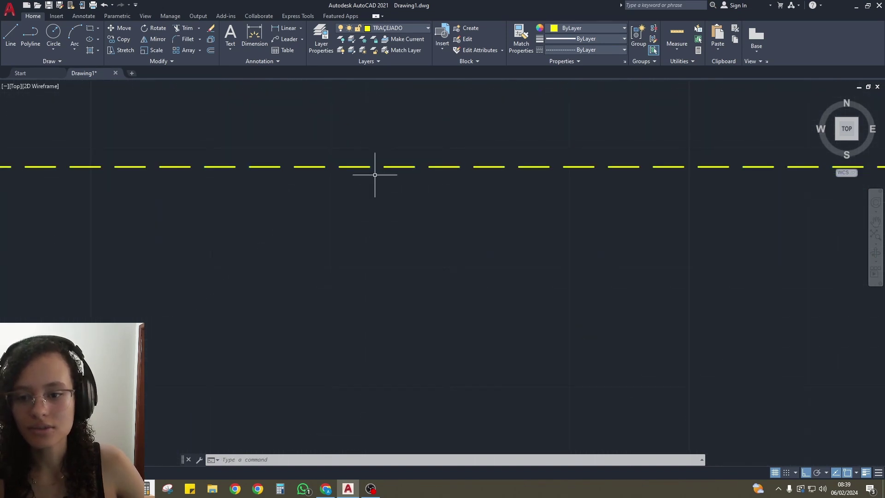
{"action": "scroll", "coordinate": [375, 175], "scroll_direction": "down", "scroll_amount": 6}
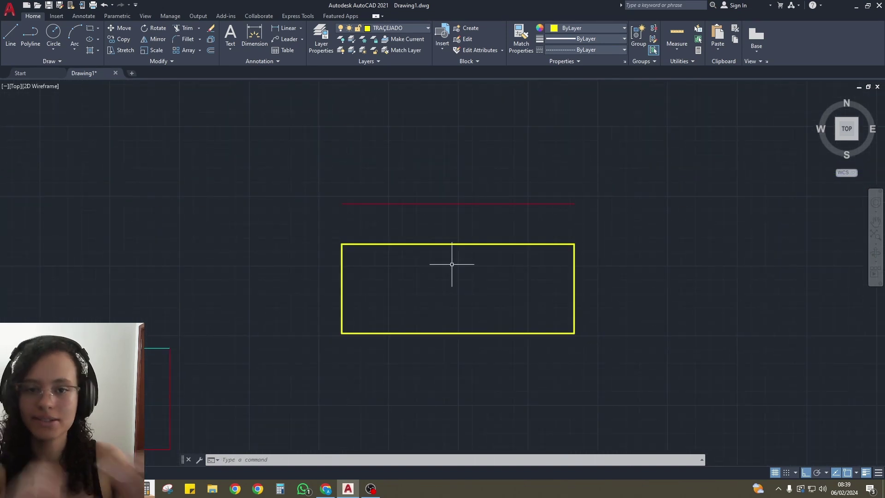
{"action": "scroll", "coordinate": [454, 262], "scroll_direction": "up", "scroll_amount": 6}
{"action": "middle_click_drag", "start_coordinate": [497, 166], "coordinate": [465, 200]}
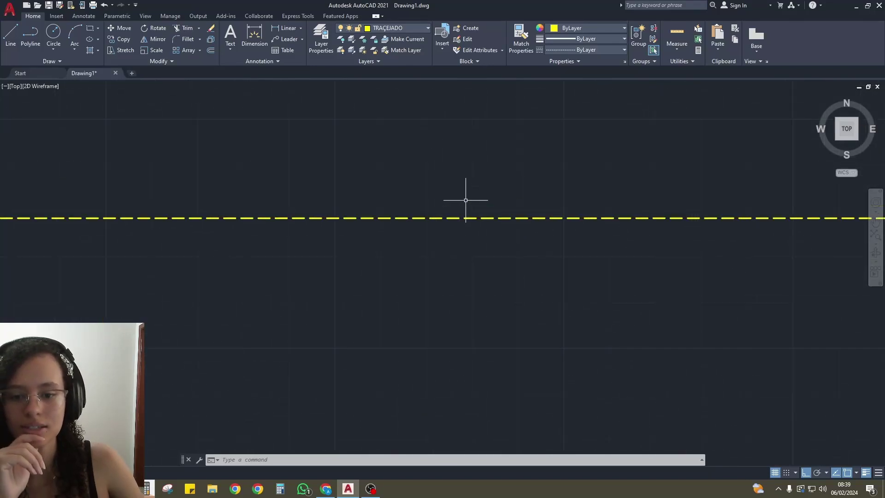
{"action": "scroll", "coordinate": [466, 198], "scroll_direction": "down", "scroll_amount": 6}
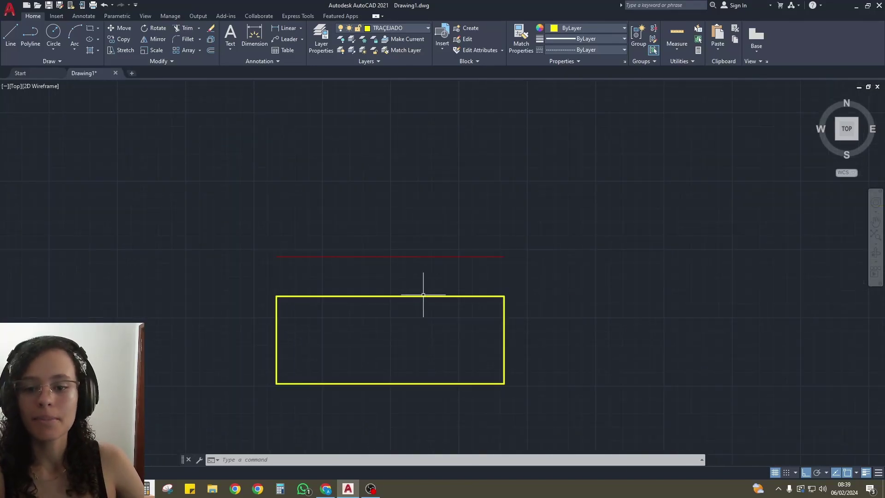
{"action": "left_click", "coordinate": [444, 258]}
{"action": "left_click", "coordinate": [370, 262]}
{"action": "left_click", "coordinate": [366, 266]}
{"action": "left_click", "coordinate": [396, 235]}
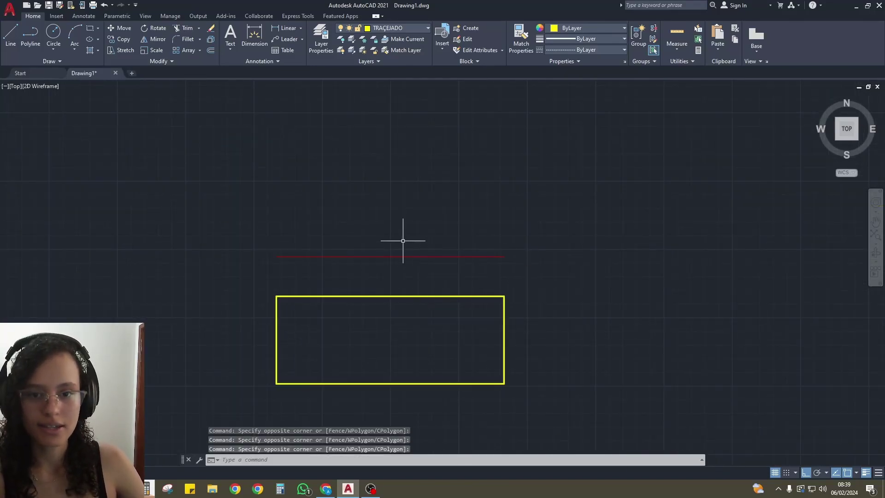
{"action": "left_click", "coordinate": [409, 291]}
{"action": "left_click", "coordinate": [393, 307]}
{"action": "scroll", "coordinate": [405, 290], "scroll_direction": "up", "scroll_amount": 10}
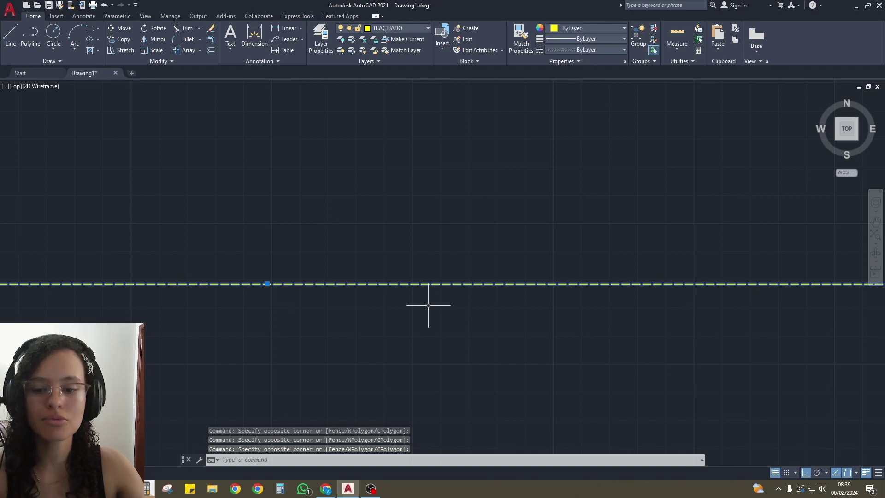
{"action": "key", "text": "Escape"}
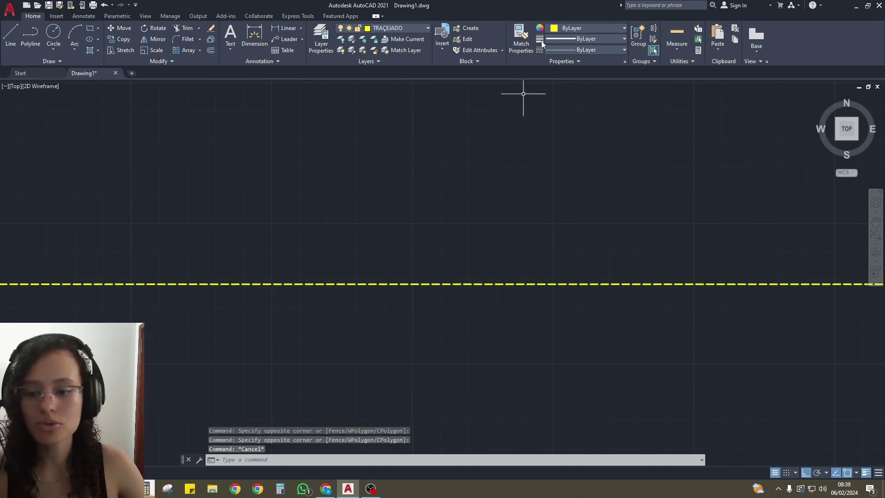
{"action": "left_click", "coordinate": [473, 231]}
{"action": "left_click", "coordinate": [442, 302]}
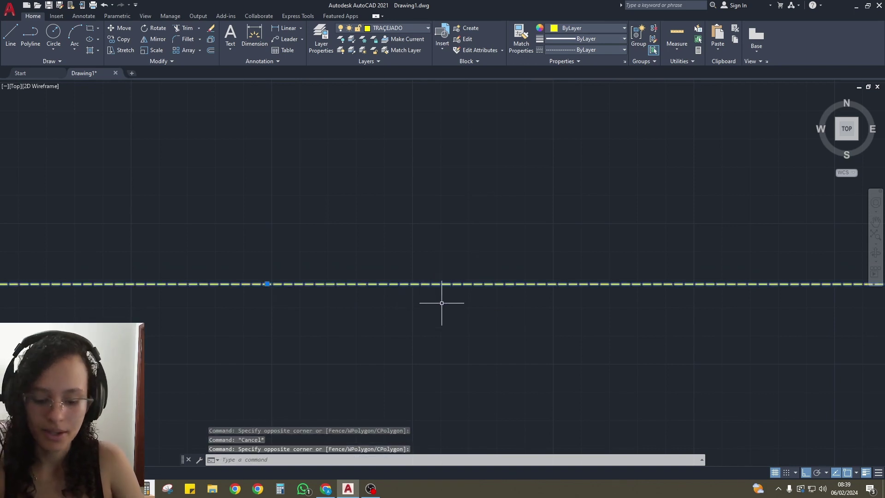
{"action": "type", "text": "PR"}
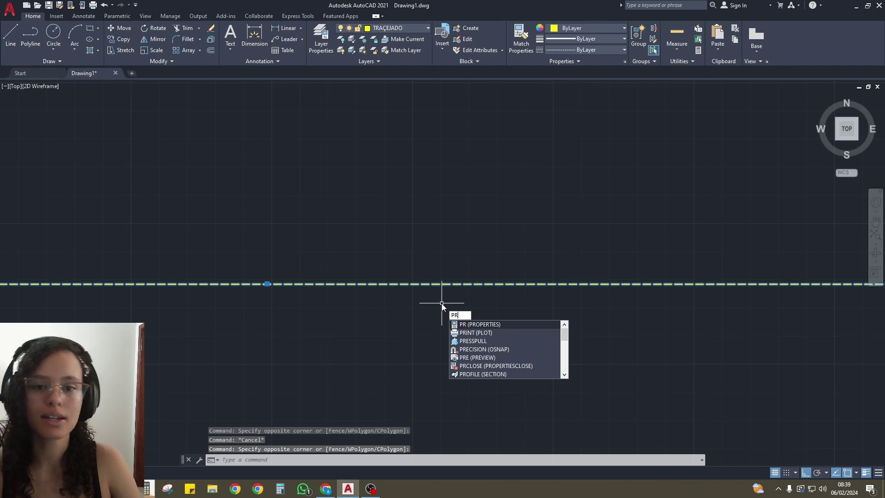
{"action": "key", "text": "Escape"}
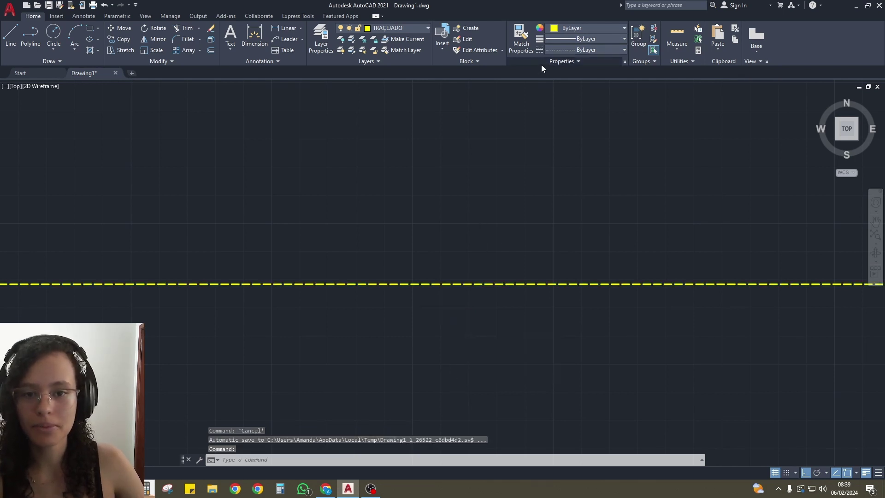
{"action": "left_click", "coordinate": [542, 63]}
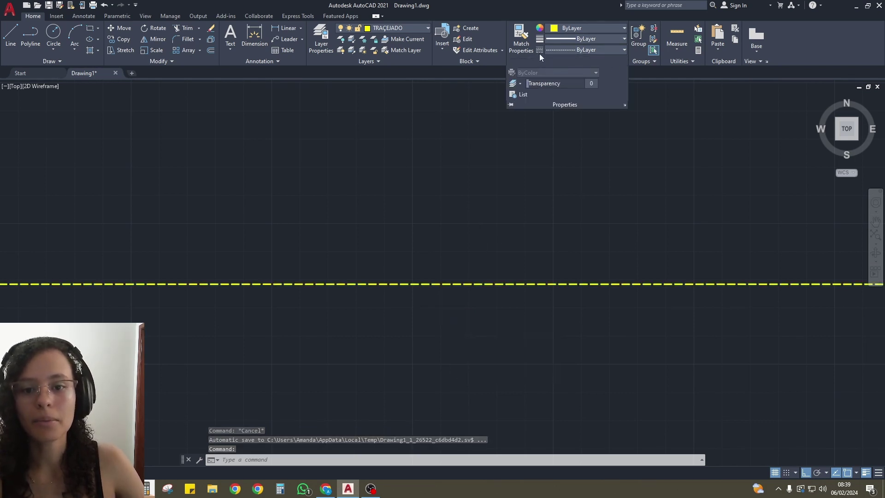
Open the properties of the rectangle's top yellow line, set its linetype scale to 5 and check the dashes
{"action": "left_click", "coordinate": [522, 197]}
{"action": "left_click", "coordinate": [371, 356]}
{"action": "type", "text": "PR"}
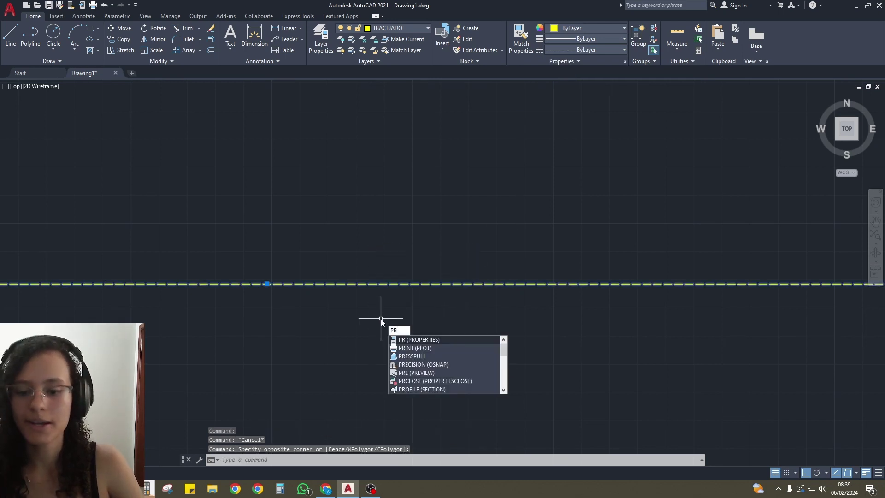
{"action": "key", "text": "Return"}
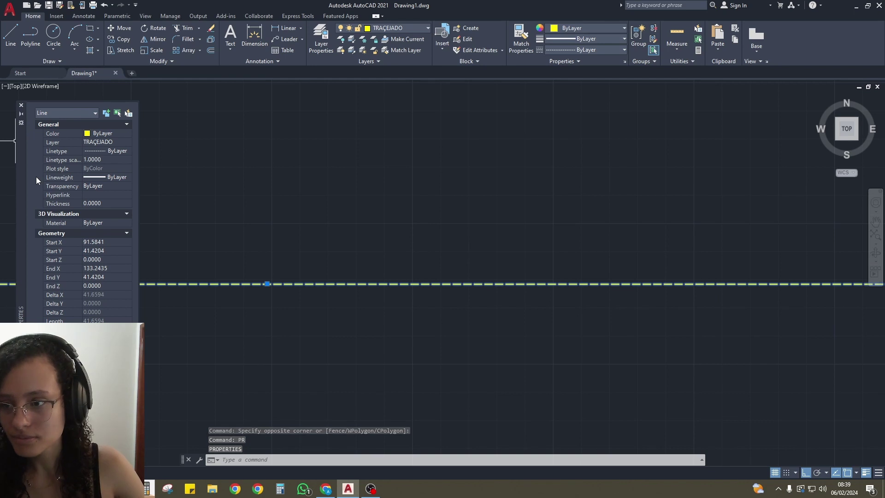
{"action": "left_click", "coordinate": [87, 159]}
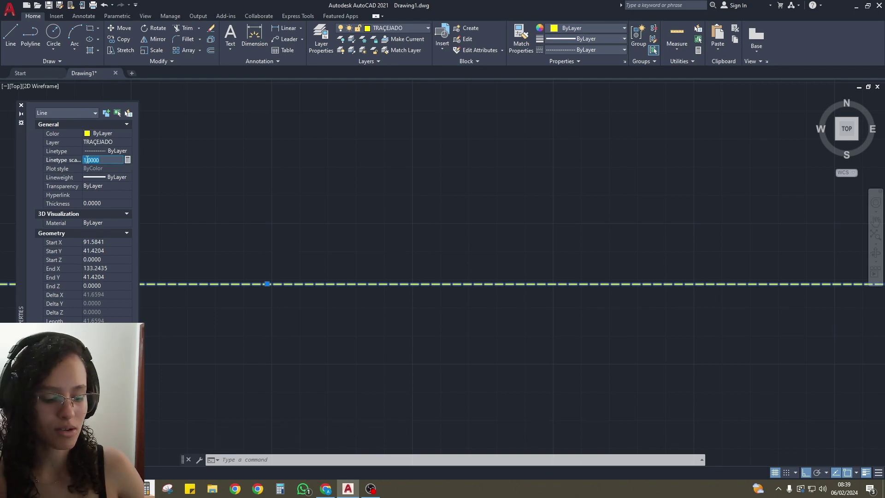
{"action": "type", "text": "5"}
{"action": "key", "text": "Return"}
{"action": "scroll", "coordinate": [549, 217], "scroll_direction": "down", "scroll_amount": 5}
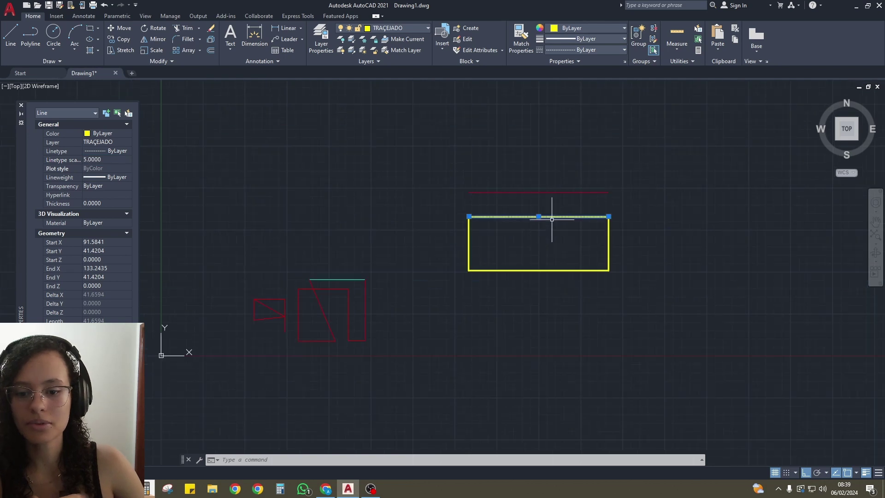
{"action": "scroll", "coordinate": [563, 203], "scroll_direction": "up", "scroll_amount": 4}
{"action": "scroll", "coordinate": [639, 213], "scroll_direction": "up", "scroll_amount": 2}
{"action": "scroll", "coordinate": [638, 209], "scroll_direction": "down", "scroll_amount": 4}
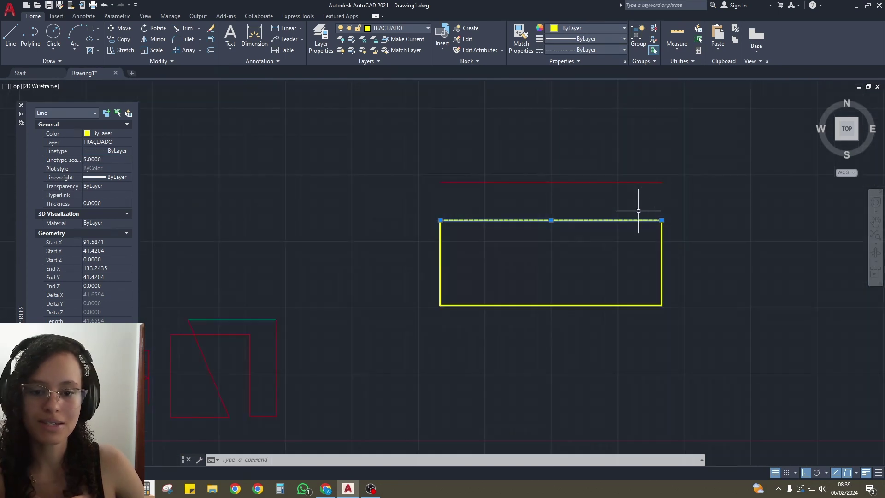
Set the linetype scale of the rectangle's top line to 10 and turn off lineweight display
{"action": "left_click", "coordinate": [97, 160]}
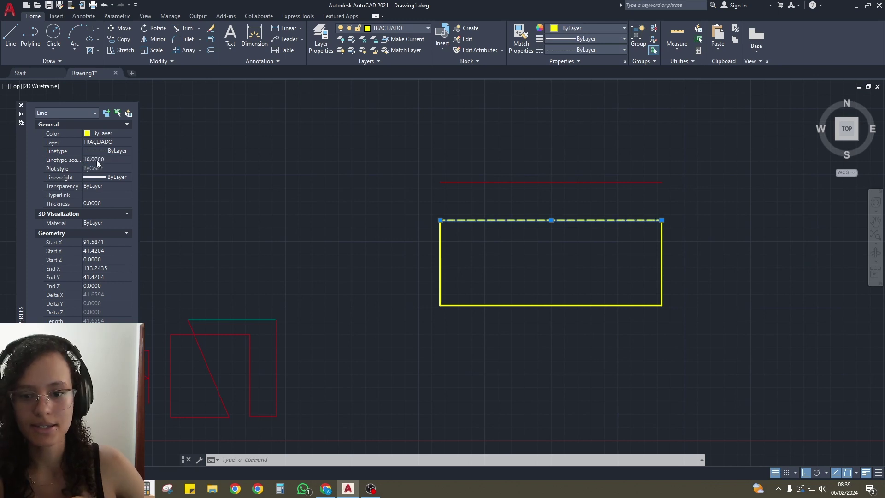
{"action": "left_click", "coordinate": [96, 159]}
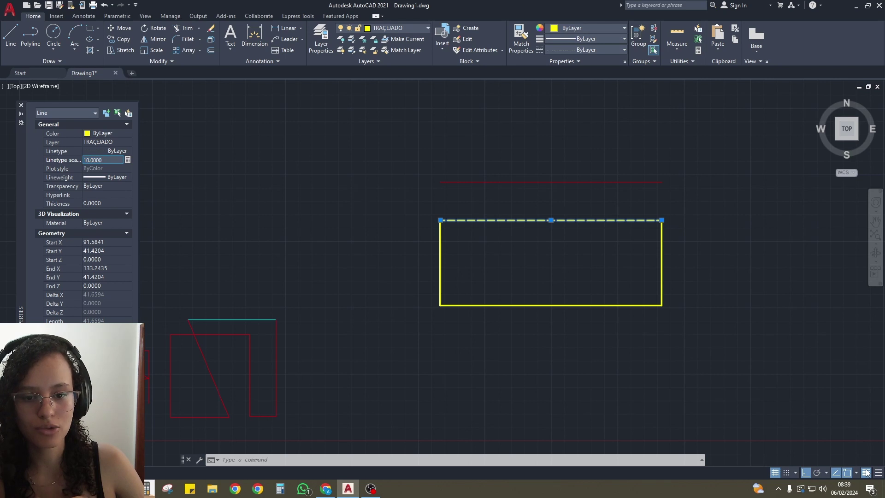
{"action": "scroll", "coordinate": [563, 221], "scroll_direction": "up", "scroll_amount": 6}
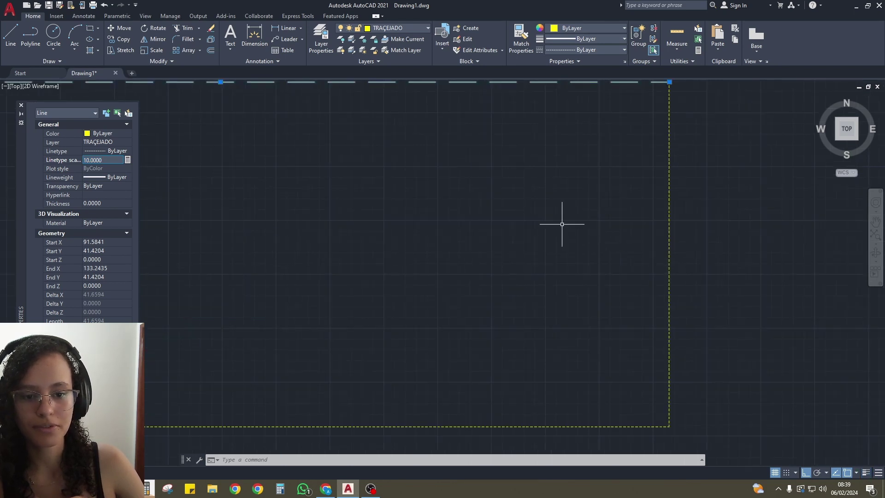
{"action": "scroll", "coordinate": [616, 300], "scroll_direction": "down", "scroll_amount": 4}
{"action": "scroll", "coordinate": [363, 253], "scroll_direction": "up", "scroll_amount": 2}
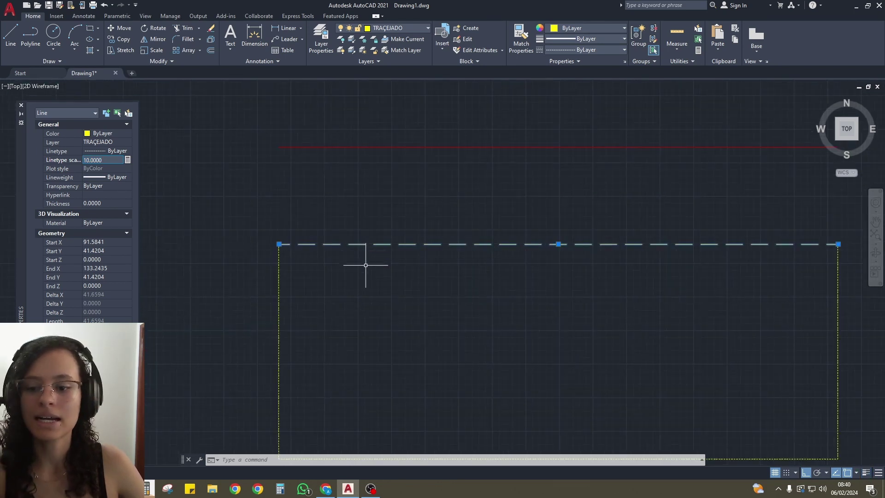
Compare the dashes of the rescaled top line with those on the rectangle's other sides, selecting the line and clearing the selection
{"action": "key", "text": "Escape"}
{"action": "left_click", "coordinate": [364, 243]}
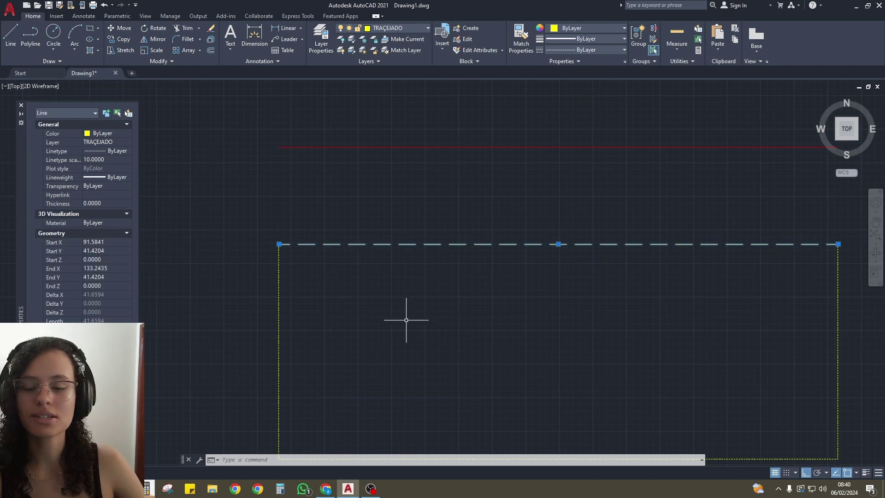
{"action": "key", "text": "Escape"}
{"action": "scroll", "coordinate": [286, 270], "scroll_direction": "up", "scroll_amount": 2}
{"action": "scroll", "coordinate": [284, 279], "scroll_direction": "down", "scroll_amount": 2}
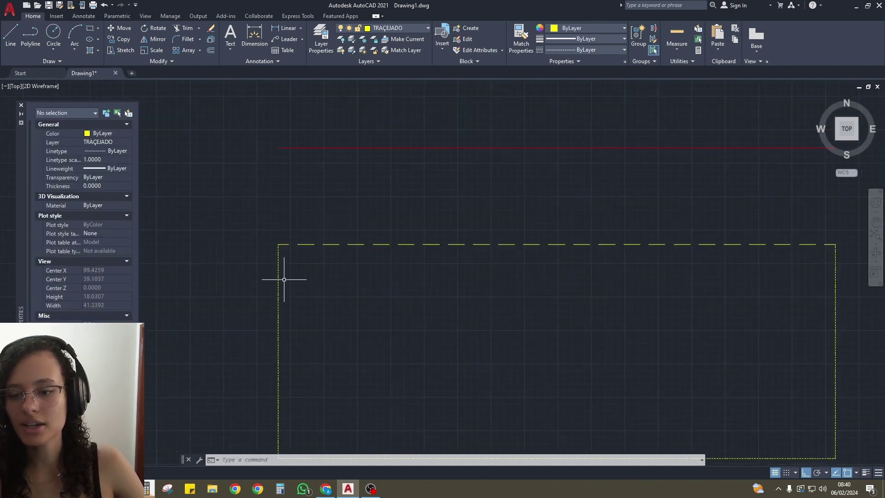
{"action": "scroll", "coordinate": [284, 279], "scroll_direction": "down", "scroll_amount": 2}
{"action": "scroll", "coordinate": [318, 285], "scroll_direction": "up", "scroll_amount": 1}
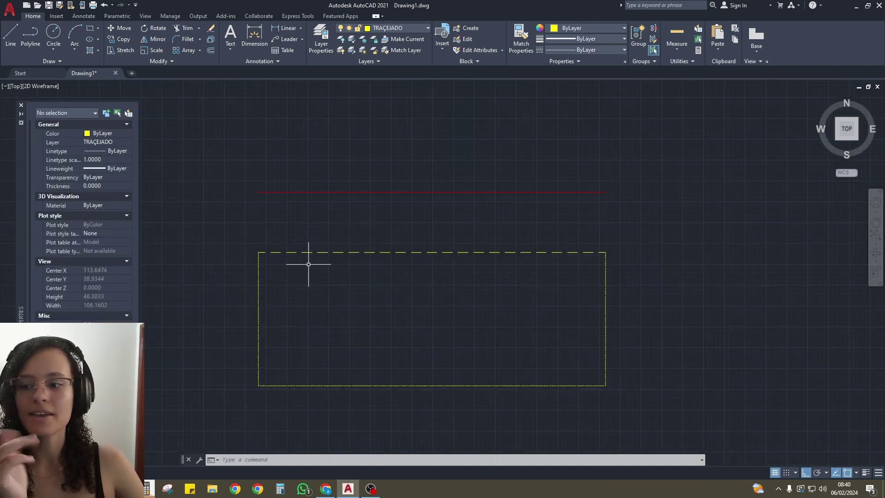
Reselect the rectangle's top dashed line, close the Properties palette and clear the selection
{"action": "left_click", "coordinate": [321, 252]}
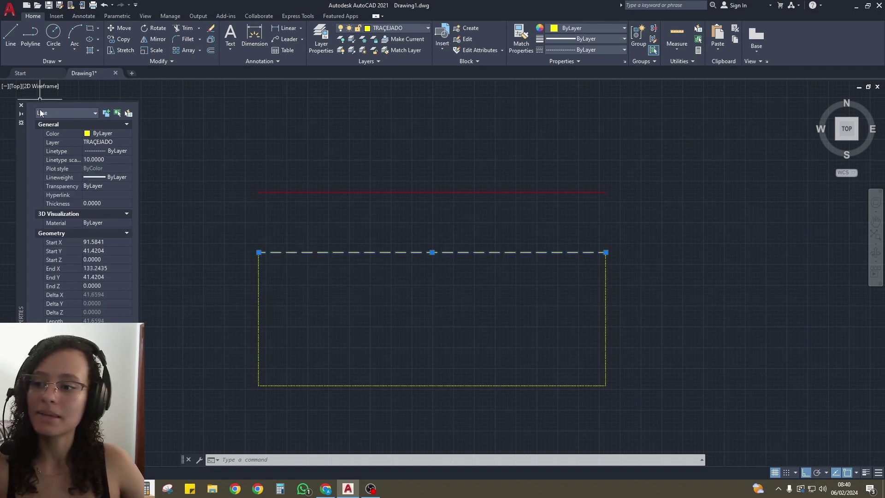
{"action": "left_click", "coordinate": [21, 106]}
{"action": "key", "text": "Escape"}
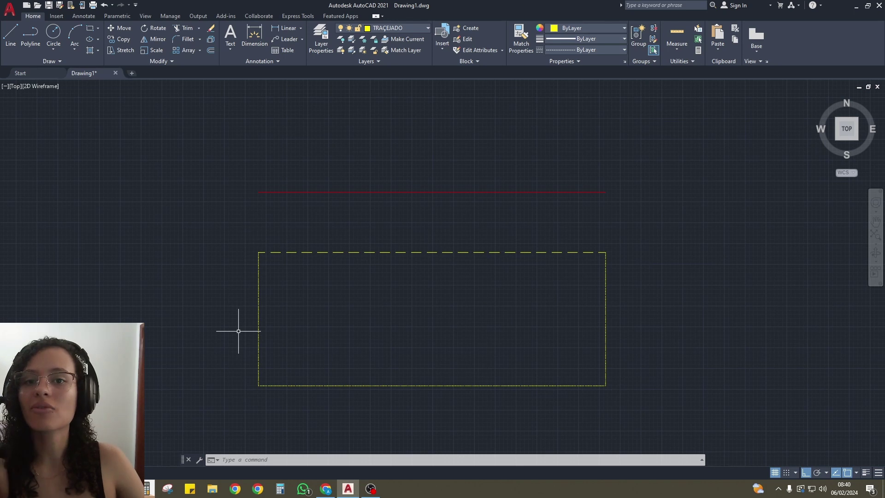
Match the properties of the rectangle's top dashed line onto its other three sides and the red line above it
{"action": "left_click", "coordinate": [433, 252]}
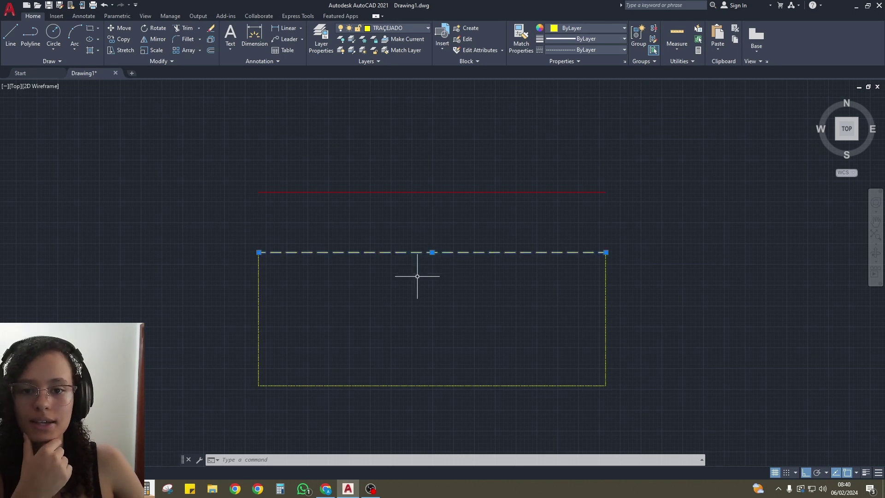
{"action": "left_click", "coordinate": [521, 37]}
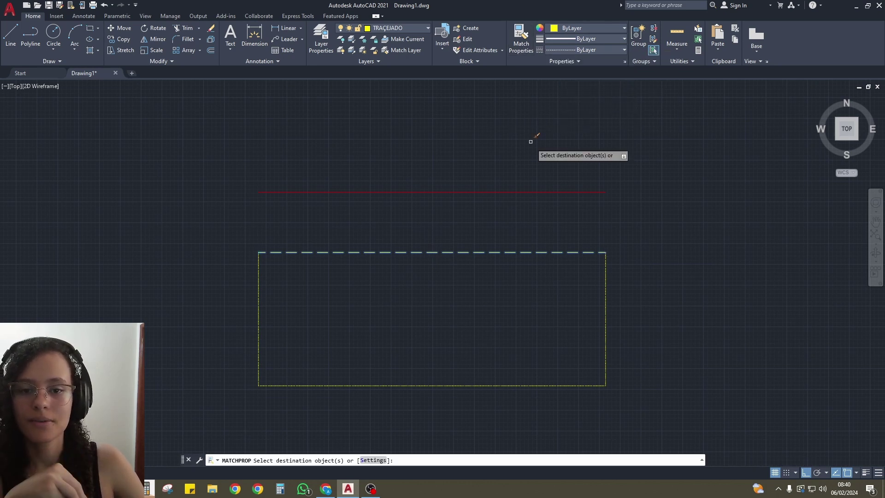
{"action": "left_click", "coordinate": [609, 270]}
{"action": "left_click", "coordinate": [596, 282]}
{"action": "left_click", "coordinate": [519, 369]}
{"action": "left_click", "coordinate": [448, 402]}
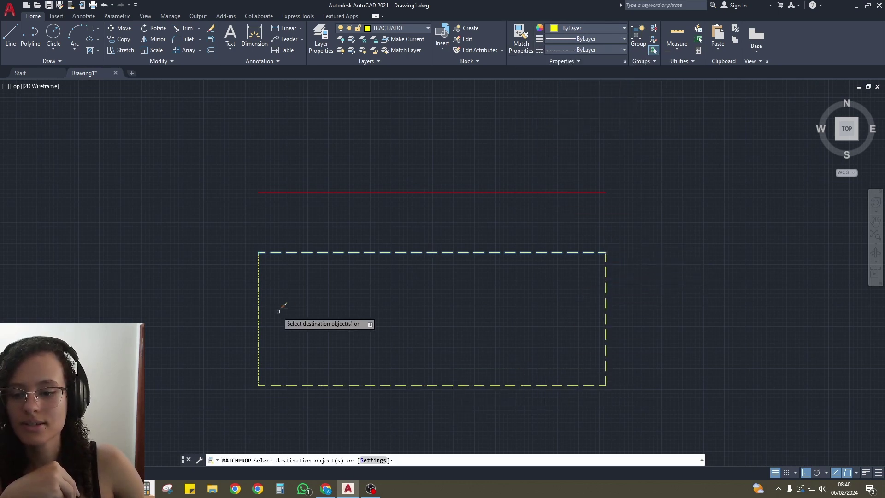
{"action": "left_click", "coordinate": [274, 312]}
{"action": "left_click", "coordinate": [245, 321]}
{"action": "left_click", "coordinate": [453, 191]}
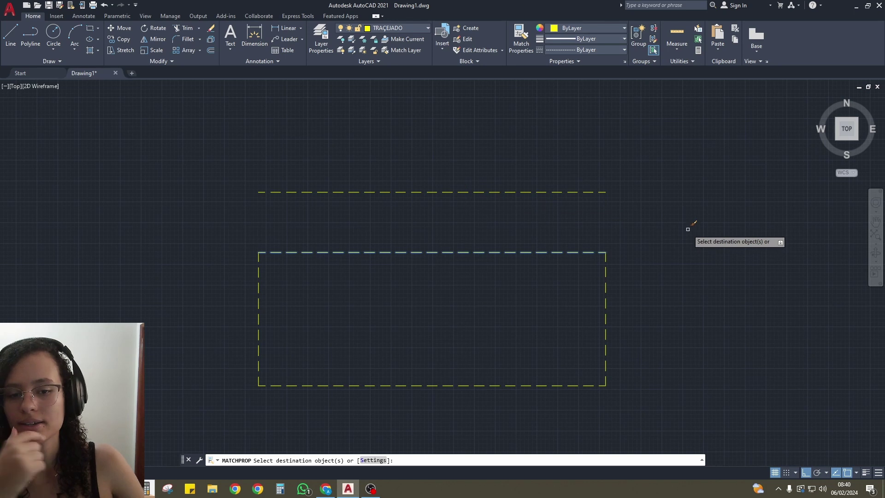
{"action": "key", "text": "Escape"}
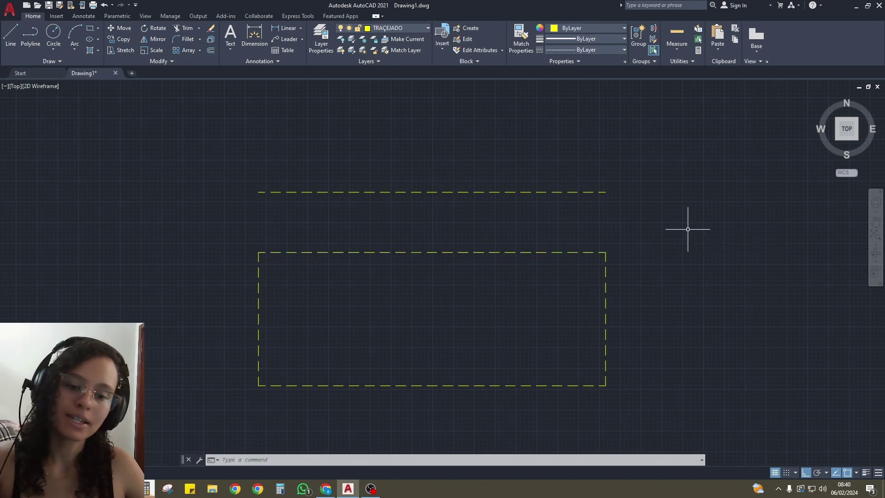
Match the rectangle's top dashed line onto the right vertical, inner outline and diagonal lines of the larger small red figure
{"action": "left_click", "coordinate": [528, 252]}
{"action": "key", "text": "Escape"}
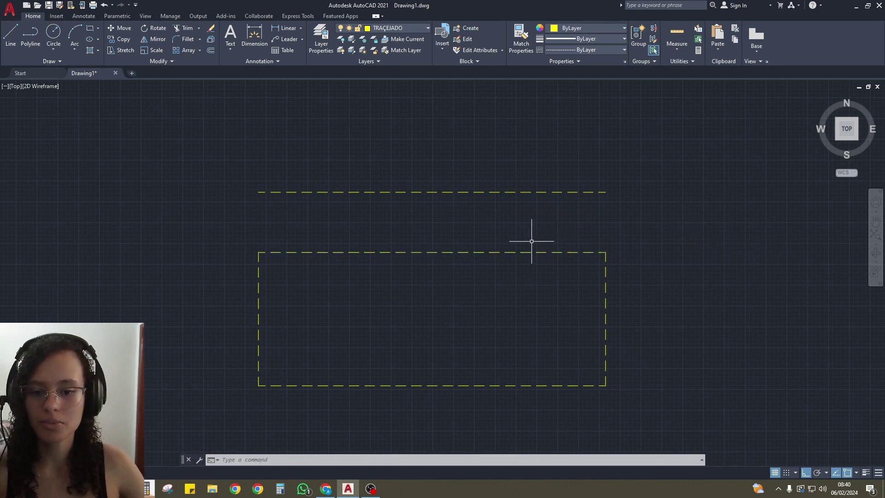
{"action": "type", "text": "MA"}
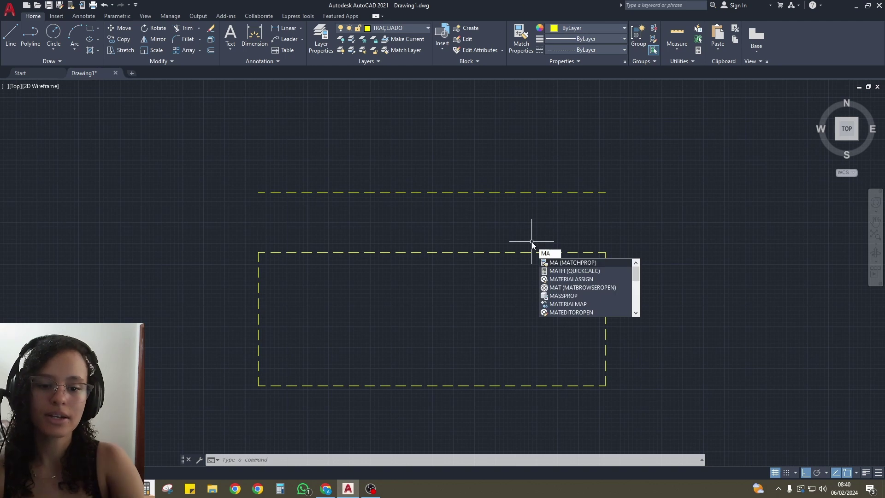
{"action": "key", "text": "Return"}
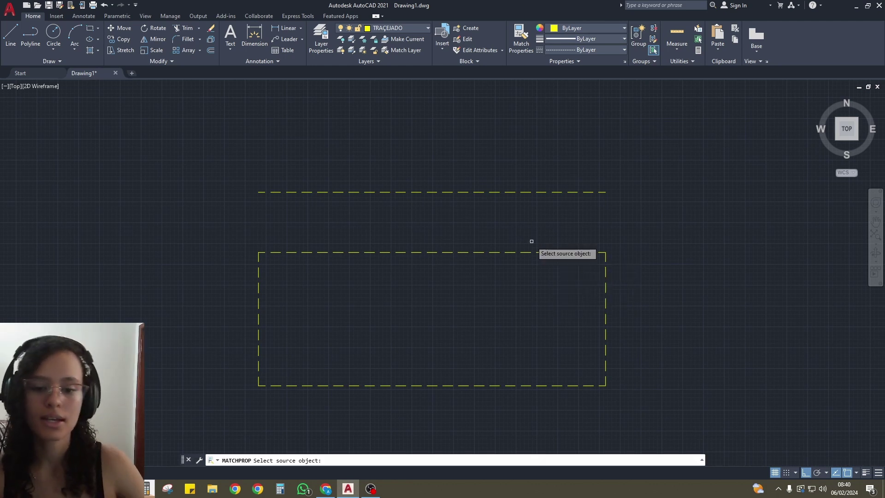
{"action": "left_click", "coordinate": [531, 253]}
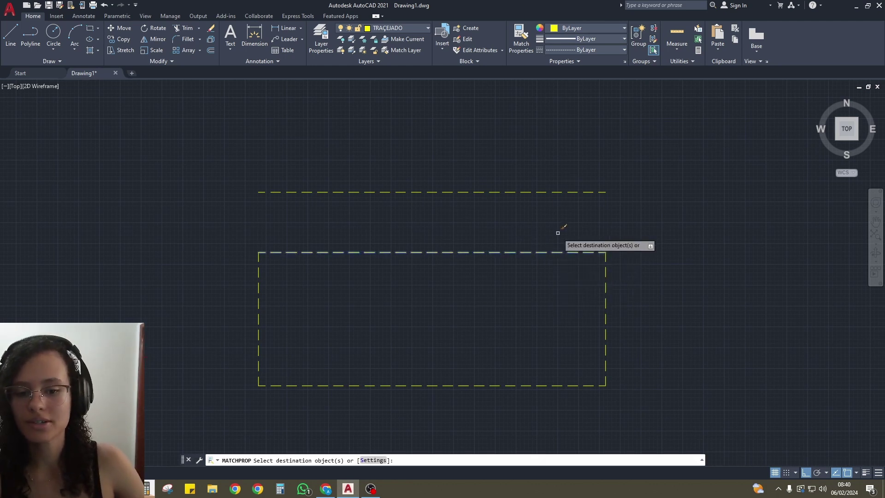
{"action": "scroll", "coordinate": [558, 232], "scroll_direction": "down", "scroll_amount": 2}
{"action": "scroll", "coordinate": [557, 233], "scroll_direction": "down", "scroll_amount": 2}
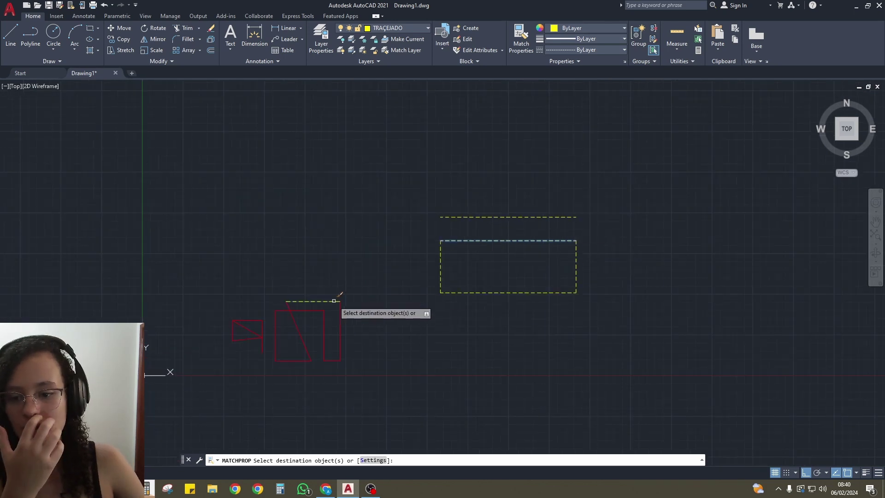
{"action": "left_click", "coordinate": [340, 314]}
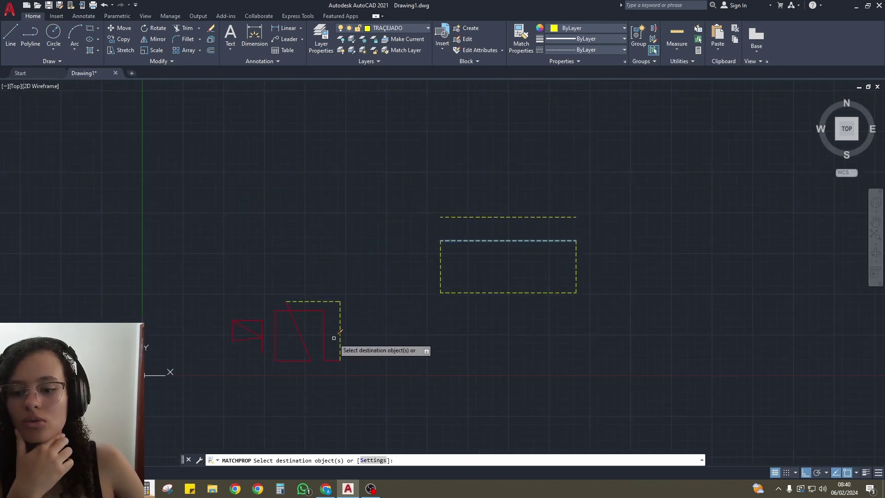
{"action": "left_click", "coordinate": [308, 307]}
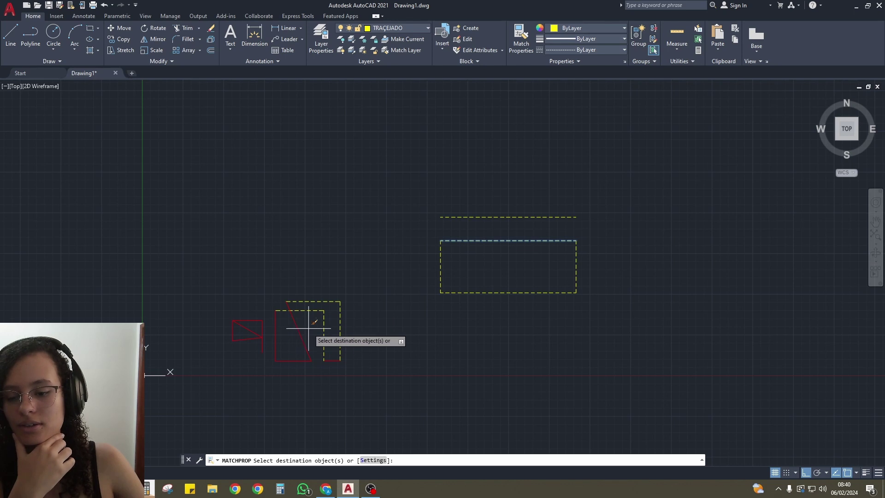
{"action": "left_click", "coordinate": [305, 345]}
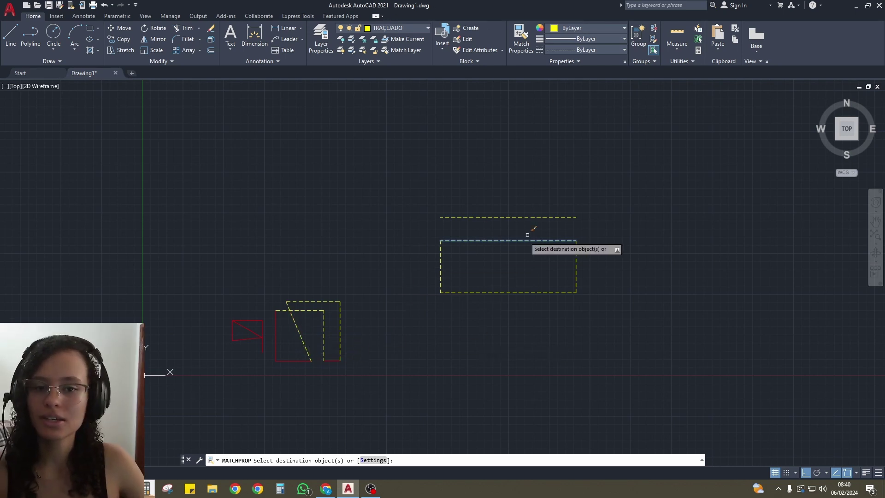
{"action": "left_click", "coordinate": [493, 241]}
{"action": "key", "text": "Return"}
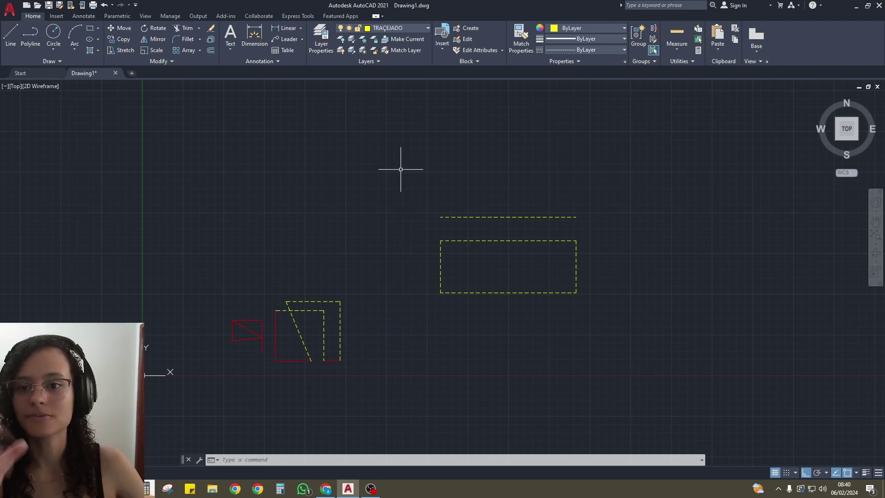
Lock the TRAÇEJADO layer
{"action": "left_click", "coordinate": [404, 28]}
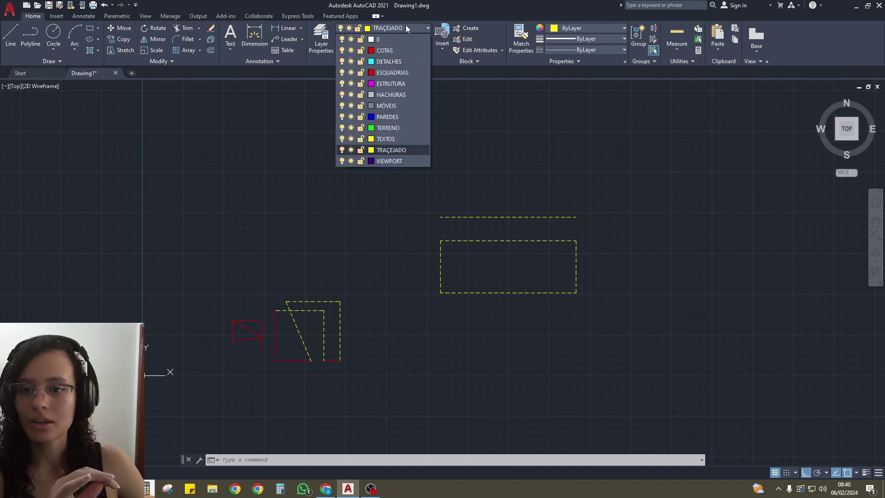
{"action": "left_click", "coordinate": [405, 28]}
{"action": "left_click", "coordinate": [405, 27]}
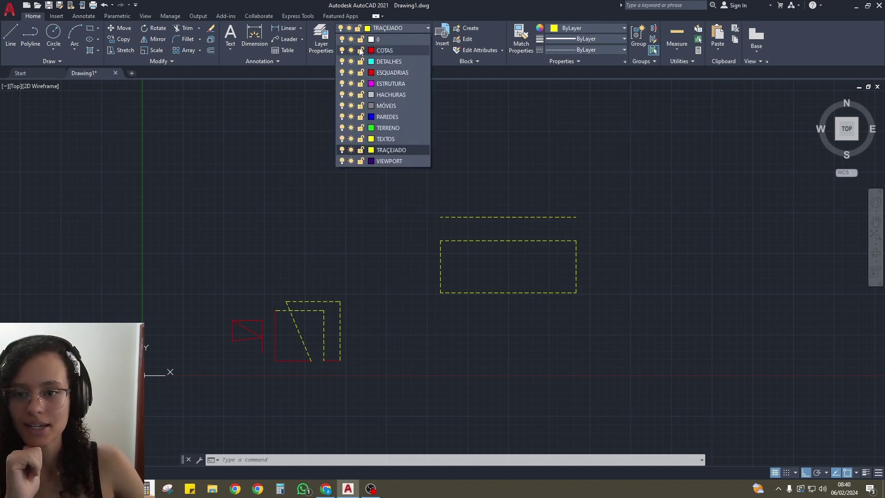
{"action": "left_click", "coordinate": [360, 150]}
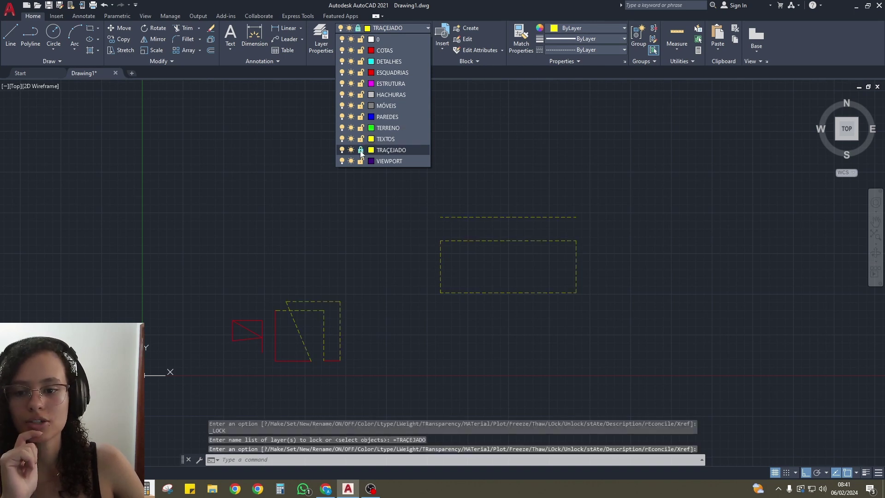
Try to erase the rectangle's top dashed line on the locked TRAÇEJADO layer
{"action": "left_click", "coordinate": [501, 283]}
{"action": "left_click", "coordinate": [435, 319]}
{"action": "scroll", "coordinate": [533, 317], "scroll_direction": "up", "scroll_amount": 2}
{"action": "left_click", "coordinate": [519, 312]}
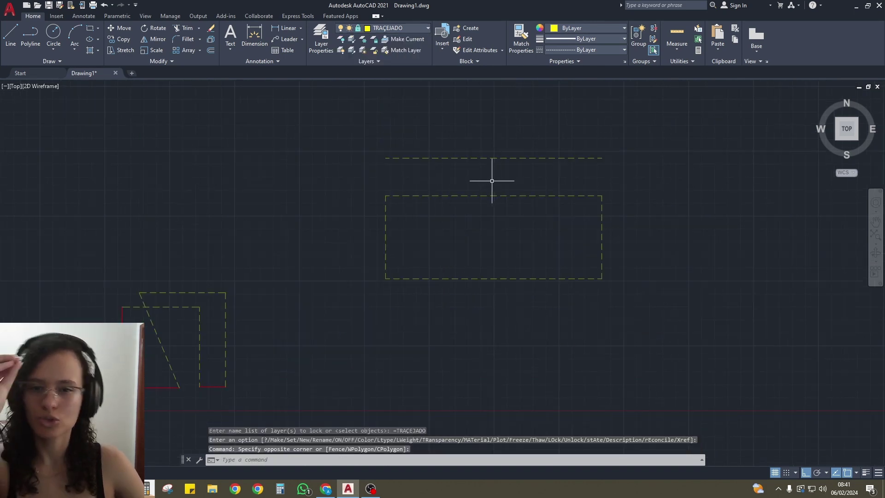
{"action": "left_click", "coordinate": [490, 190]}
{"action": "left_click", "coordinate": [468, 203]}
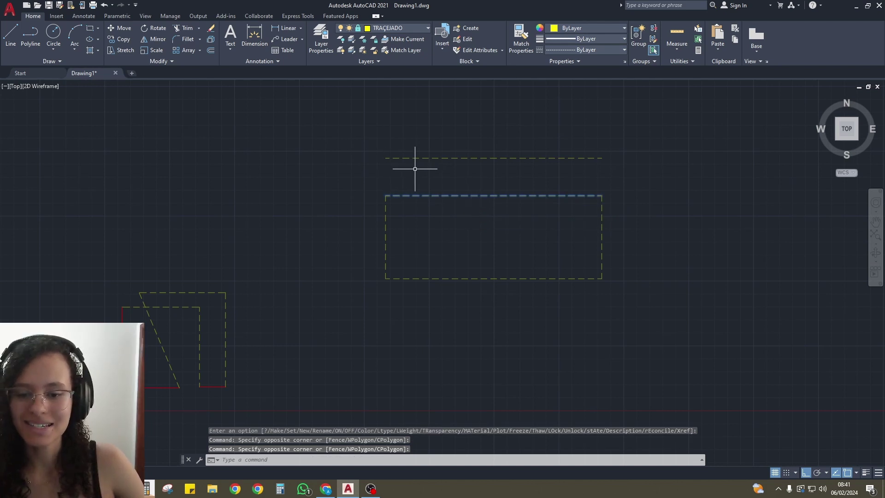
{"action": "key", "text": "Delete"}
{"action": "key", "text": "Escape"}
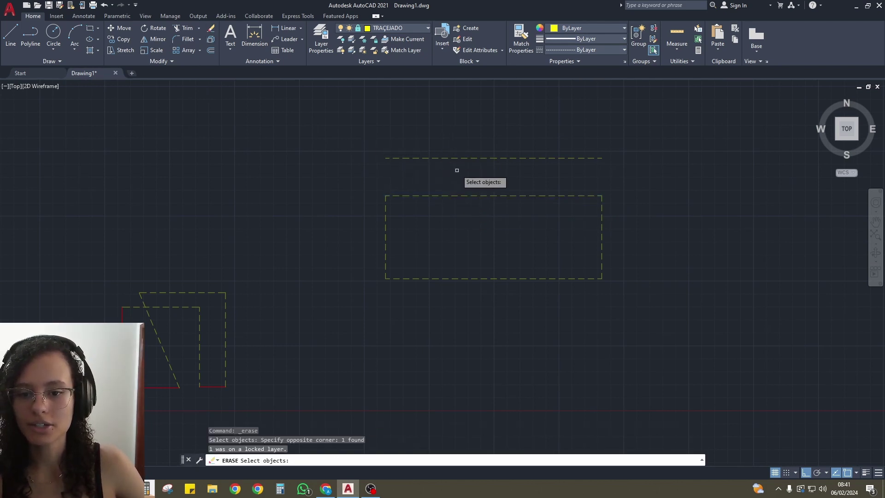
Try to move the dashed line above the rectangle on the locked layer, then cancel the command
{"action": "left_click", "coordinate": [469, 133]}
{"action": "left_click", "coordinate": [410, 184]}
{"action": "key", "text": "Return"}
{"action": "left_click", "coordinate": [417, 155]}
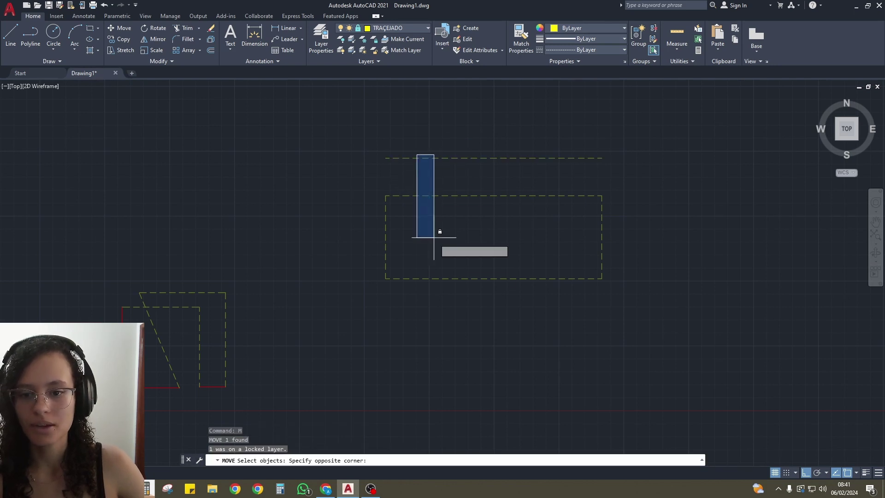
{"action": "left_click", "coordinate": [435, 239]}
{"action": "left_click", "coordinate": [331, 234]}
{"action": "left_click", "coordinate": [346, 241]}
{"action": "key", "text": "Escape"}
{"action": "scroll", "coordinate": [395, 222], "scroll_direction": "down", "scroll_amount": 2}
{"action": "scroll", "coordinate": [341, 221], "scroll_direction": "up", "scroll_amount": 2}
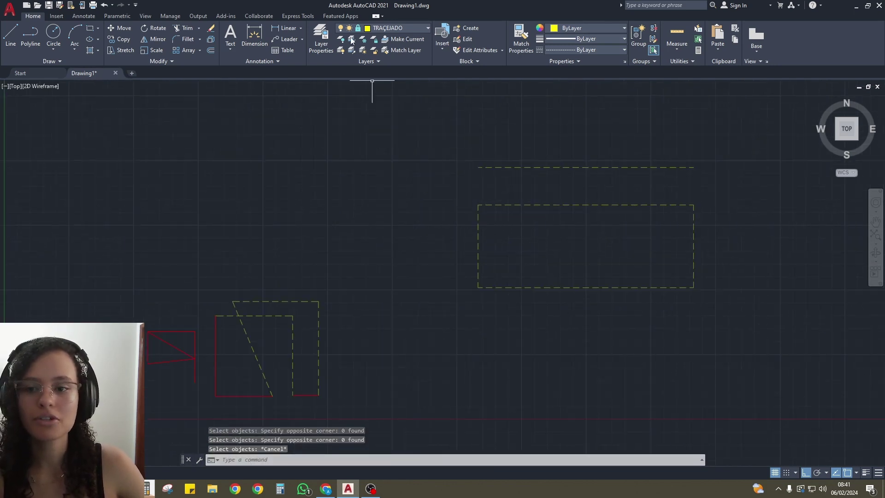
{"action": "scroll", "coordinate": [576, 233], "scroll_direction": "down", "scroll_amount": 2}
{"action": "scroll", "coordinate": [481, 247], "scroll_direction": "up", "scroll_amount": 2}
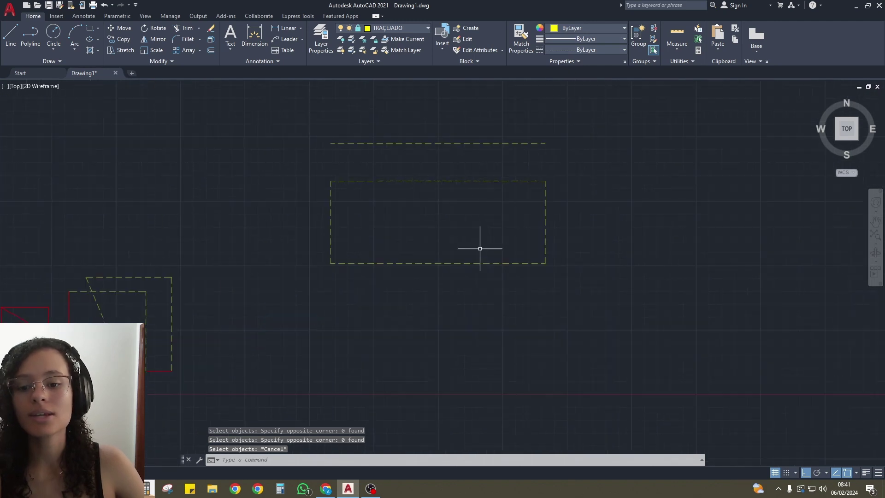
{"action": "scroll", "coordinate": [479, 243], "scroll_direction": "down", "scroll_amount": 6}
{"action": "key", "text": "Escape"}
{"action": "scroll", "coordinate": [481, 241], "scroll_direction": "up", "scroll_amount": 2}
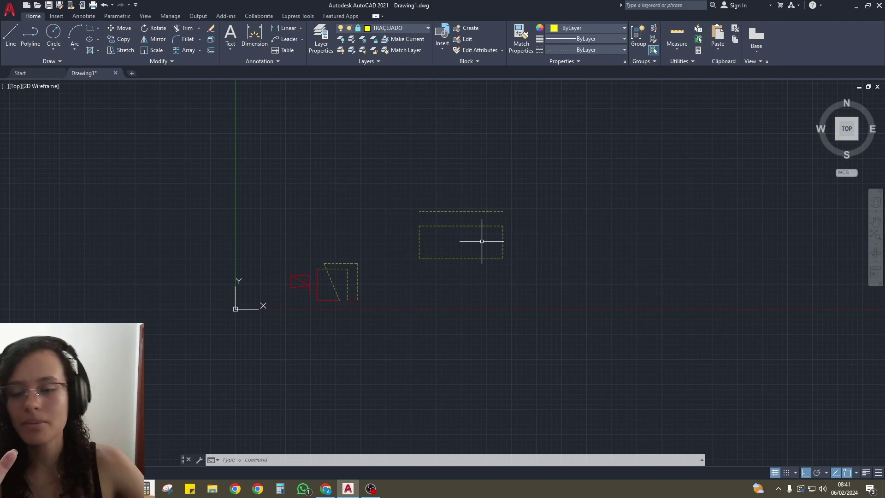
Unlock the TRAÇEJADO layer and turn it off, accepting that the current layer gets hidden
{"action": "left_click", "coordinate": [400, 30]}
{"action": "left_click", "coordinate": [361, 150]}
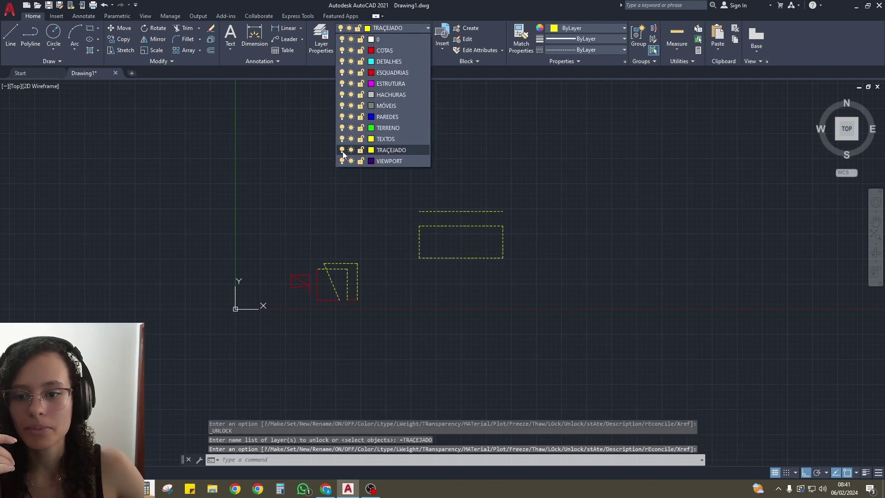
{"action": "left_click", "coordinate": [341, 150]}
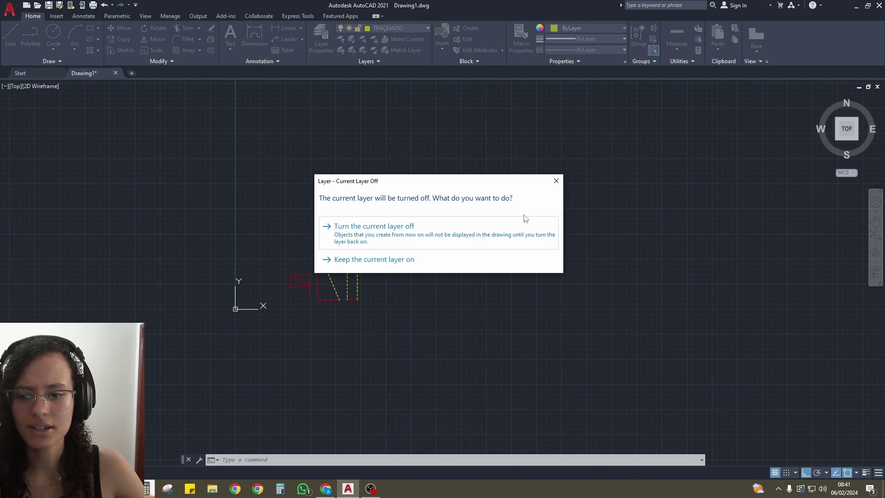
{"action": "left_click", "coordinate": [399, 231]}
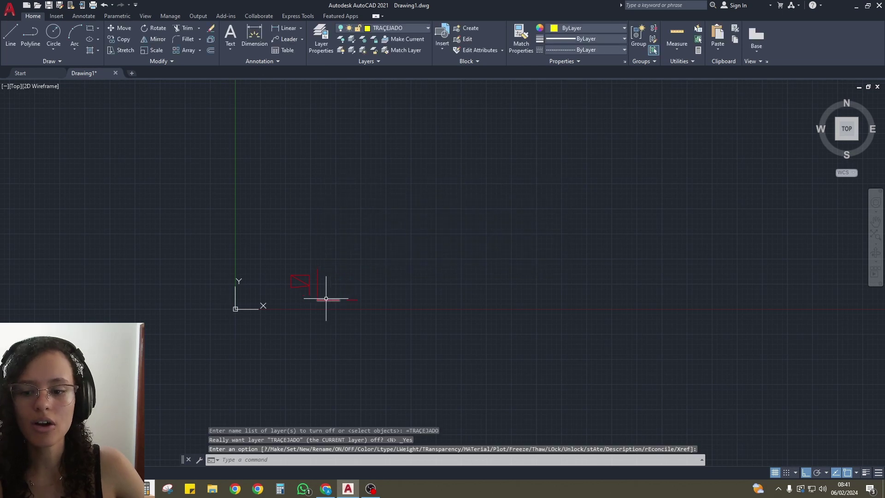
{"action": "left_click_drag", "start_coordinate": [573, 146], "coordinate": [381, 258]}
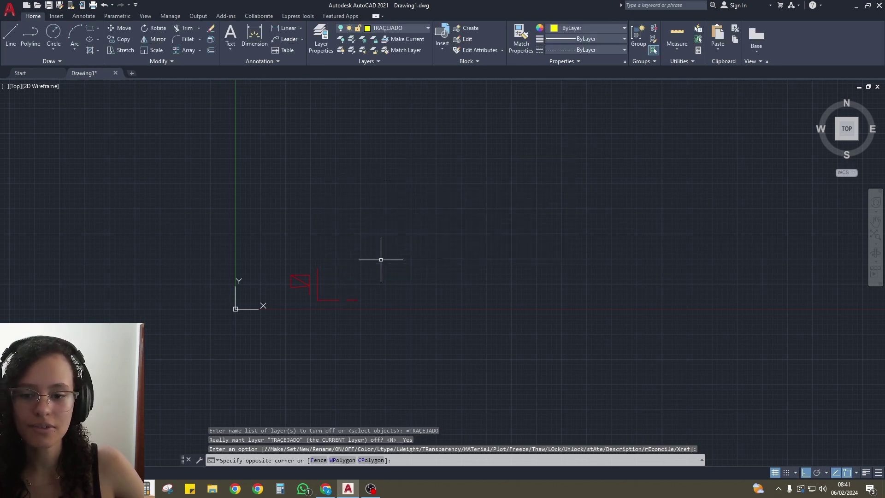
Draw a freehand chain of orthogonal line segments across the empty drawing area on the turned-off TRAÇEJADO layer
{"action": "type", "text": "l"}
{"action": "key", "text": "Return"}
{"action": "left_click", "coordinate": [428, 180]}
{"action": "left_click", "coordinate": [433, 240]}
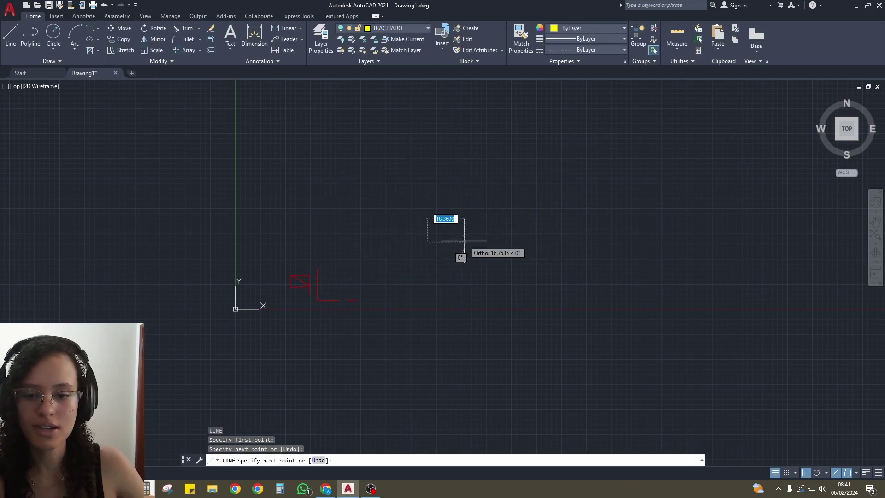
{"action": "left_click", "coordinate": [526, 234]}
{"action": "left_click", "coordinate": [487, 160]}
{"action": "left_click", "coordinate": [397, 239]}
{"action": "left_click", "coordinate": [529, 263]}
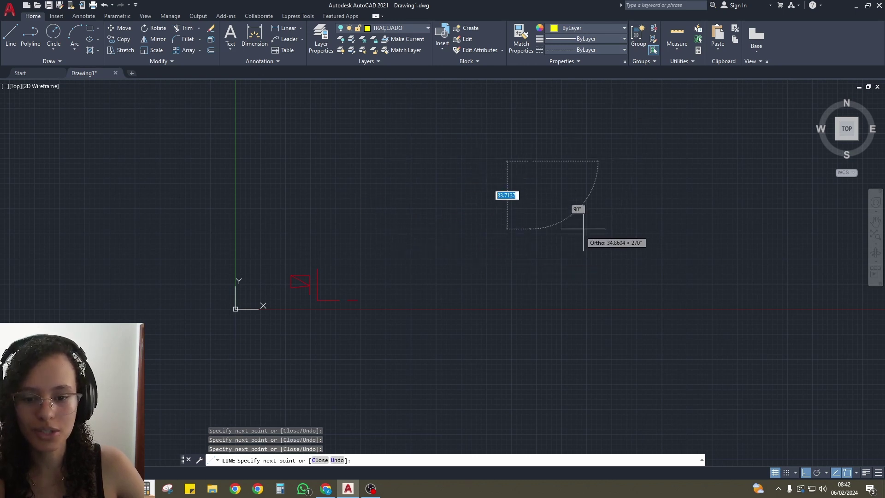
{"action": "left_click", "coordinate": [604, 226]}
{"action": "left_click", "coordinate": [571, 285]}
{"action": "left_click", "coordinate": [422, 193]}
{"action": "left_click", "coordinate": [300, 143]}
{"action": "left_click", "coordinate": [284, 183]}
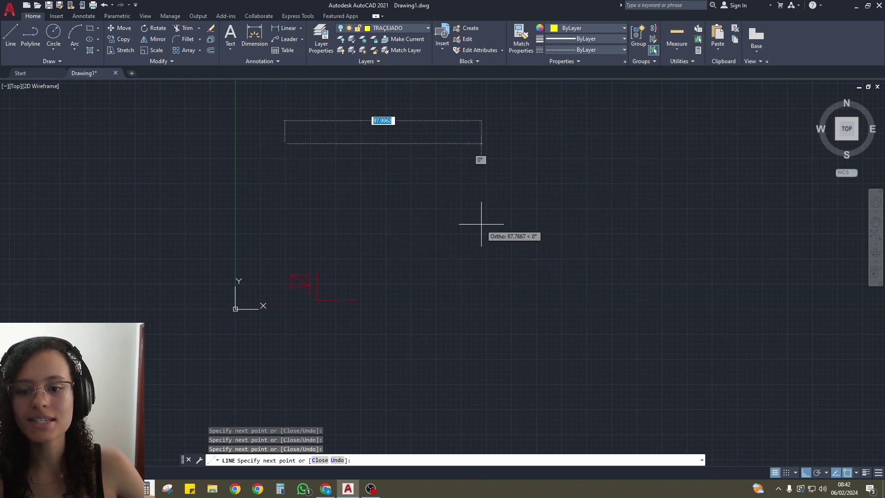
{"action": "left_click", "coordinate": [480, 225]}
{"action": "left_click", "coordinate": [481, 276]}
{"action": "left_click", "coordinate": [642, 345]}
{"action": "key", "text": "Escape"}
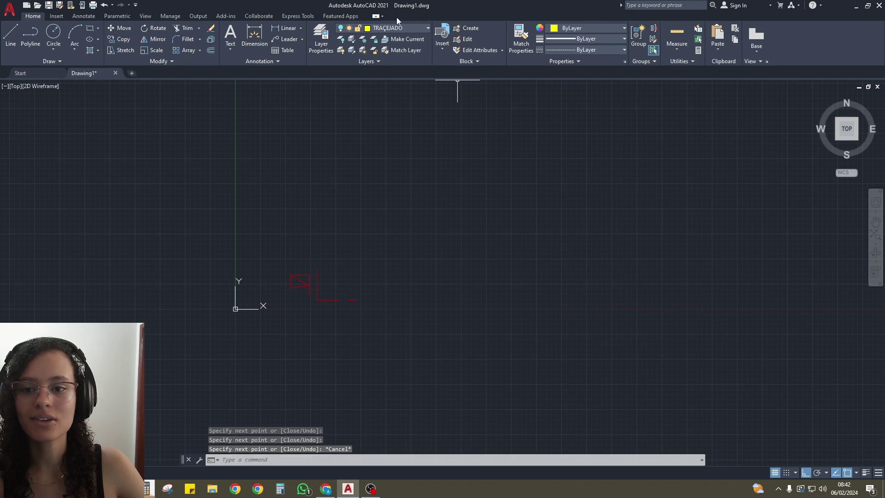
Make COTAS the current layer and draw an open chain of five orthogonal line segments above and to the right of the small red figures
{"action": "left_click", "coordinate": [392, 26]}
{"action": "left_click", "coordinate": [396, 51]}
{"action": "key", "text": "l"}
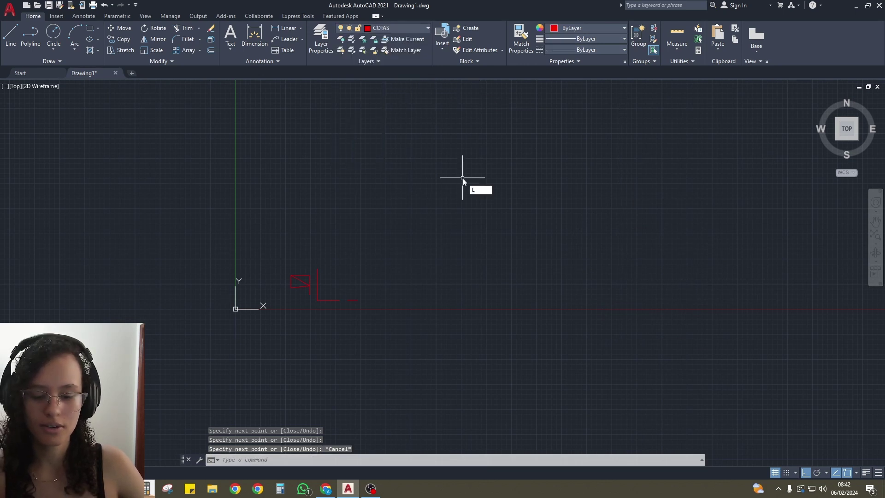
{"action": "key", "text": "Return"}
{"action": "left_click", "coordinate": [430, 148]}
{"action": "left_click", "coordinate": [430, 244]}
{"action": "left_click", "coordinate": [527, 244]}
{"action": "left_click", "coordinate": [528, 143]}
{"action": "left_click", "coordinate": [389, 143]}
{"action": "left_click", "coordinate": [388, 248]}
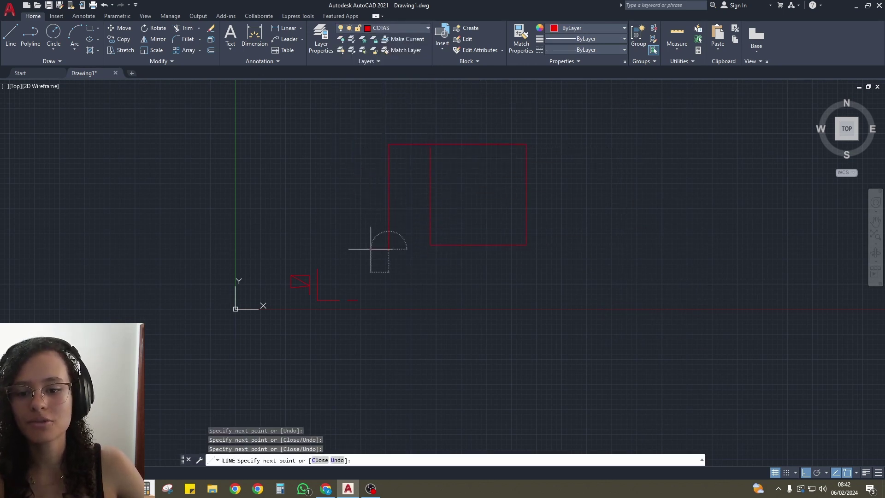
{"action": "key", "text": "Return"}
Turn the TRAÇEJADO layer back on and check its reappeared lines by selecting a few, clearing the selection at the end
{"action": "left_click", "coordinate": [380, 27]}
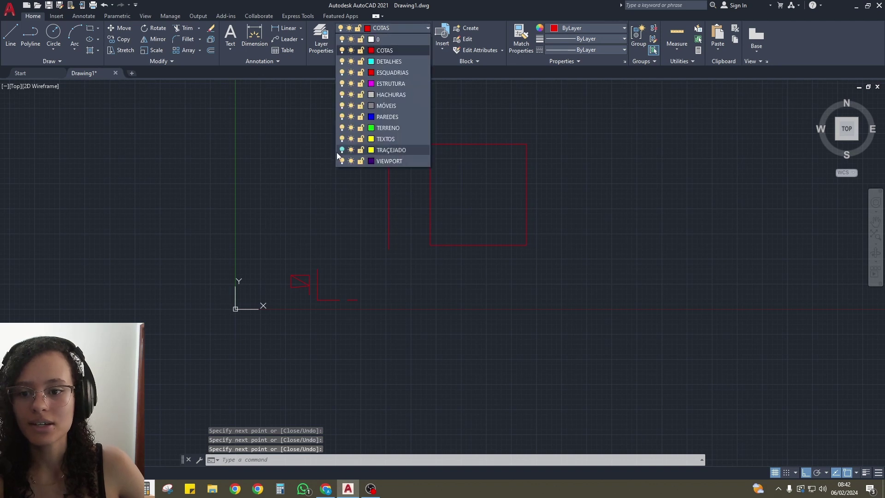
{"action": "left_click", "coordinate": [341, 150]}
{"action": "left_click", "coordinate": [656, 194]}
{"action": "left_click", "coordinate": [648, 253]}
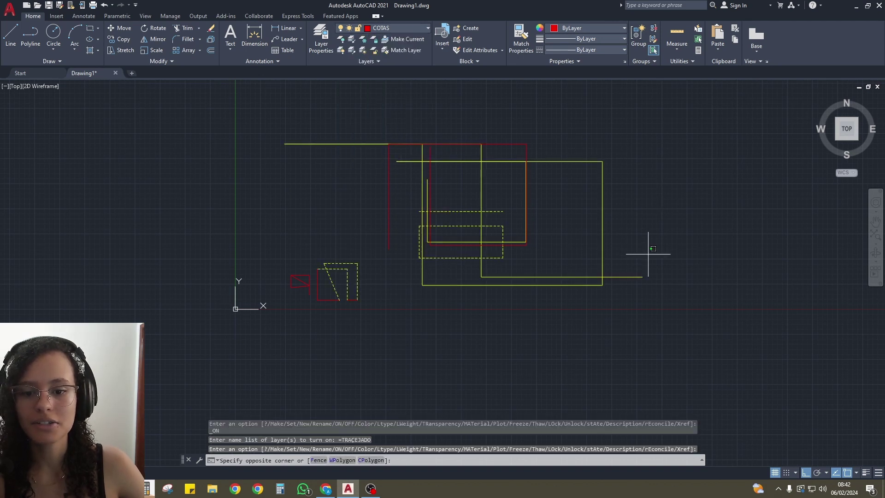
{"action": "left_click", "coordinate": [706, 225]}
{"action": "left_click", "coordinate": [598, 295]}
{"action": "left_click", "coordinate": [564, 279]}
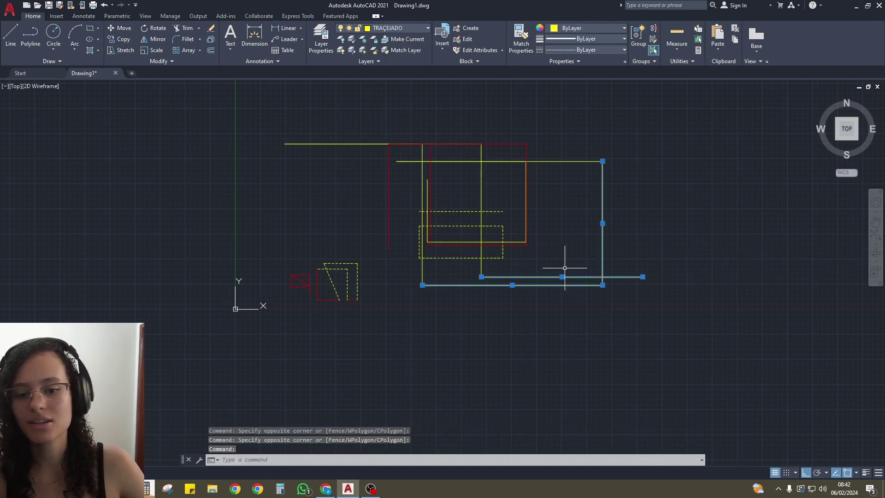
{"action": "key", "text": "Escape"}
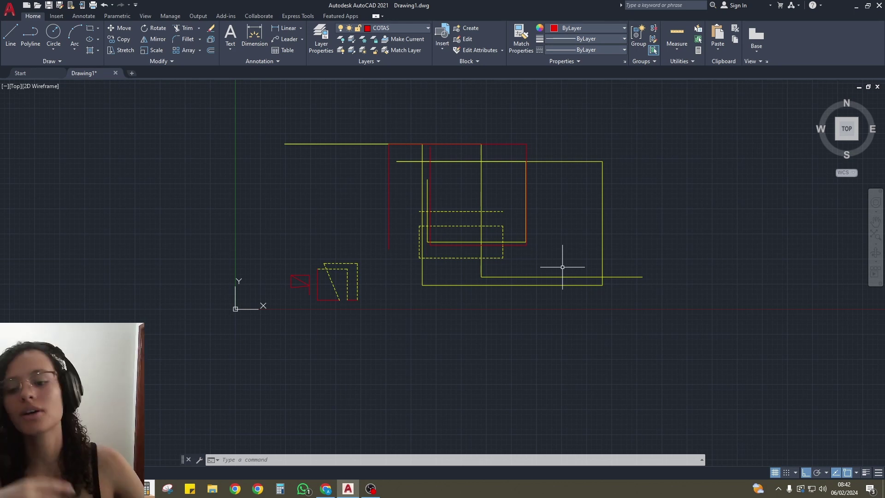
Erase all the red and yellow practice lines and figures from the drawing area
{"action": "left_click", "coordinate": [681, 124]}
{"action": "left_click", "coordinate": [302, 320]}
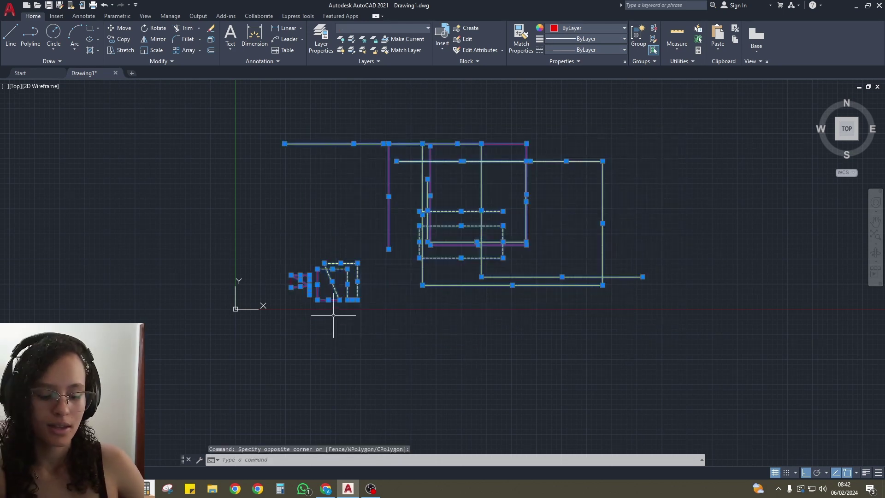
{"action": "key", "text": "Delete"}
{"action": "left_click", "coordinate": [430, 203]}
{"action": "left_click", "coordinate": [272, 316]}
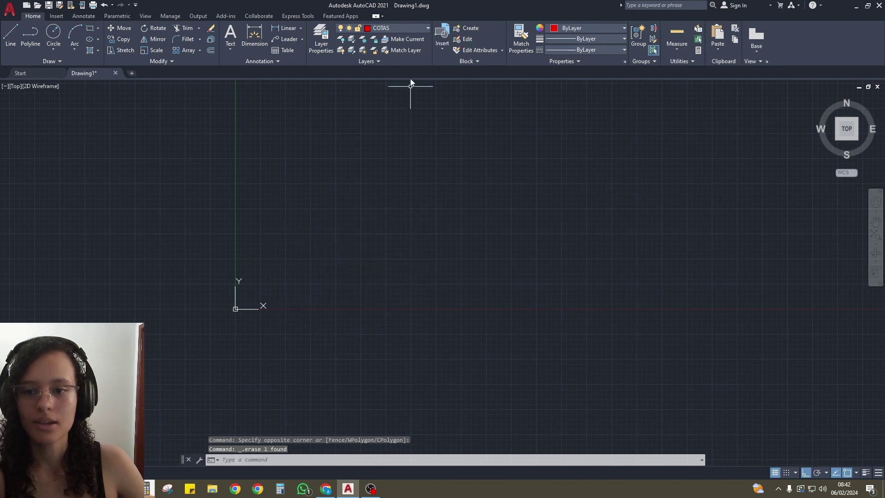
Set the TRAÇEJADO layer's lineweight to Default in the layer properties
{"action": "left_click", "coordinate": [407, 28]}
{"action": "left_click", "coordinate": [381, 202]}
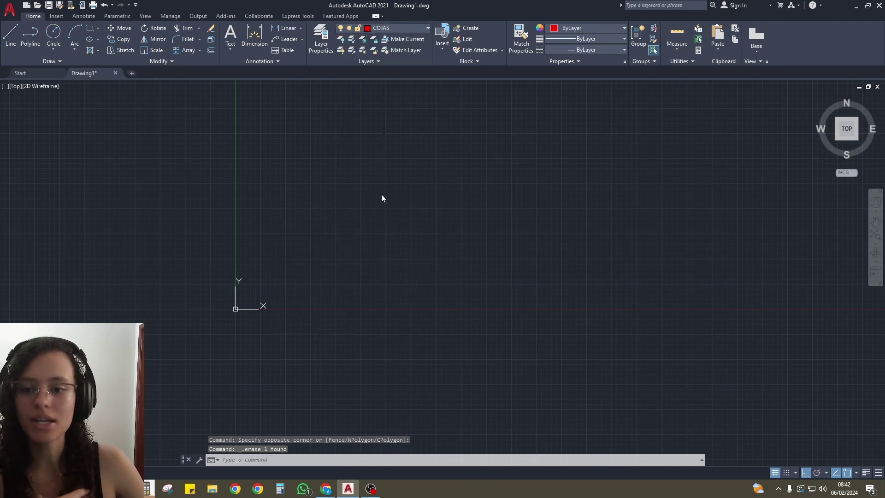
{"action": "type", "text": "LA"}
{"action": "key", "text": "Return"}
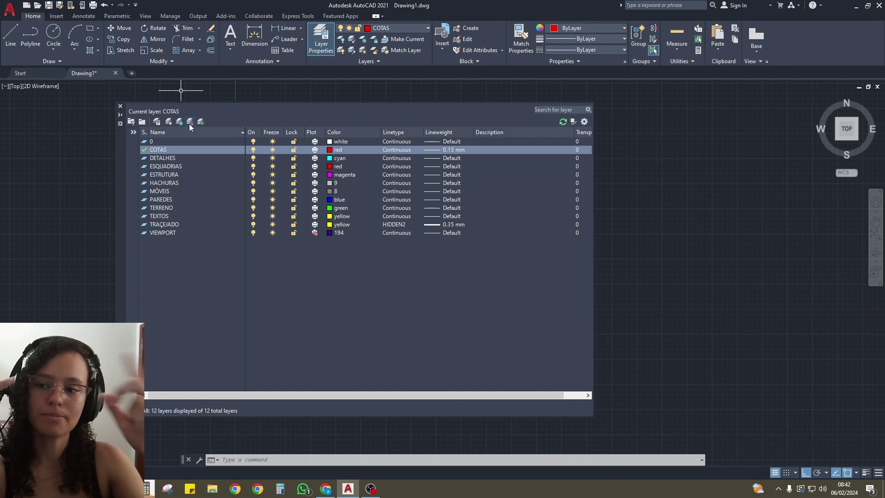
{"action": "left_click", "coordinate": [165, 208]}
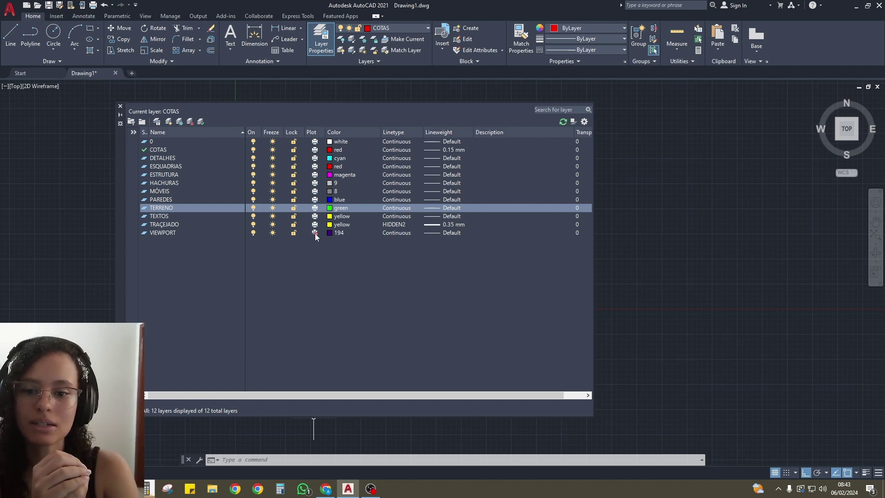
{"action": "left_click", "coordinate": [455, 223]}
{"action": "left_click", "coordinate": [417, 191]}
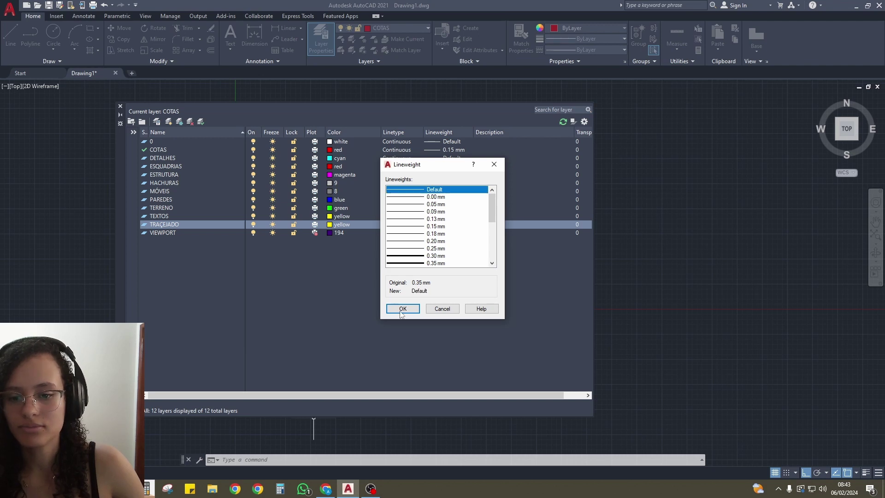
{"action": "left_click", "coordinate": [402, 308]}
Set the COTAS layer's lineweight to Default and close the layer properties manager
{"action": "left_click", "coordinate": [446, 152]}
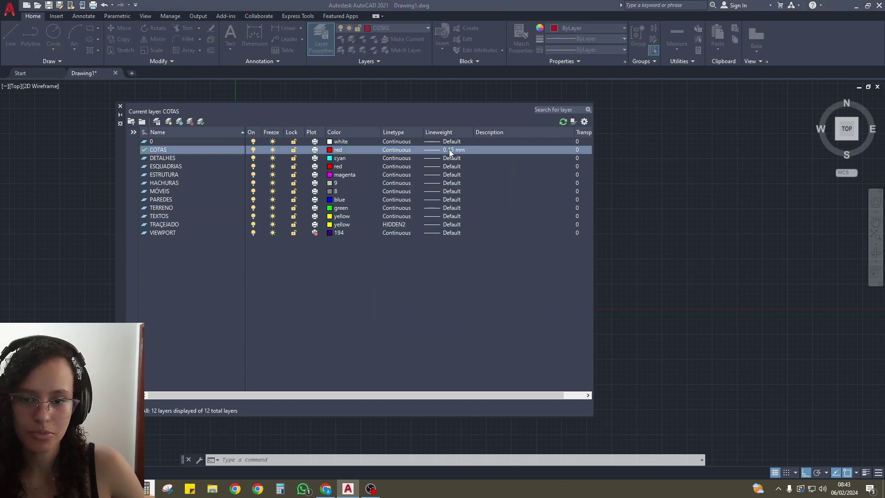
{"action": "left_click", "coordinate": [417, 189]}
{"action": "left_click", "coordinate": [402, 309]}
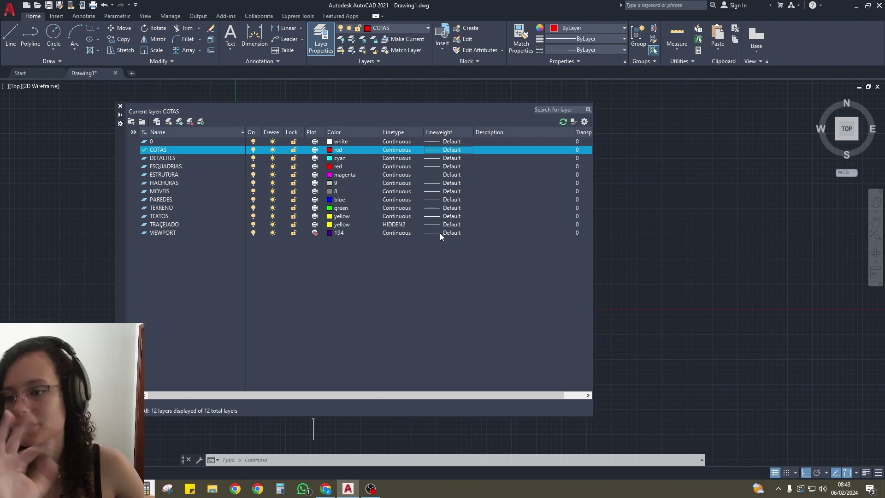
{"action": "left_click", "coordinate": [120, 106]}
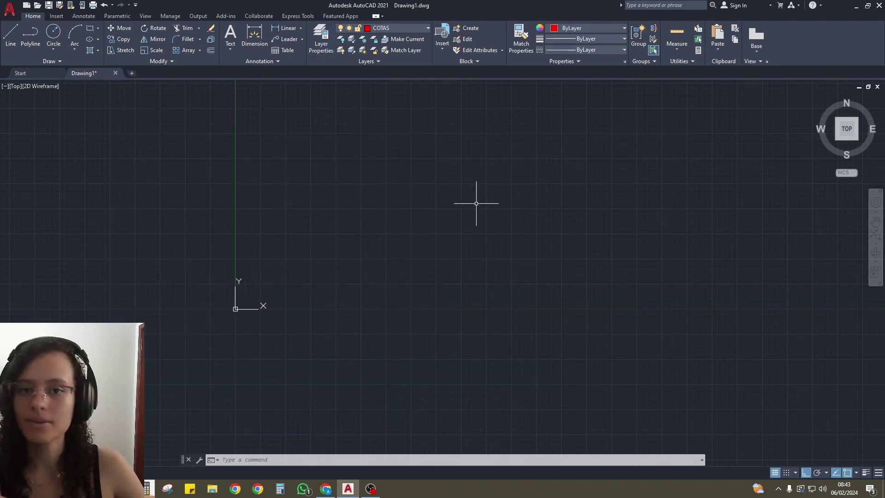